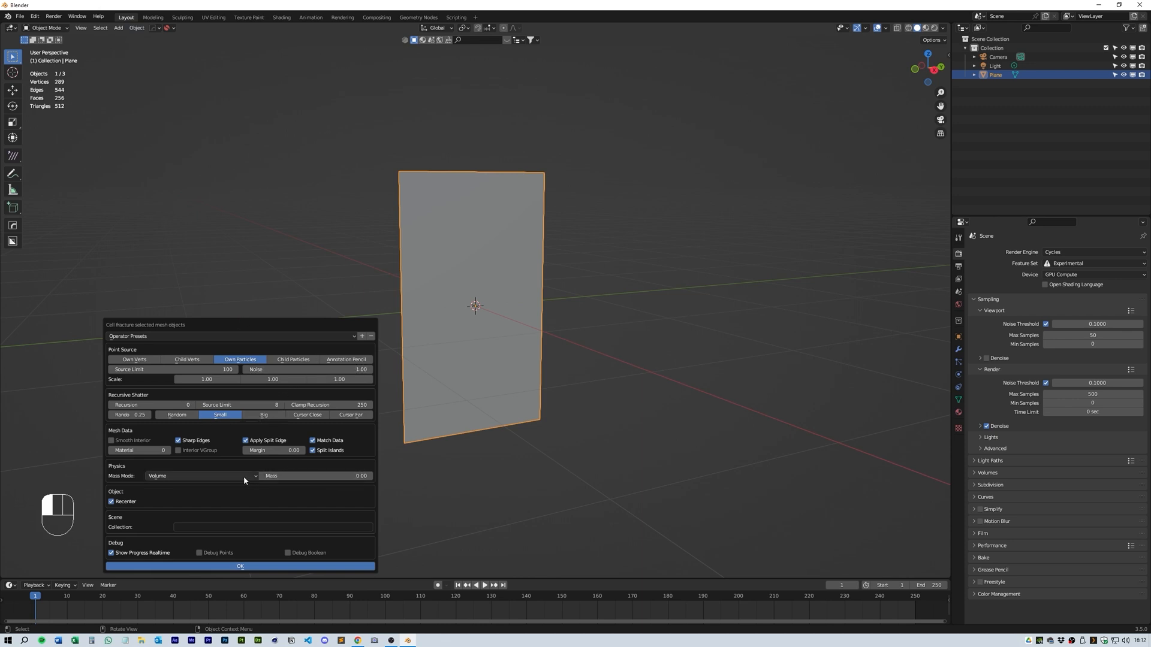
Step: Try a cell fracture of the plane with its own particles as the point source, and undo it
{"action": "left_click", "coordinate": [233, 495]}
{"action": "left_click", "coordinate": [252, 566]}
{"action": "middle_click_drag", "start_coordinate": [306, 529], "coordinate": [476, 467]}
{"action": "middle_click_drag", "start_coordinate": [406, 426], "coordinate": [496, 343]}
{"action": "key", "text": "ctrl+z"}
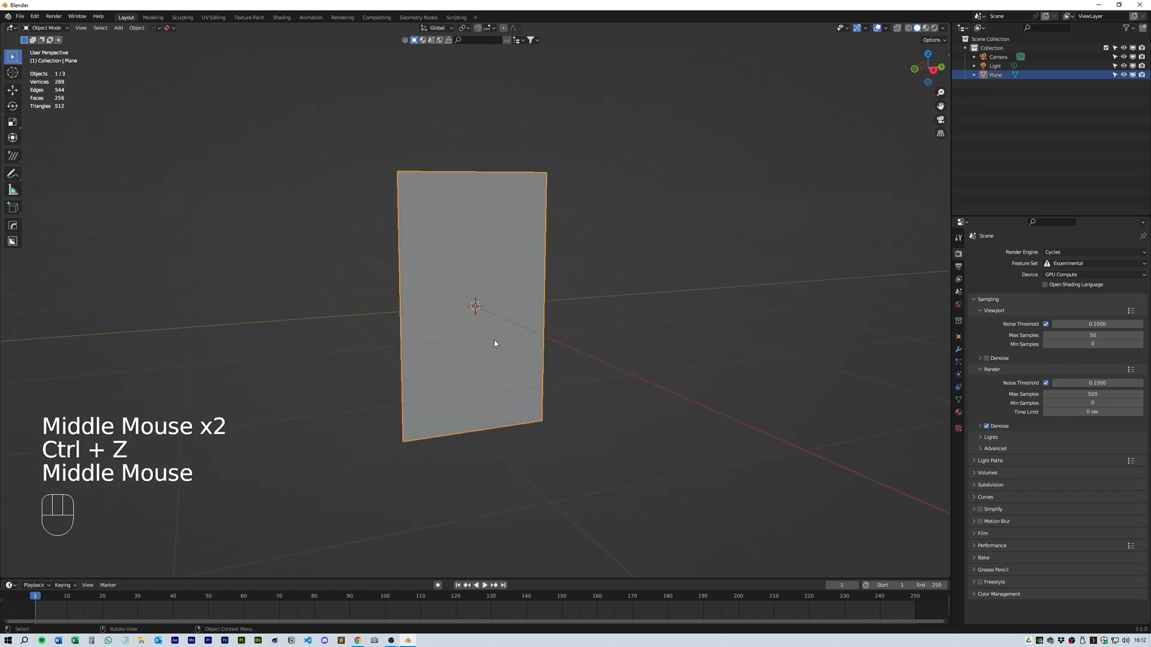
Step: Cell-fracture the plane using Own Particles as the point source, with source limit 100 and noise 1.00
{"action": "left_click", "coordinate": [136, 27]}
{"action": "mouse_move", "coordinate": [180, 280]}
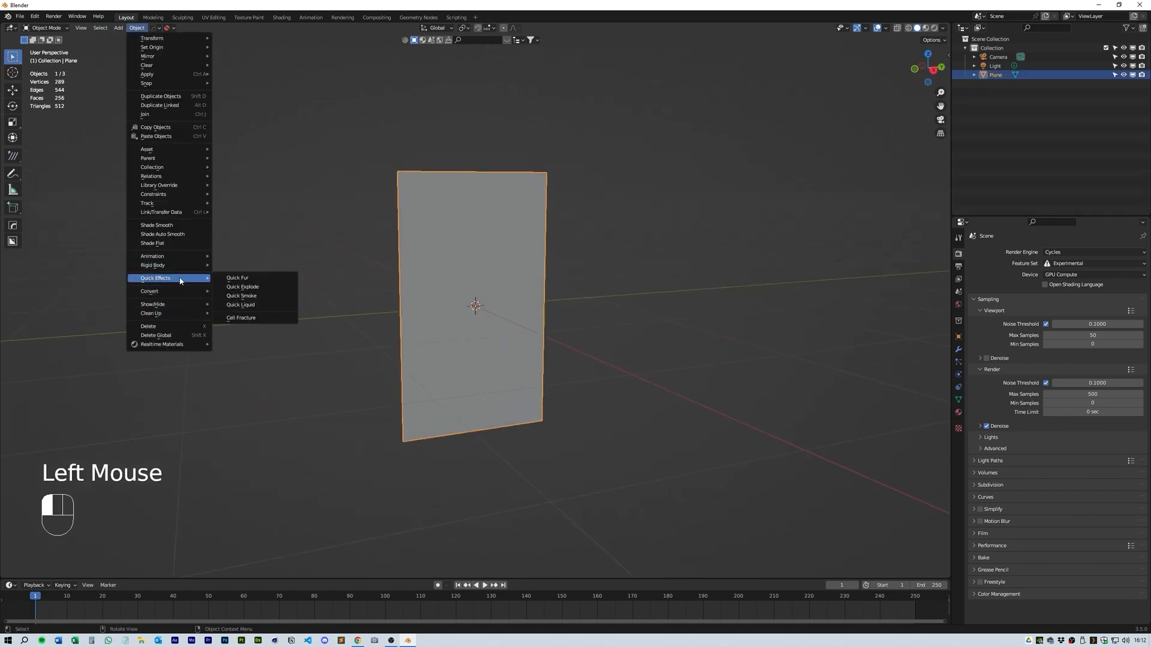
{"action": "left_click", "coordinate": [237, 318]}
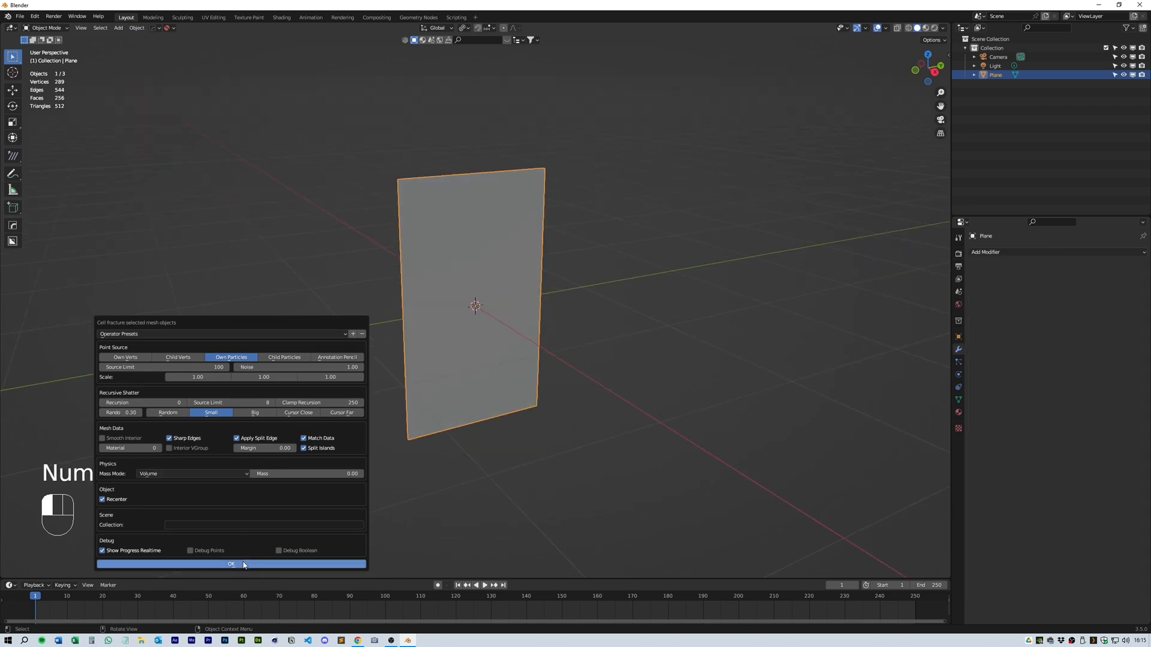
{"action": "left_click", "coordinate": [231, 564]}
{"action": "middle_click_drag", "start_coordinate": [329, 442], "coordinate": [542, 429]}
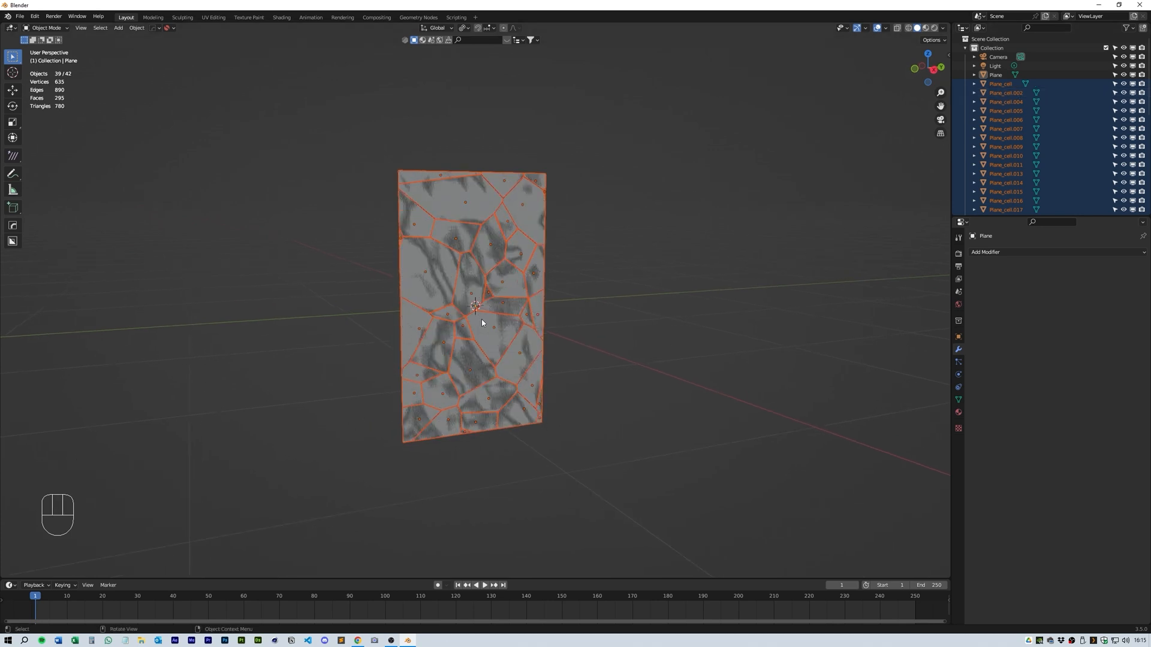
Step: Hide the original Plane and join all the Plane_cell fragments into one object
{"action": "left_click", "coordinate": [995, 74]}
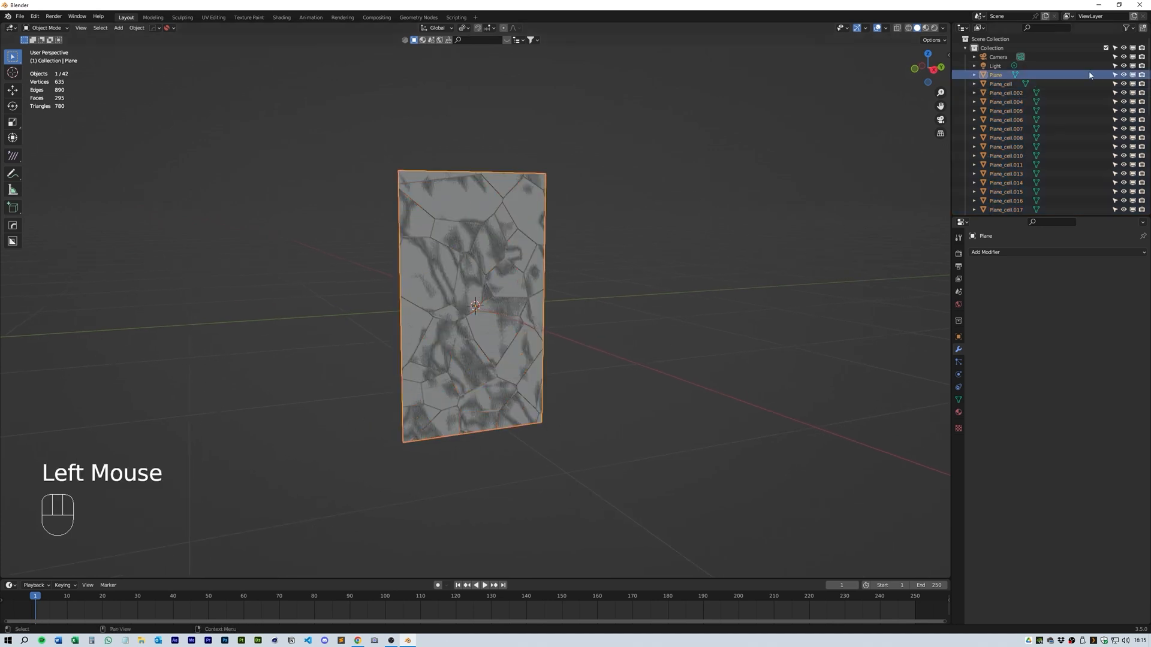
{"action": "left_click", "coordinate": [1124, 74]}
{"action": "left_click", "coordinate": [999, 83]}
{"action": "scroll", "coordinate": [1012, 139], "scroll_direction": "down", "scroll_amount": 2}
{"action": "scroll", "coordinate": [1012, 139], "scroll_direction": "down", "scroll_amount": 5}
{"action": "left_click", "coordinate": [1005, 206], "text": "shift"}
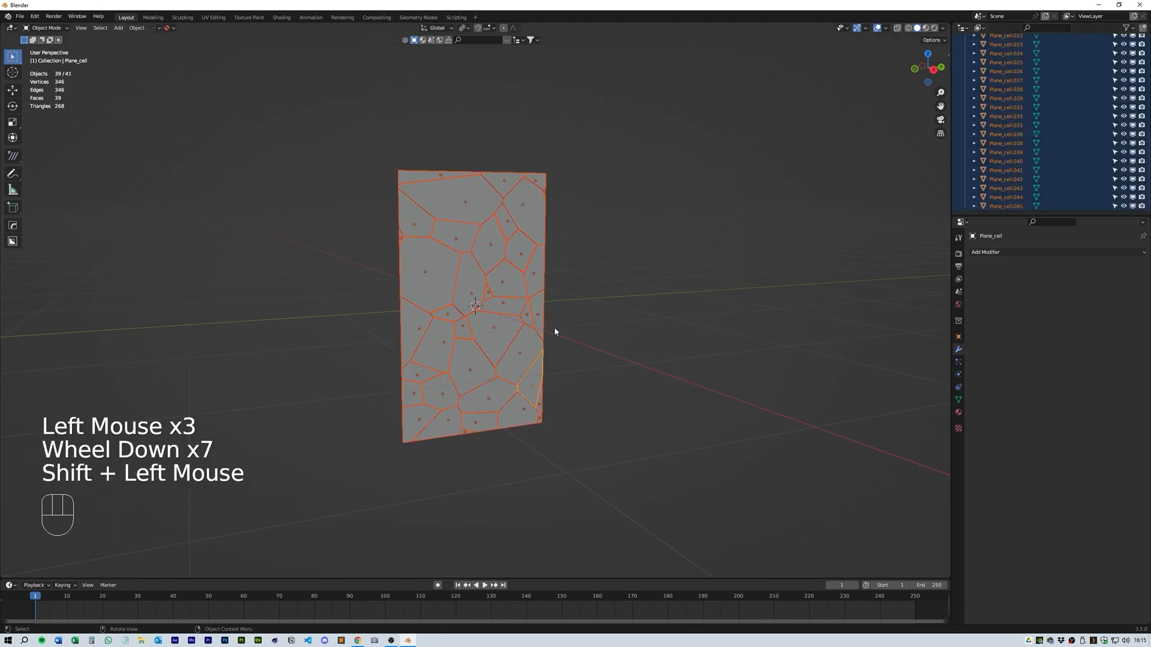
{"action": "key", "text": "ctrl+j"}
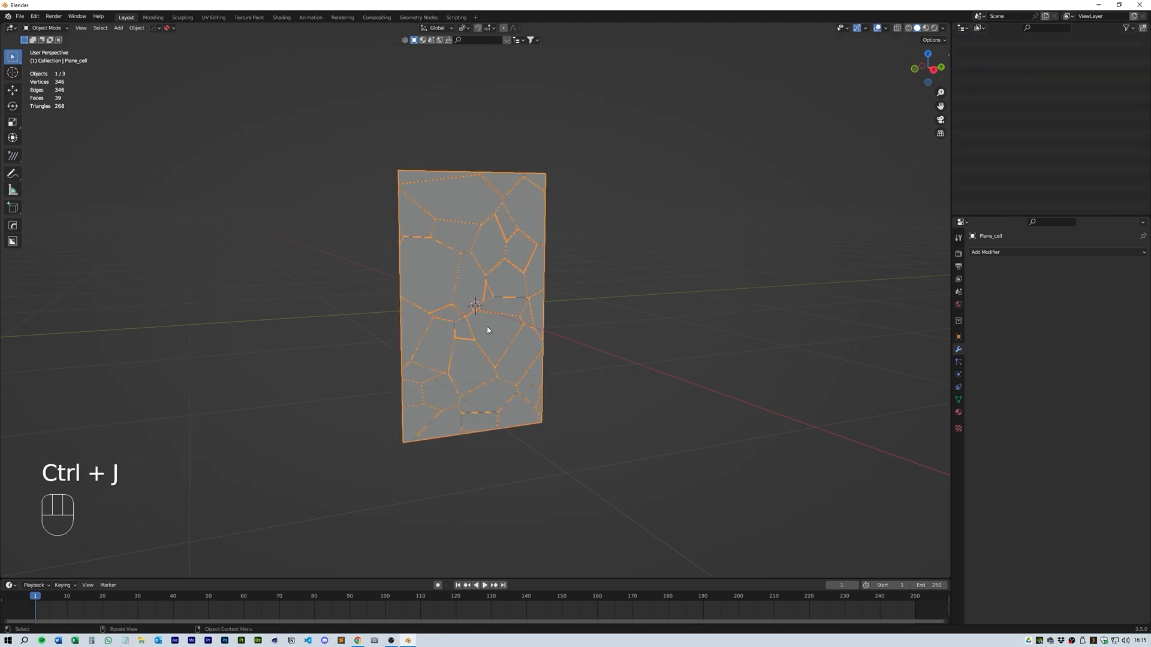
Step: Scale all the joined cells down slightly about their individual origins in Edit Mode to open thin gaps between them
{"action": "key", "text": "Tab"}
{"action": "key", "text": "a"}
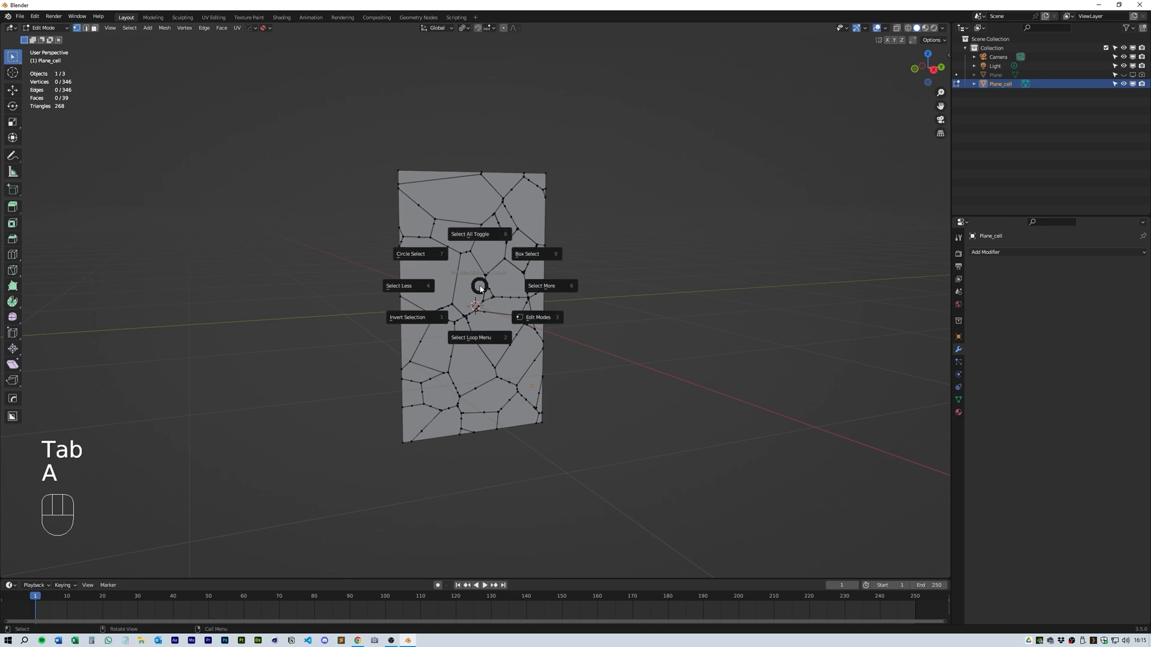
{"action": "left_click", "coordinate": [464, 28]}
{"action": "left_click", "coordinate": [477, 60]}
{"action": "middle_click", "coordinate": [561, 426]}
{"action": "scroll", "coordinate": [561, 426], "scroll_direction": "up", "scroll_amount": 2}
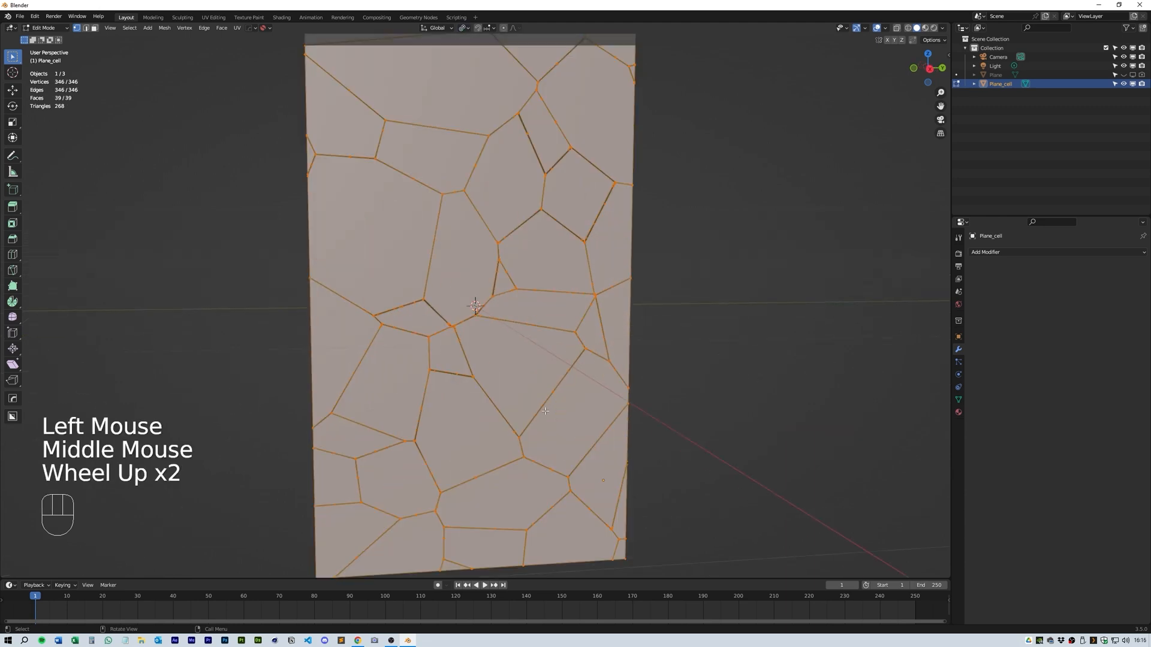
{"action": "key", "text": "s"}
{"action": "left_click", "coordinate": [552, 412]}
{"action": "middle_click_drag", "start_coordinate": [552, 411], "coordinate": [540, 383]}
{"action": "scroll", "coordinate": [546, 396], "scroll_direction": "down", "scroll_amount": 3}
{"action": "key", "text": "Tab"}
{"action": "middle_click_drag", "start_coordinate": [547, 326], "coordinate": [757, 312]}
Step: Add a Solidify modifier to the fractured panel with a thickness of 0.16 m
{"action": "double_click", "coordinate": [586, 361]}
{"action": "left_click", "coordinate": [1019, 252]}
{"action": "left_click", "coordinate": [959, 407]}
{"action": "middle_click_drag", "start_coordinate": [887, 353], "coordinate": [803, 324]}
{"action": "left_click_drag", "start_coordinate": [1079, 291], "coordinate": [1103, 292]}
{"action": "middle_click_drag", "start_coordinate": [869, 336], "coordinate": [689, 288]}
{"action": "scroll", "coordinate": [666, 317], "scroll_direction": "up", "scroll_amount": 2}
{"action": "scroll", "coordinate": [656, 336], "scroll_direction": "down", "scroll_amount": 2}
Step: Apply the Solidify modifier to the fractured panel in Object Mode
{"action": "key", "text": "Tab"}
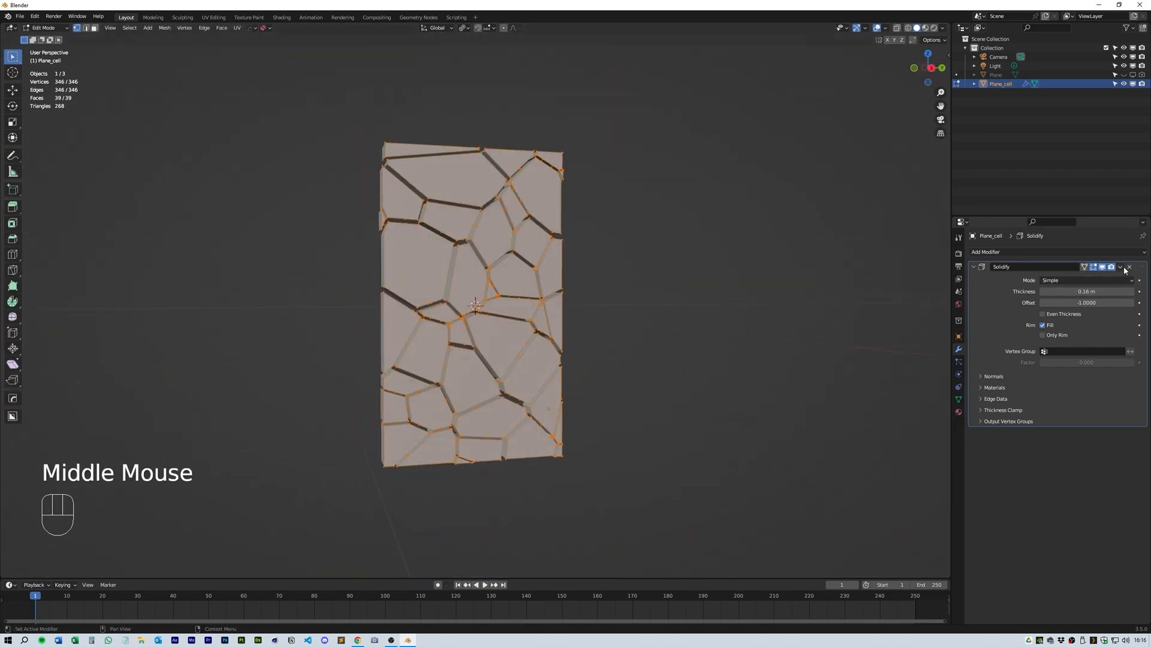
{"action": "key", "text": "Tab"}
{"action": "left_click", "coordinate": [1119, 267]}
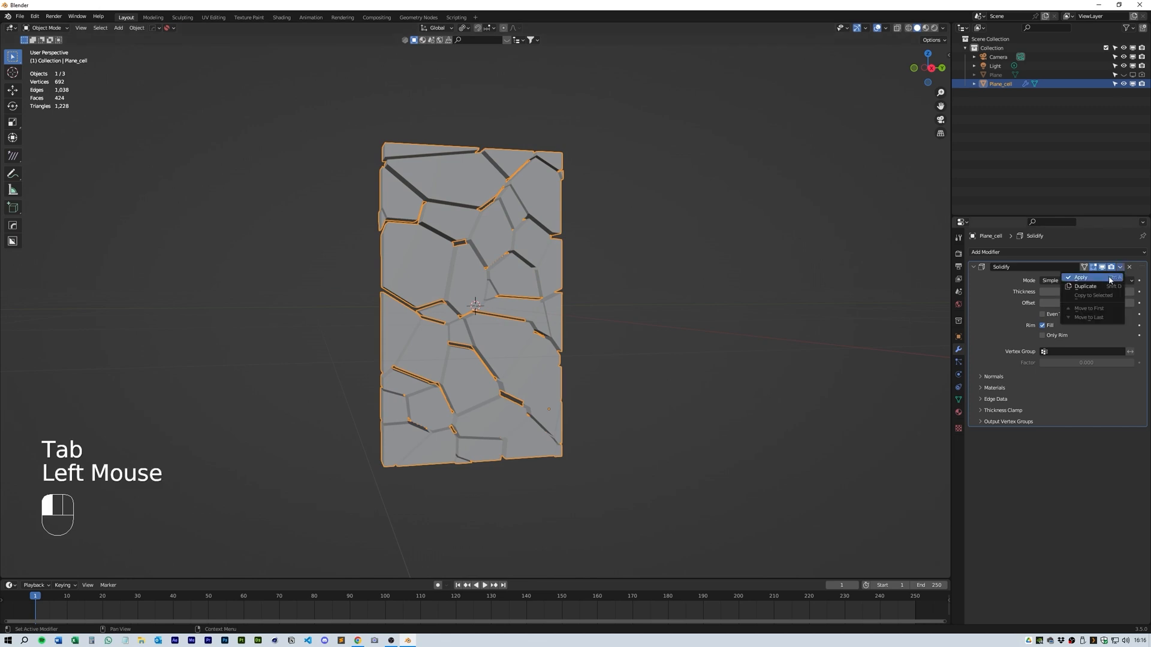
{"action": "left_click", "coordinate": [1079, 277]}
{"action": "middle_click_drag", "start_coordinate": [627, 313], "coordinate": [574, 308]}
Step: Select all the front and back faces of the cells in face select mode
{"action": "key", "text": "Tab"}
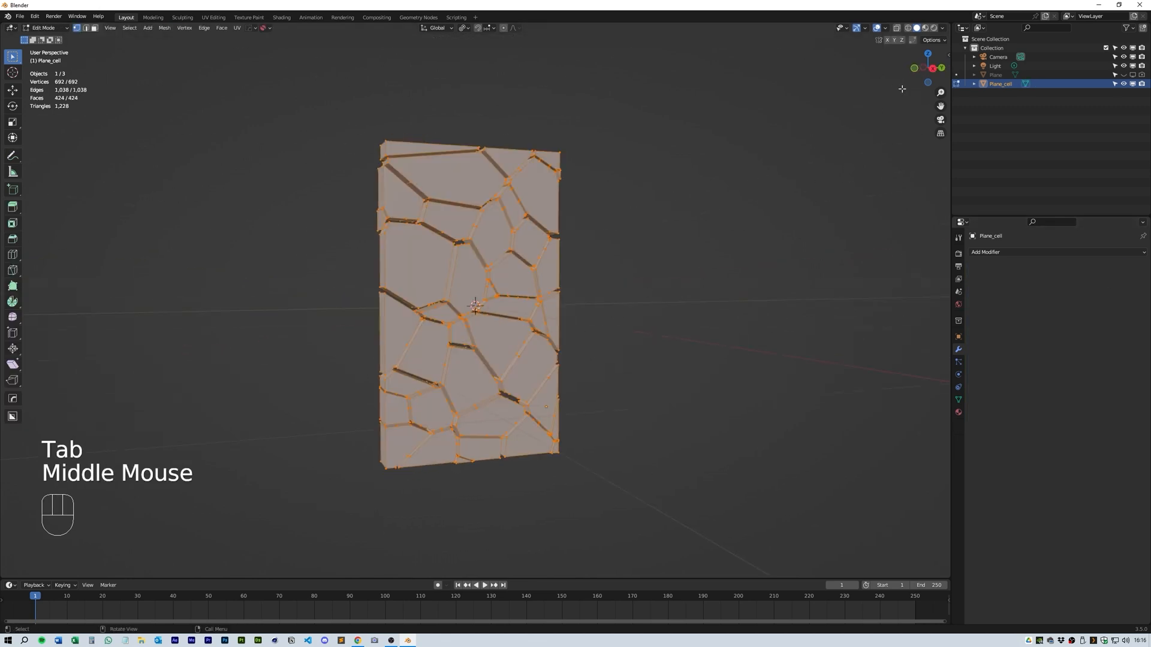
{"action": "left_click", "coordinate": [932, 69]}
{"action": "left_click", "coordinate": [94, 29]}
{"action": "left_click", "coordinate": [279, 118]}
{"action": "left_click_drag", "start_coordinate": [278, 119], "coordinate": [633, 492]}
{"action": "middle_click_drag", "start_coordinate": [384, 371], "coordinate": [623, 390]}
{"action": "left_click", "coordinate": [919, 70]}
{"action": "left_click_drag", "start_coordinate": [334, 102], "coordinate": [572, 467], "text": "shift"}
{"action": "middle_click_drag", "start_coordinate": [701, 346], "coordinate": [563, 377]}
{"action": "scroll", "coordinate": [535, 376], "scroll_direction": "up", "scroll_amount": 2}
{"action": "scroll", "coordinate": [654, 384], "scroll_direction": "down", "scroll_amount": 1}
Step: Bevel the edges of the selected front and back faces with 12 segments, and return to Object Mode
{"action": "key", "text": "ctrl+b"}
{"action": "scroll", "coordinate": [569, 373], "scroll_direction": "up", "scroll_amount": 4}
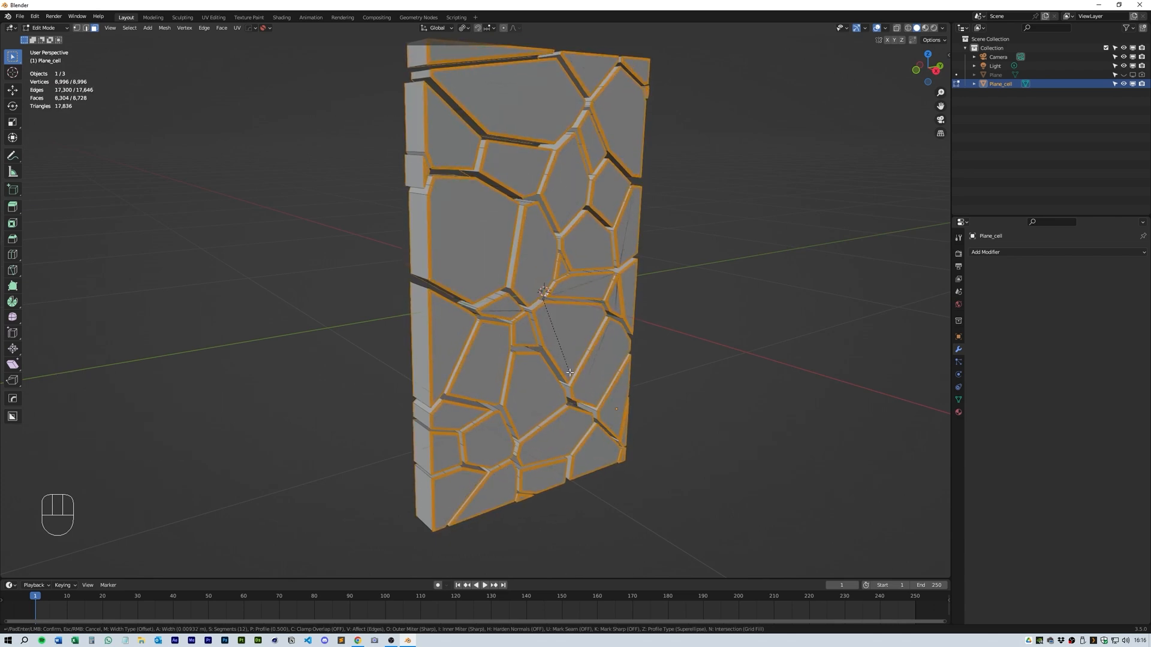
{"action": "left_click", "coordinate": [569, 373]}
{"action": "middle_click_drag", "start_coordinate": [569, 373], "coordinate": [654, 378]}
{"action": "key", "text": "Tab"}
{"action": "scroll", "coordinate": [659, 398], "scroll_direction": "down", "scroll_amount": 1}
{"action": "scroll", "coordinate": [654, 379], "scroll_direction": "up", "scroll_amount": 2}
{"action": "left_click", "coordinate": [734, 340]}
{"action": "middle_click_drag", "start_coordinate": [734, 340], "coordinate": [745, 349]}
{"action": "scroll", "coordinate": [744, 351], "scroll_direction": "down", "scroll_amount": 2}
Step: Add a Bevel modifier to the fractured panel with its default settings
{"action": "left_click", "coordinate": [547, 280]}
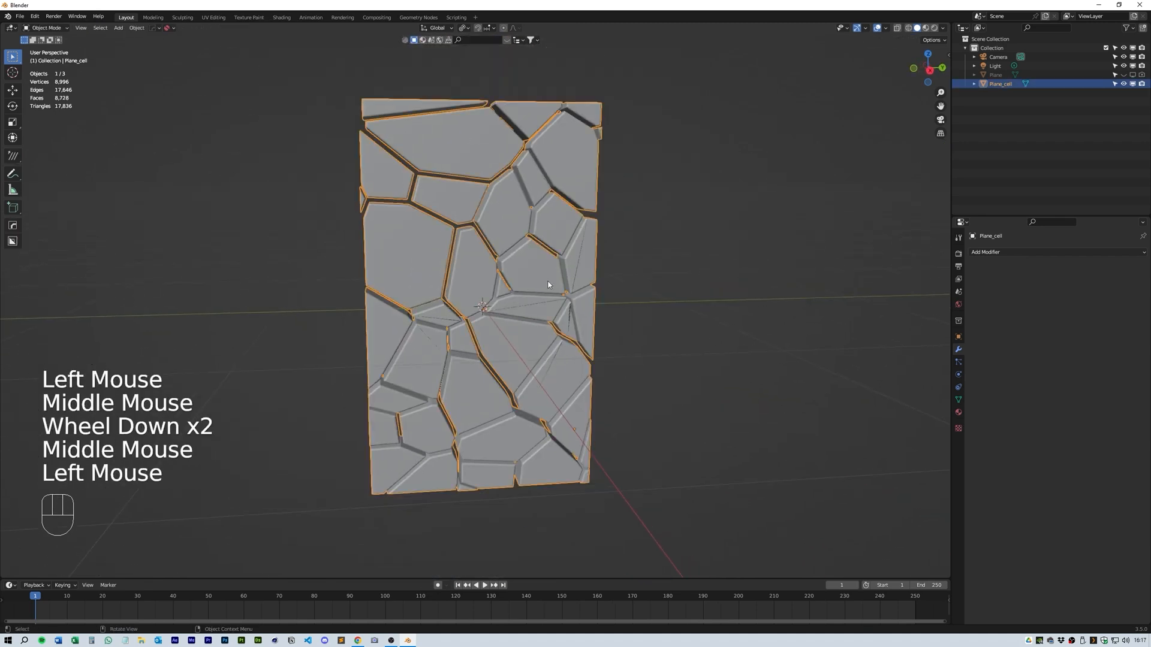
{"action": "left_click", "coordinate": [1001, 253]}
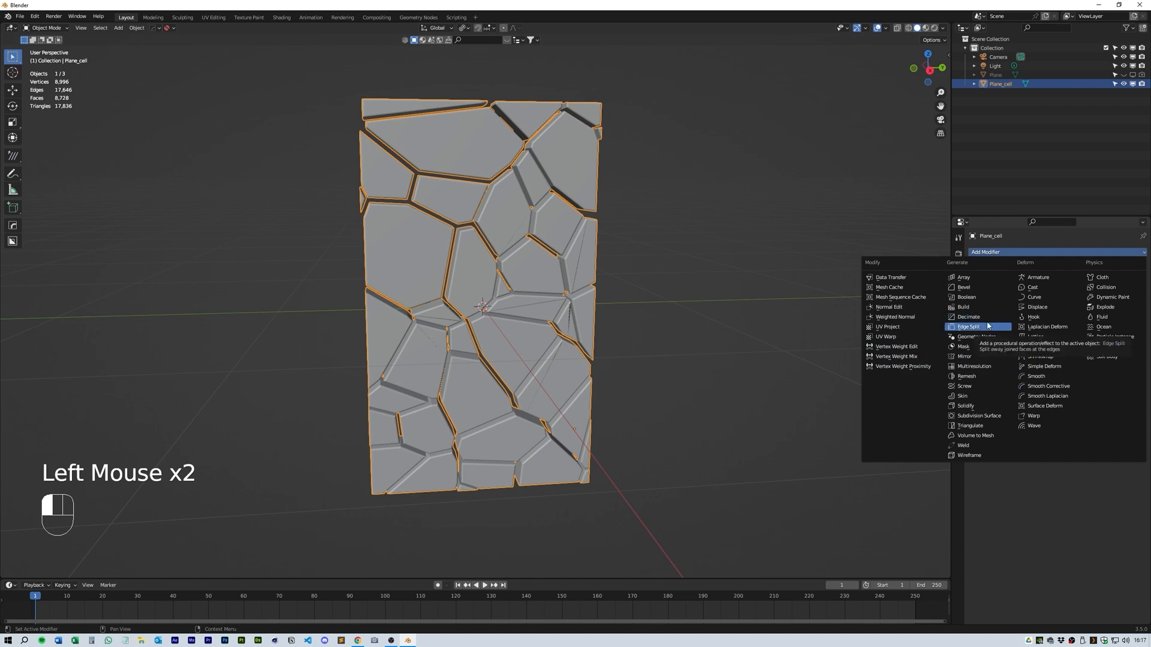
{"action": "left_click", "coordinate": [965, 287]}
Step: Add a Subdivision Surface modifier set to Simple with 2 viewport levels
{"action": "left_click", "coordinate": [1000, 252]}
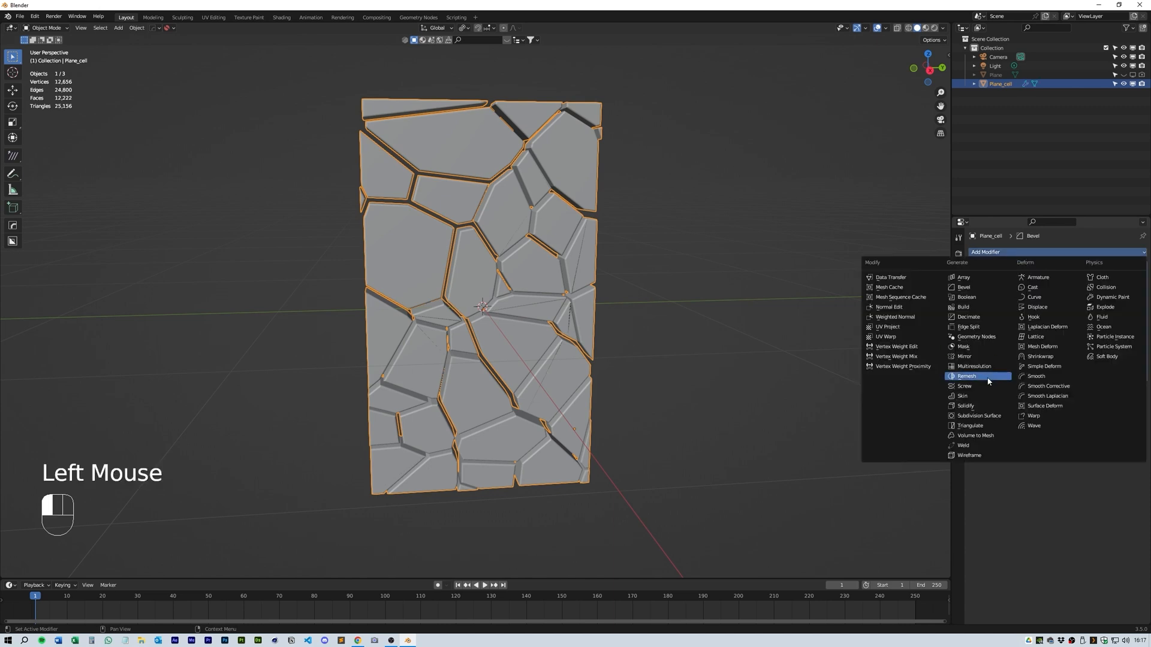
{"action": "left_click", "coordinate": [983, 416]}
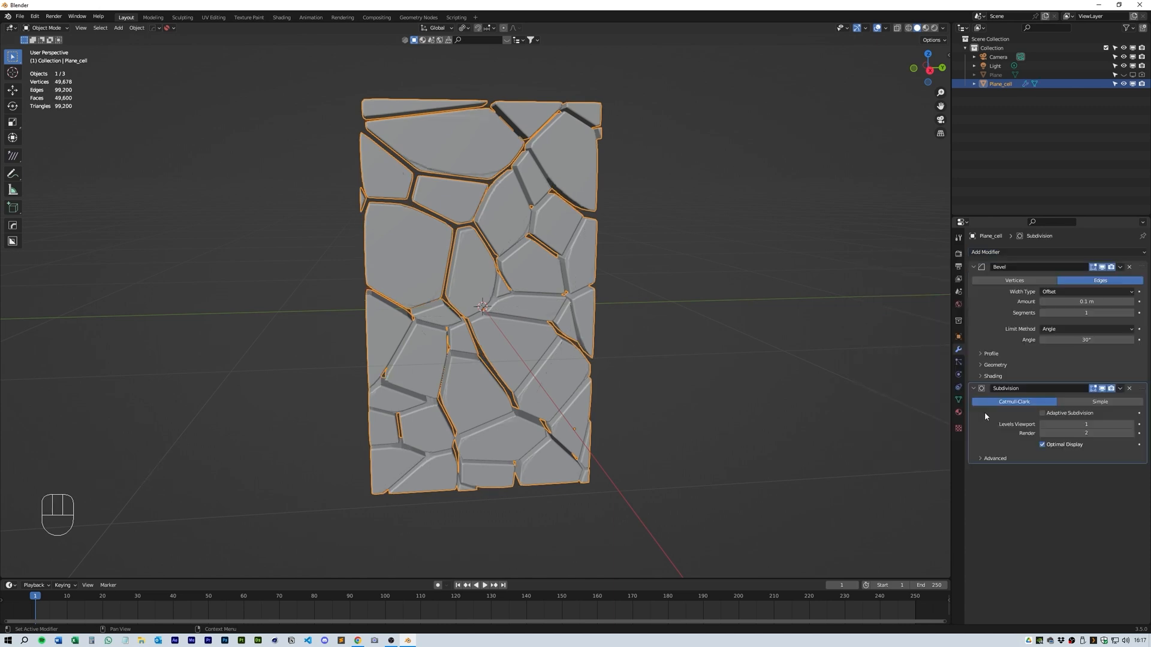
{"action": "left_click", "coordinate": [1106, 401]}
{"action": "left_click", "coordinate": [973, 266]}
{"action": "middle_click_drag", "start_coordinate": [871, 426], "coordinate": [636, 366]}
{"action": "scroll", "coordinate": [682, 365], "scroll_direction": "up", "scroll_amount": 2}
{"action": "scroll", "coordinate": [595, 368], "scroll_direction": "down", "scroll_amount": 2}
{"action": "left_click", "coordinate": [1040, 417]}
{"action": "middle_click_drag", "start_coordinate": [745, 336], "coordinate": [846, 295]}
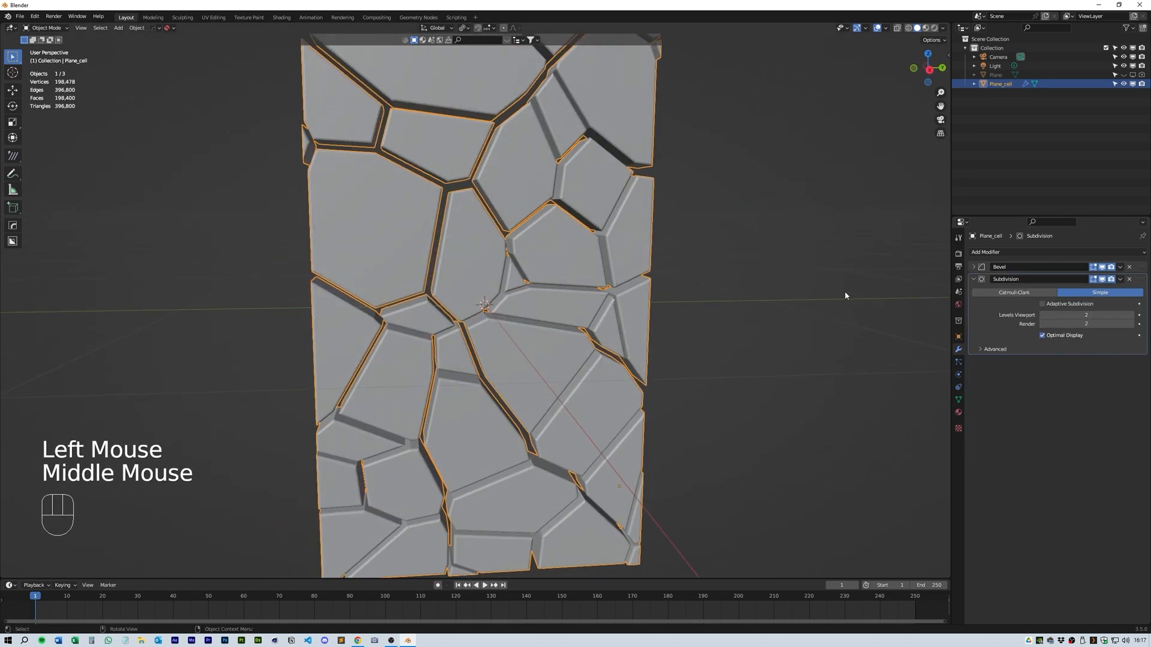
{"action": "left_click", "coordinate": [974, 280]}
Step: Add a Simple Deform modifier in Twist mode and set its axis to Z
{"action": "left_click", "coordinate": [988, 252]}
{"action": "left_click", "coordinate": [1046, 366]}
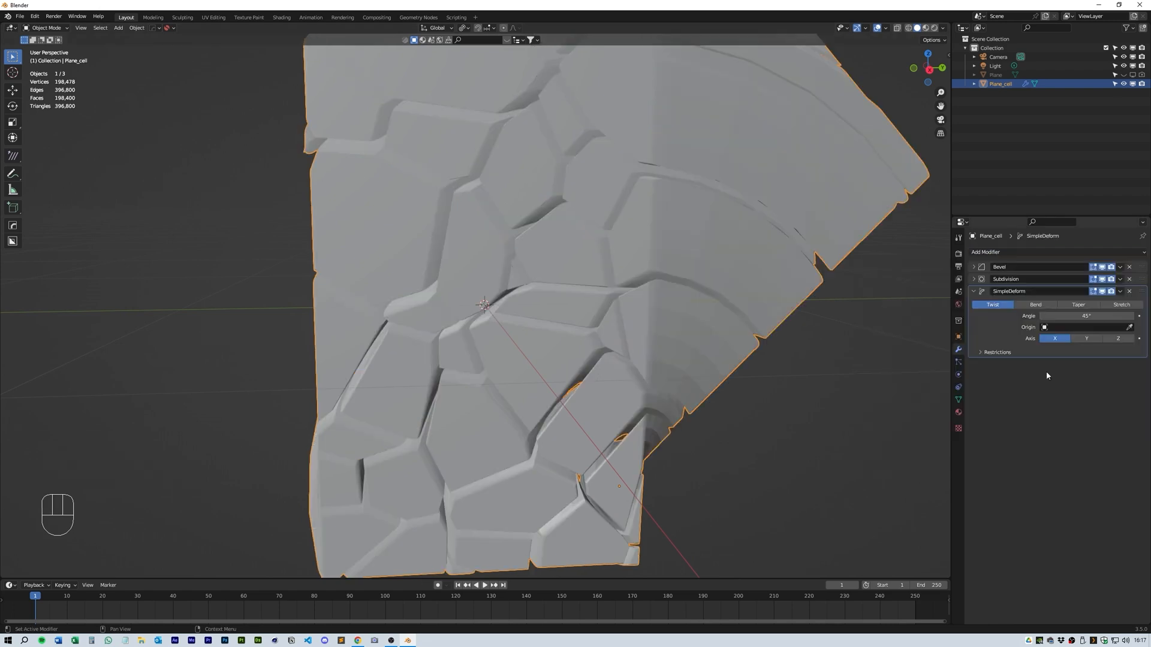
{"action": "left_click", "coordinate": [1117, 339]}
{"action": "middle_click_drag", "start_coordinate": [704, 362], "coordinate": [664, 358]}
{"action": "scroll", "coordinate": [791, 361], "scroll_direction": "down", "scroll_amount": 3}
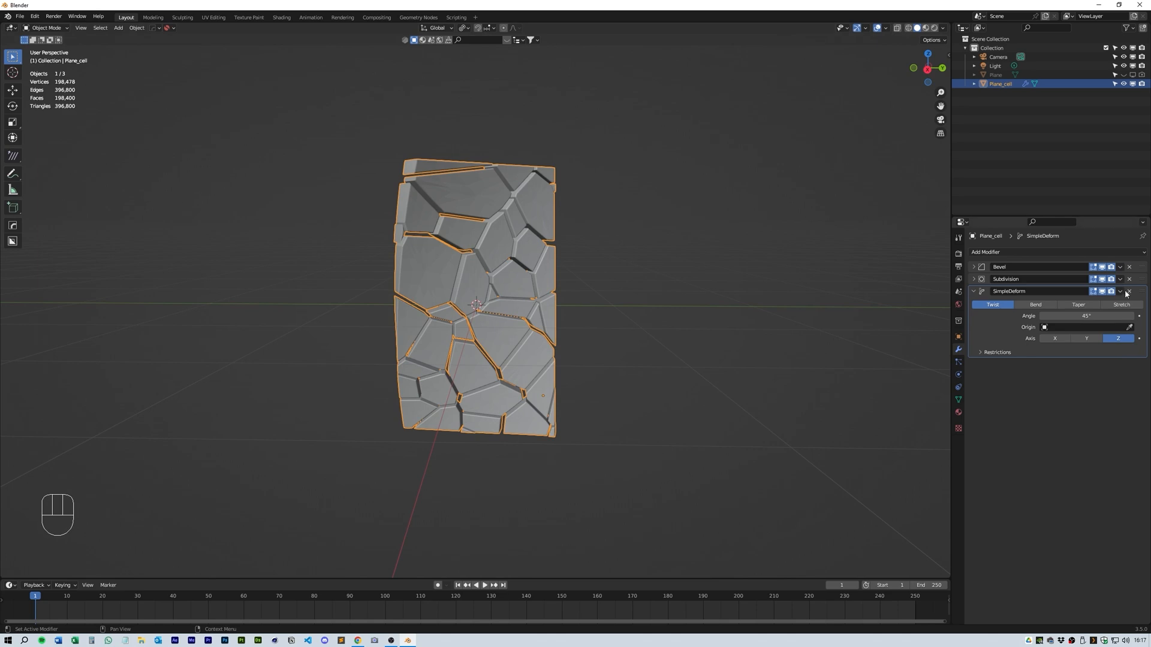
Step: Move the panel's origin to its geometry and on to the 3D cursor
{"action": "right_click", "coordinate": [504, 347]}
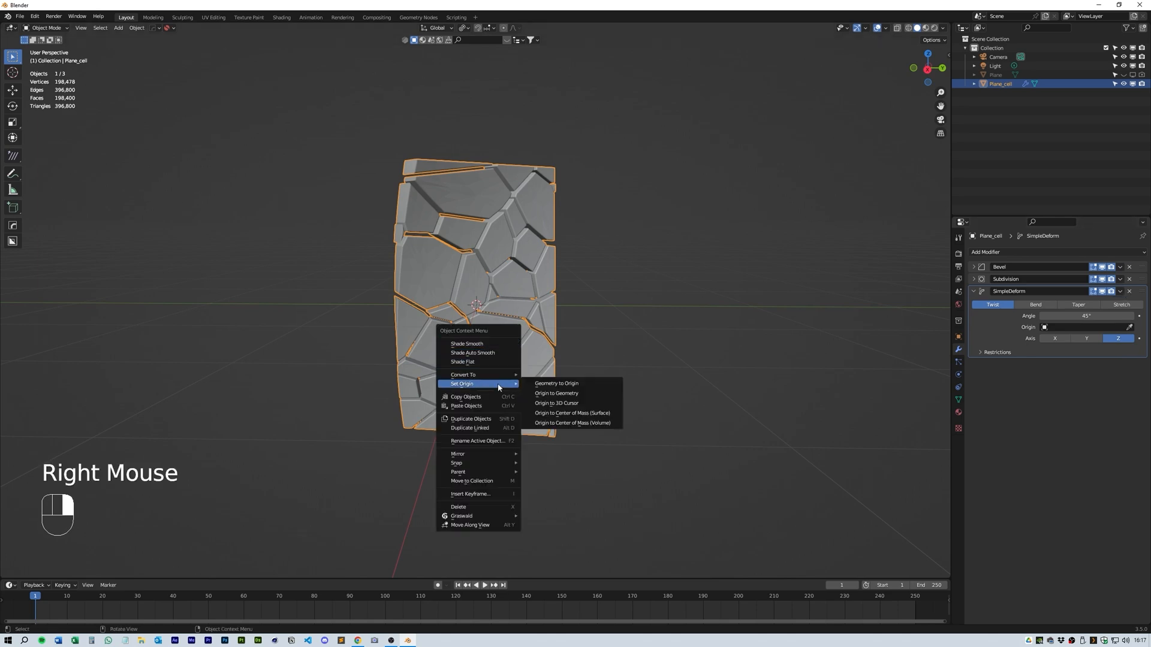
{"action": "mouse_move", "coordinate": [499, 383]}
{"action": "left_click", "coordinate": [540, 393]}
{"action": "mouse_move", "coordinate": [499, 336]}
{"action": "middle_mouse_down"}
{"action": "mouse_move", "coordinate": [489, 332]}
{"action": "mouse_move", "coordinate": [534, 354]}
{"action": "mouse_move", "coordinate": [474, 339]}
{"action": "mouse_move", "coordinate": [539, 332]}
{"action": "mouse_move", "coordinate": [502, 355]}
{"action": "middle_mouse_up"}
{"action": "right_click", "coordinate": [489, 332]}
{"action": "mouse_move", "coordinate": [489, 332]}
{"action": "left_click", "coordinate": [536, 353]}
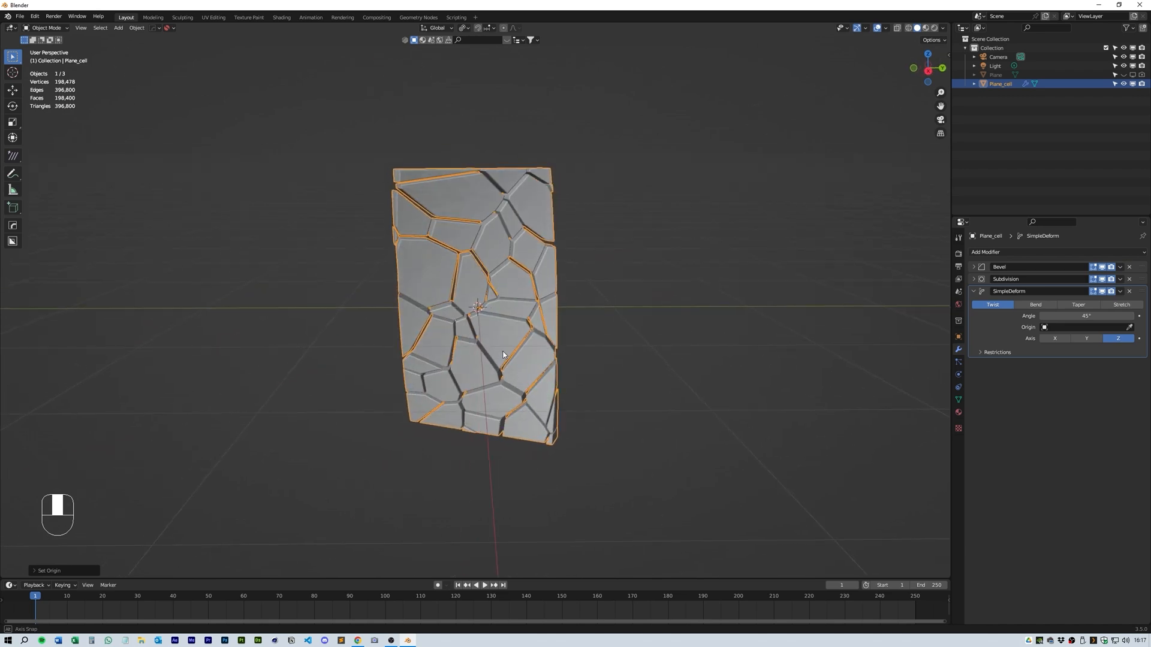
Step: Set the twist angle of the Simple Deform modifier to 180°
{"action": "left_click", "coordinate": [1094, 315]}
{"action": "type", "text": "180"}
{"action": "key", "text": "Return"}
{"action": "middle_click_drag", "start_coordinate": [647, 338], "coordinate": [367, 328]}
{"action": "scroll", "coordinate": [632, 343], "scroll_direction": "up", "scroll_amount": 2}
Step: Shade the twisted panel smooth with auto smooth enabled
{"action": "right_click", "coordinate": [573, 404]}
{"action": "left_click", "coordinate": [574, 362]}
{"action": "right_click", "coordinate": [537, 385]}
{"action": "right_click", "coordinate": [548, 314]}
{"action": "scroll", "coordinate": [534, 330], "scroll_direction": "down", "scroll_amount": 3}
Step: Raise the Subdivision modifier's viewport and render levels to 3
{"action": "left_click", "coordinate": [974, 291]}
{"action": "left_click", "coordinate": [973, 279]}
{"action": "left_click", "coordinate": [1133, 303]}
{"action": "left_click", "coordinate": [1133, 312]}
{"action": "middle_click_drag", "start_coordinate": [809, 312], "coordinate": [230, 329]}
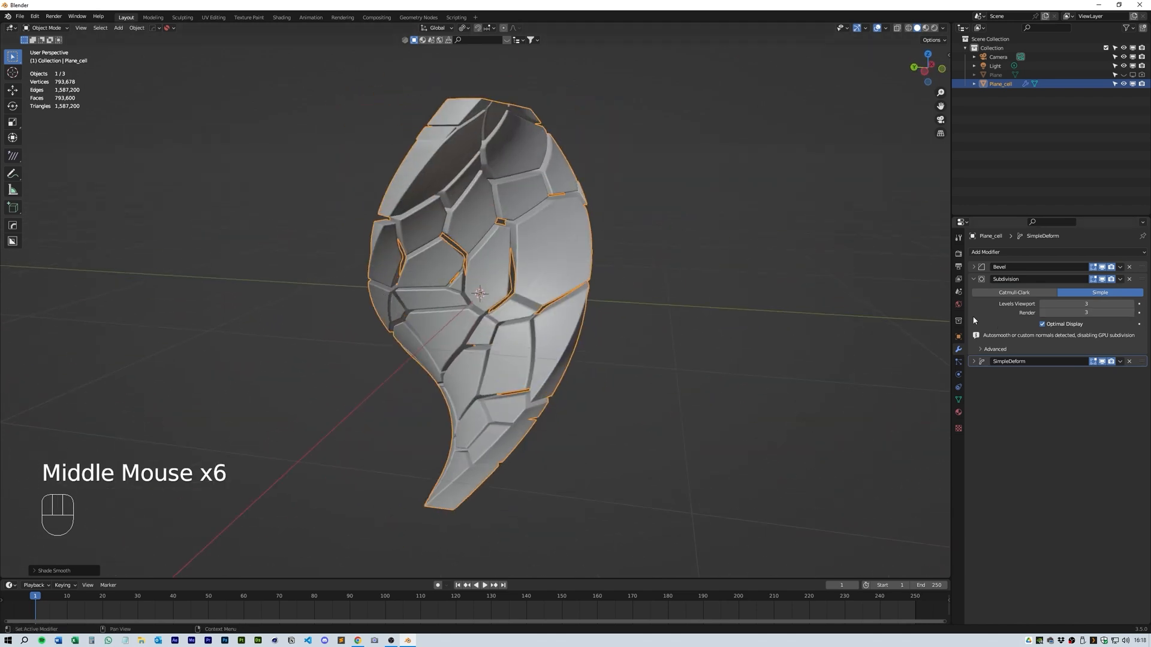
{"action": "left_click", "coordinate": [974, 278]}
{"action": "middle_click_drag", "start_coordinate": [745, 298], "coordinate": [851, 287]}
Step: Set the camera's Z rotation to 0°, aim it straight at the twisted panel and look through it
{"action": "left_click", "coordinate": [996, 57]}
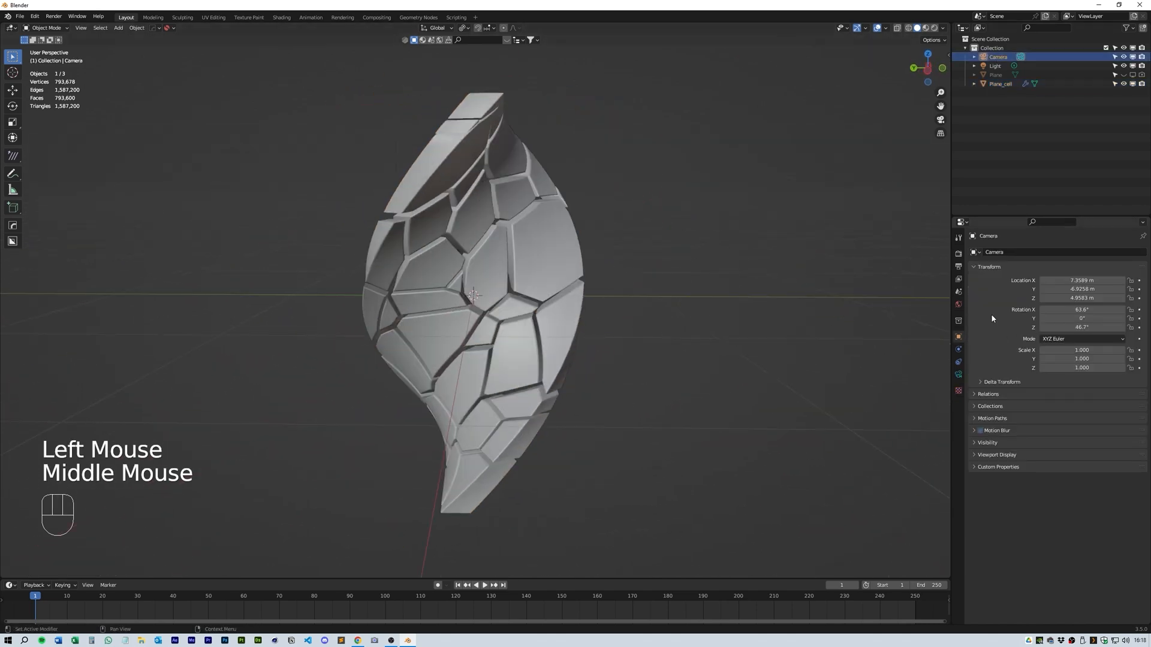
{"action": "left_click_drag", "start_coordinate": [1088, 310], "coordinate": [1086, 327]}
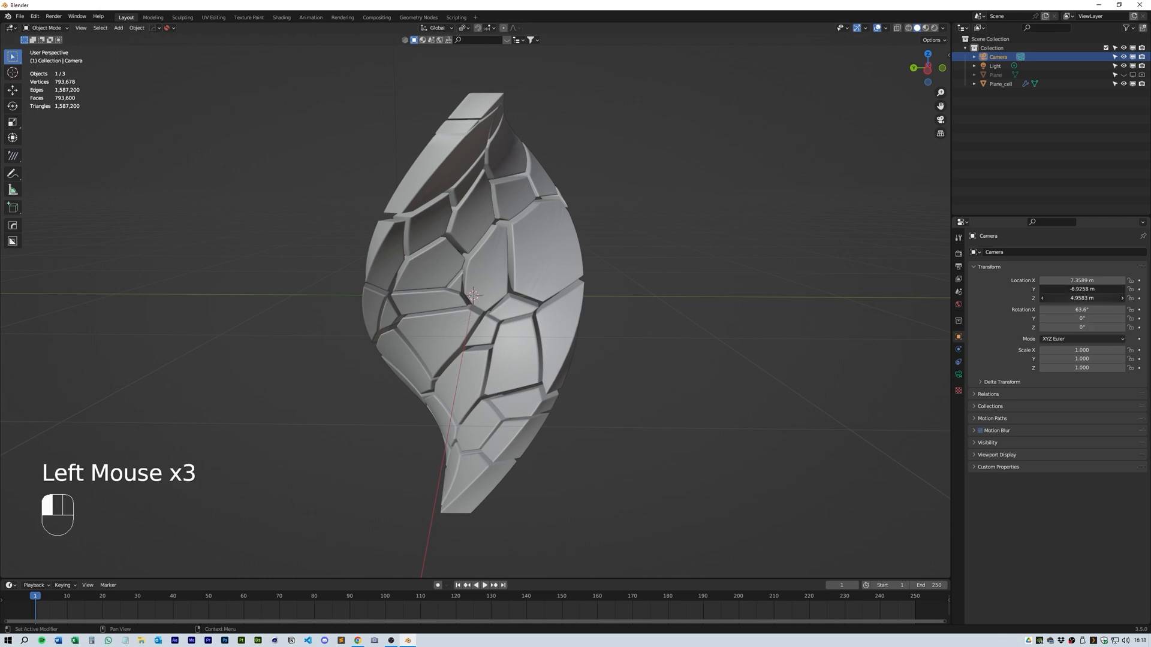
{"action": "left_click", "coordinate": [940, 119]}
Step: Set the output's vertical resolution to 1920 px for a square frame
{"action": "left_click", "coordinate": [958, 266]}
{"action": "left_click", "coordinate": [1093, 273]}
{"action": "type", "text": "1"}
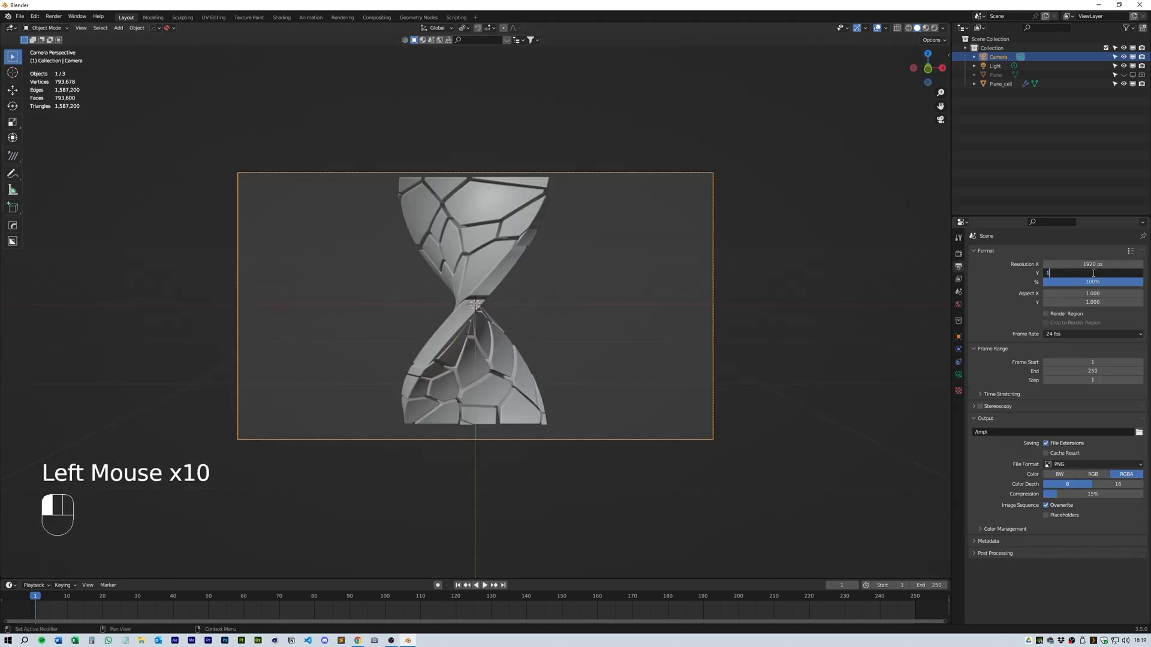
{"action": "type", "text": "920"}
{"action": "key", "text": "Return"}
Step: Move the camera farther back along Y so the twisted panel has more margin in the frame
{"action": "left_click", "coordinate": [958, 349]}
{"action": "left_click", "coordinate": [957, 337]}
{"action": "mouse_move", "coordinate": [1082, 288]}
{"action": "left_mouse_down"}
{"action": "mouse_move", "coordinate": [1121, 289]}
{"action": "mouse_move", "coordinate": [1067, 297]}
{"action": "left_mouse_up"}
{"action": "left_click", "coordinate": [659, 300]}
Step: Select the twisted panel and create a new material for it
{"action": "left_click", "coordinate": [506, 270]}
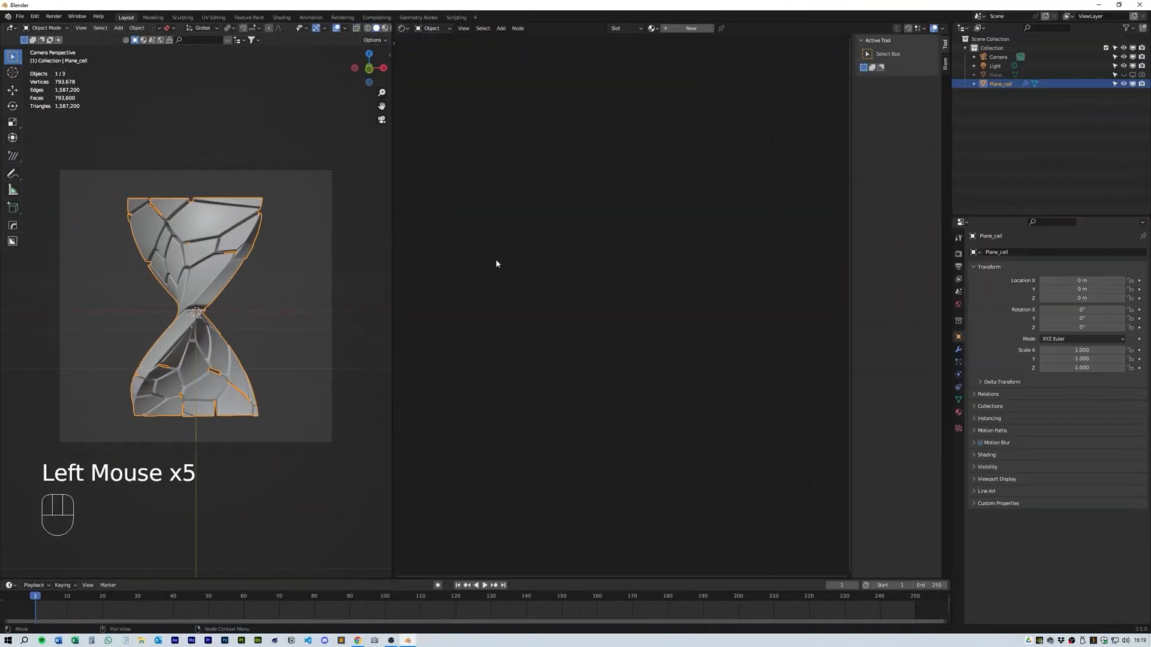
{"action": "left_click", "coordinate": [958, 411]}
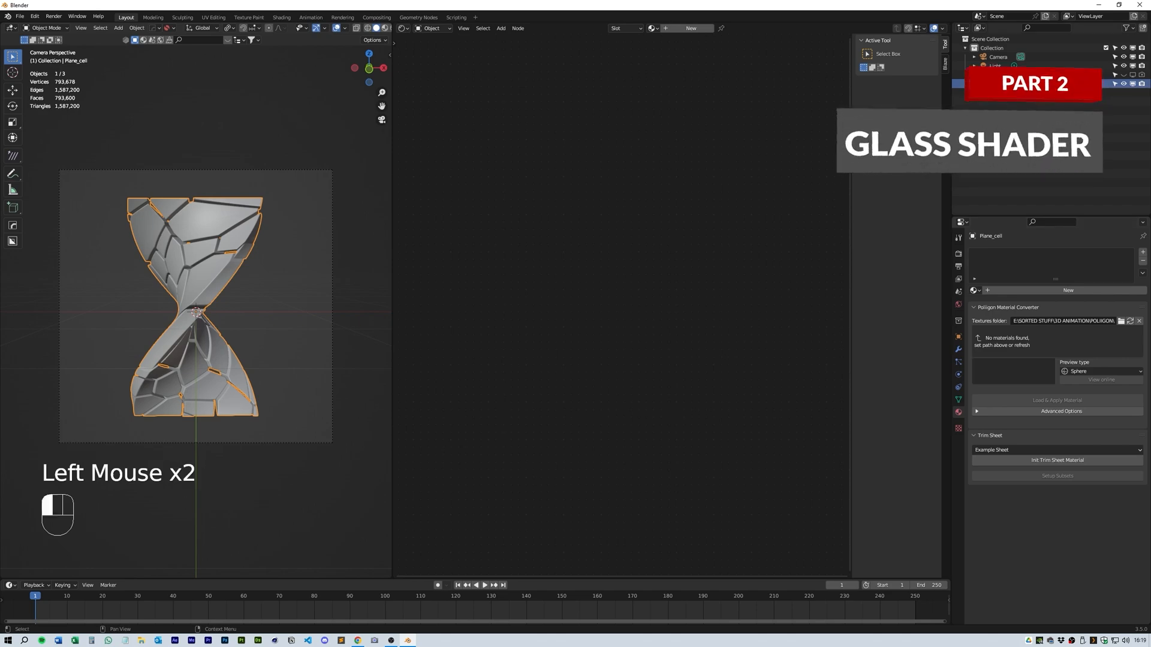
{"action": "left_click", "coordinate": [1066, 290]}
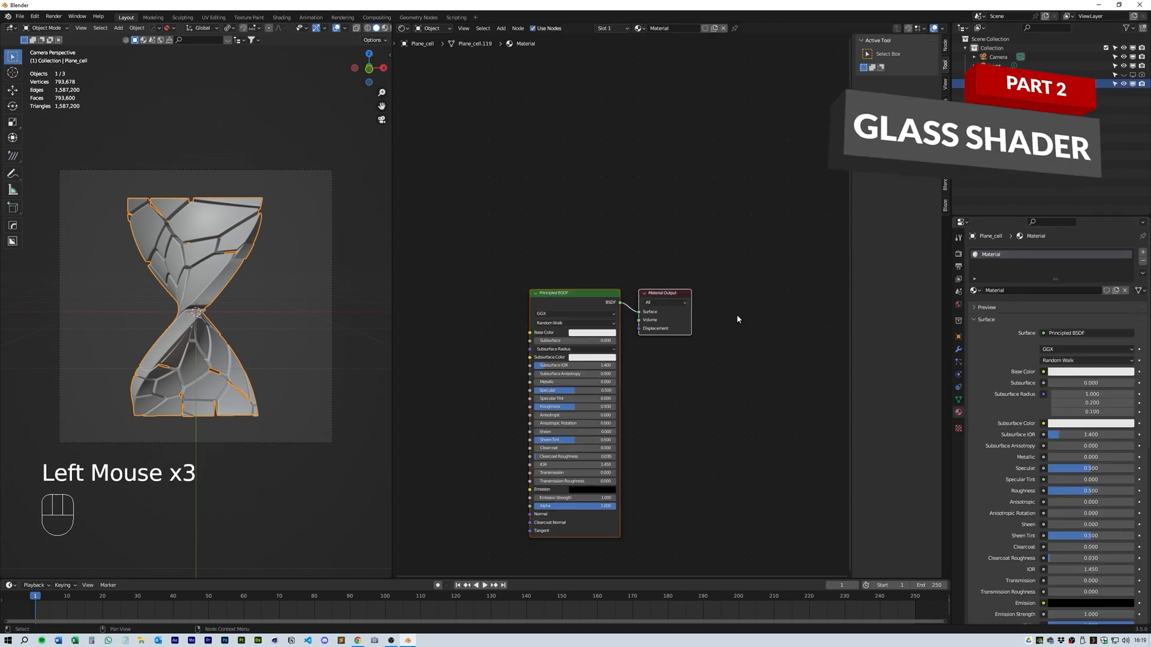
Step: Delete the material's Principled BSDF node and move the Material Output node aside to make room for new nodes
{"action": "middle_click_drag", "start_coordinate": [686, 383], "coordinate": [729, 352]}
{"action": "left_click", "coordinate": [729, 352]}
{"action": "left_click", "coordinate": [627, 267]}
{"action": "key", "text": "Delete"}
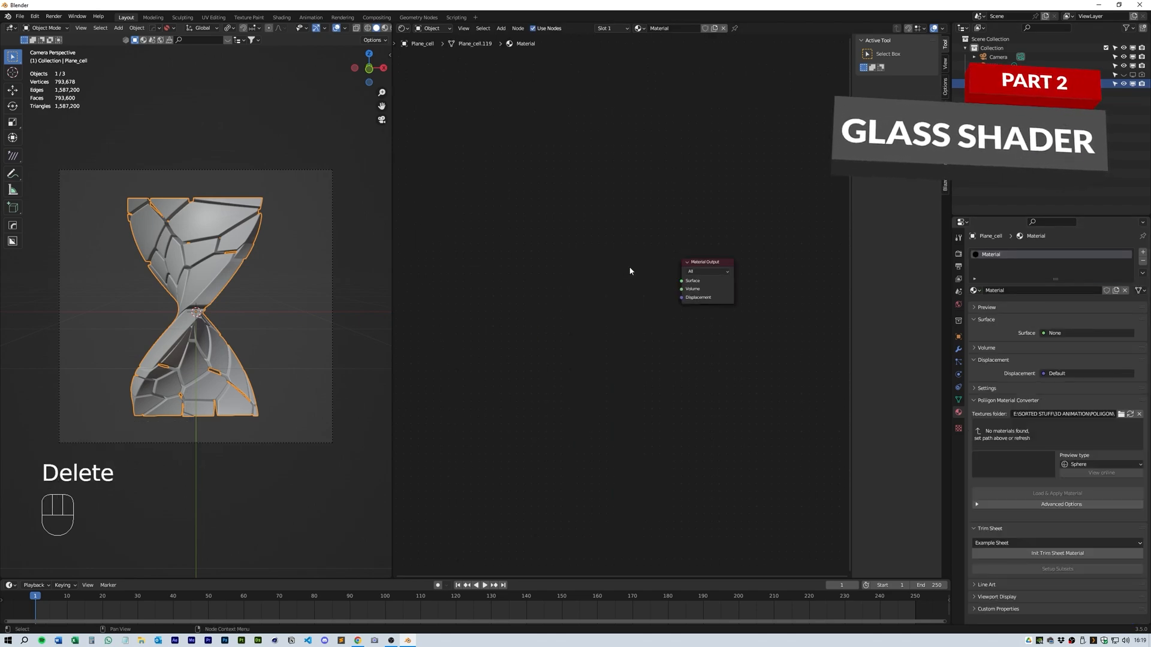
{"action": "left_click", "coordinate": [724, 240]}
{"action": "left_click_drag", "start_coordinate": [713, 262], "coordinate": [775, 263]}
{"action": "middle_click", "coordinate": [634, 350]}
{"action": "left_click", "coordinate": [632, 346]}
Step: Add a Texture Coordinate node to the panel's material
{"action": "key", "text": "shift+a"}
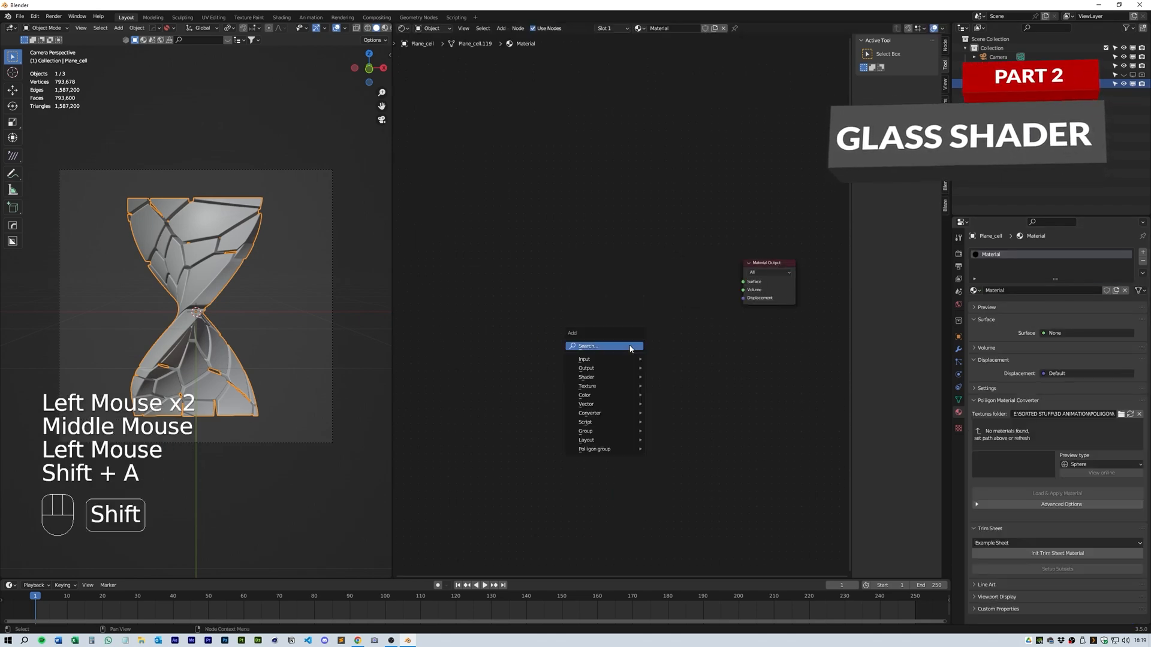
{"action": "middle_click_drag", "start_coordinate": [611, 319], "coordinate": [676, 324]}
{"action": "left_click", "coordinate": [589, 342]}
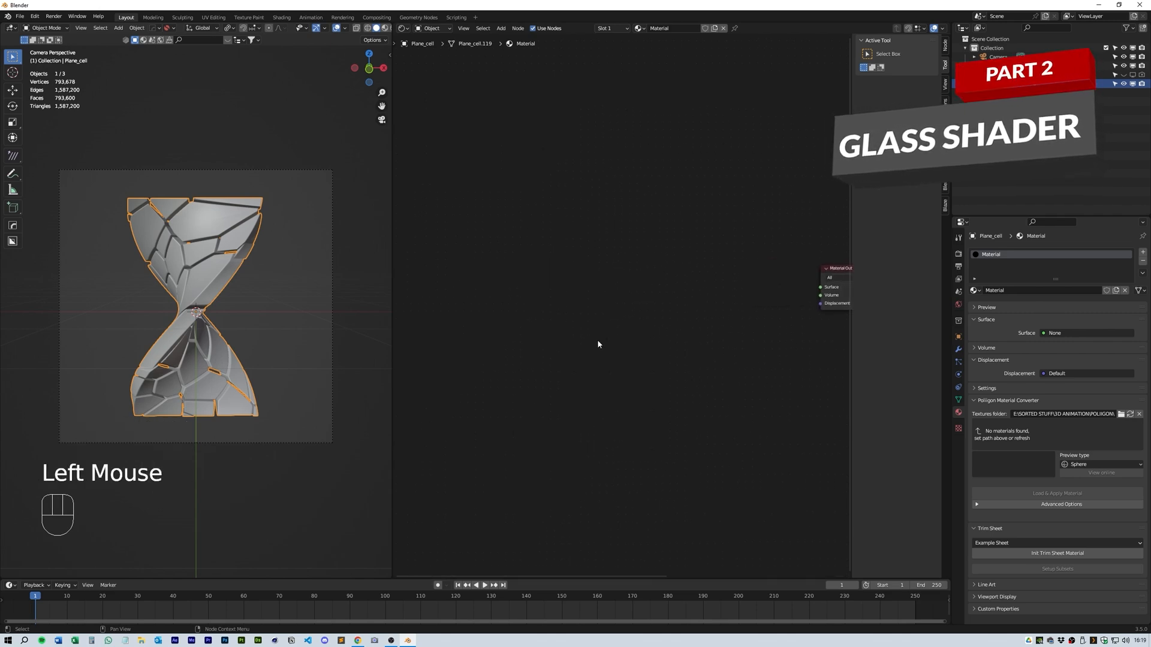
{"action": "left_click", "coordinate": [549, 333]}
{"action": "key", "text": "shift+a"}
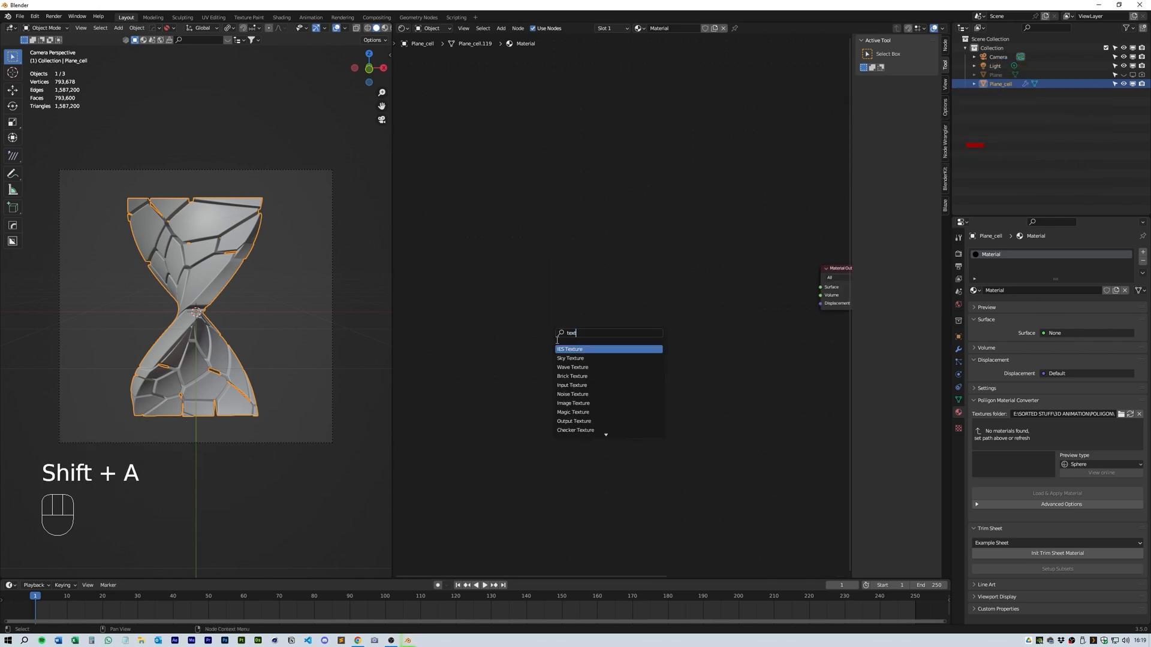
{"action": "scroll", "coordinate": [597, 378], "scroll_direction": "down", "scroll_amount": 17}
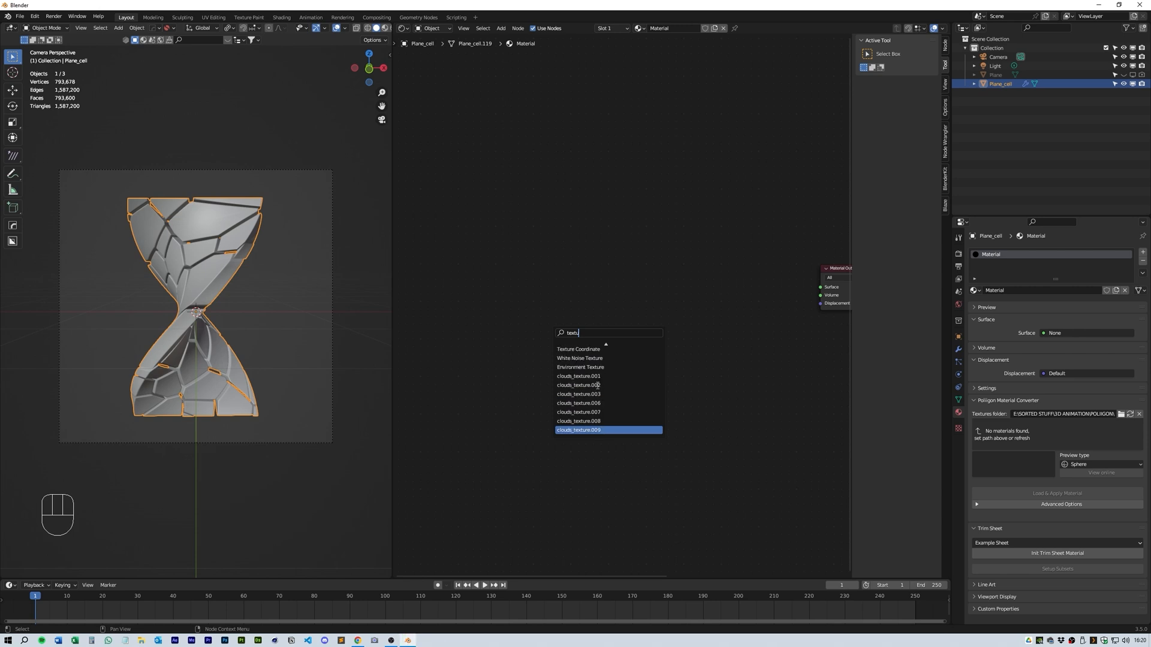
{"action": "scroll", "coordinate": [598, 385], "scroll_direction": "up", "scroll_amount": 11}
{"action": "left_click", "coordinate": [598, 367]}
{"action": "left_click", "coordinate": [543, 327]}
Step: Add a White Noise Texture node driven by the Texture Coordinate's Generated output and shift both nodes away from the Material Output
{"action": "key", "text": "shift+a"}
{"action": "left_click", "coordinate": [626, 339]}
{"action": "type", "text": "whi"}
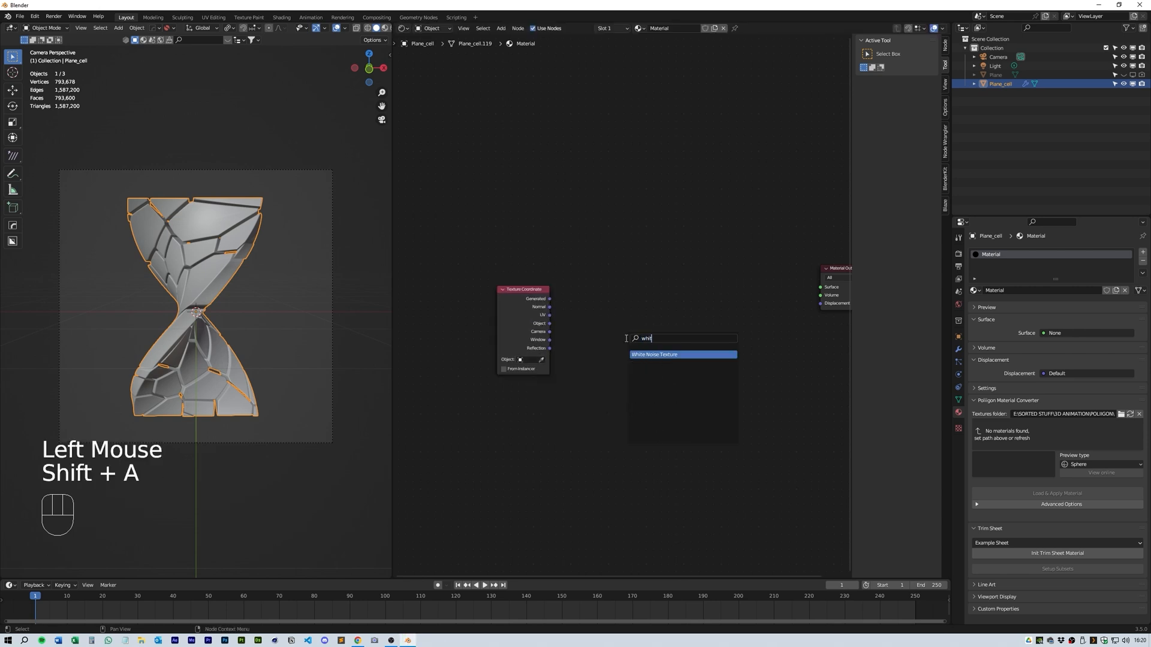
{"action": "type", "text": "t"}
{"action": "left_click", "coordinate": [647, 354]}
{"action": "left_click", "coordinate": [613, 311]}
{"action": "left_click_drag", "start_coordinate": [540, 291], "coordinate": [481, 290]}
{"action": "left_click_drag", "start_coordinate": [599, 290], "coordinate": [544, 290]}
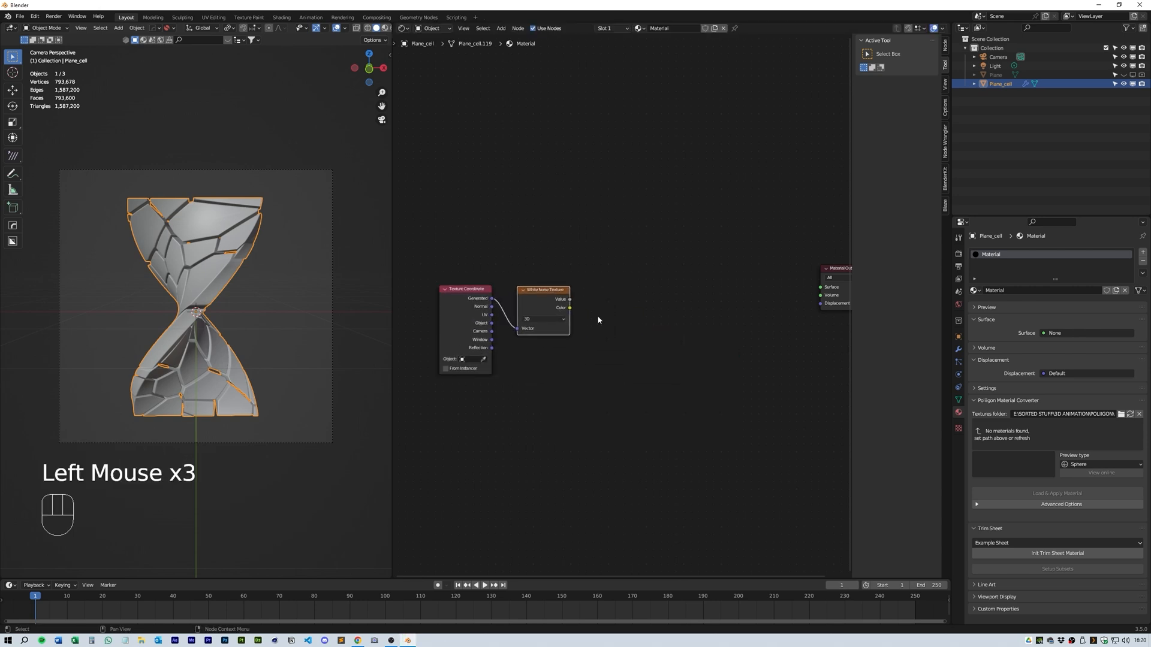
Step: Add an RGB Curves node beside the White Noise Texture
{"action": "left_click", "coordinate": [596, 318]}
{"action": "key", "text": "shift+a"}
{"action": "left_click", "coordinate": [611, 331]}
{"action": "left_click", "coordinate": [630, 366]}
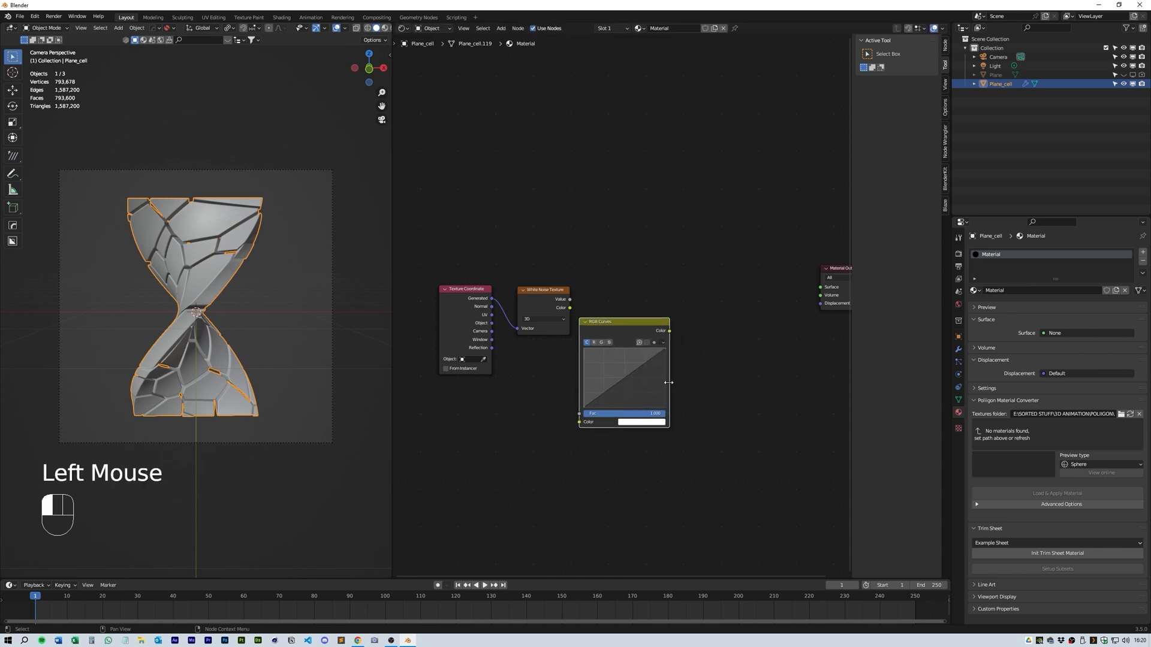
{"action": "left_click", "coordinate": [599, 323]}
Step: Add a ColorRamp node above the RGB Curves node
{"action": "key", "text": "shift+a"}
{"action": "left_click", "coordinate": [640, 261]}
{"action": "type", "text": "rap"}
{"action": "key", "text": "BackSpace"}
{"action": "type", "text": "mp"}
{"action": "left_click", "coordinate": [648, 276]}
{"action": "left_click", "coordinate": [588, 252]}
Step: Widen the ColorRamp and RGB Curves nodes and feed the White Noise Value output into ColorRamp Fac and RGB Curves Color
{"action": "left_click_drag", "start_coordinate": [671, 274], "coordinate": [802, 273]}
{"action": "left_click_drag", "start_coordinate": [803, 173], "coordinate": [439, 445]}
{"action": "left_click_drag", "start_coordinate": [392, 393], "coordinate": [261, 372]}
{"action": "left_click_drag", "start_coordinate": [629, 252], "coordinate": [530, 251]}
{"action": "left_click", "coordinate": [347, 246]}
{"action": "left_click_drag", "start_coordinate": [405, 299], "coordinate": [414, 303]}
{"action": "left_click_drag", "start_coordinate": [404, 299], "coordinate": [415, 420]}
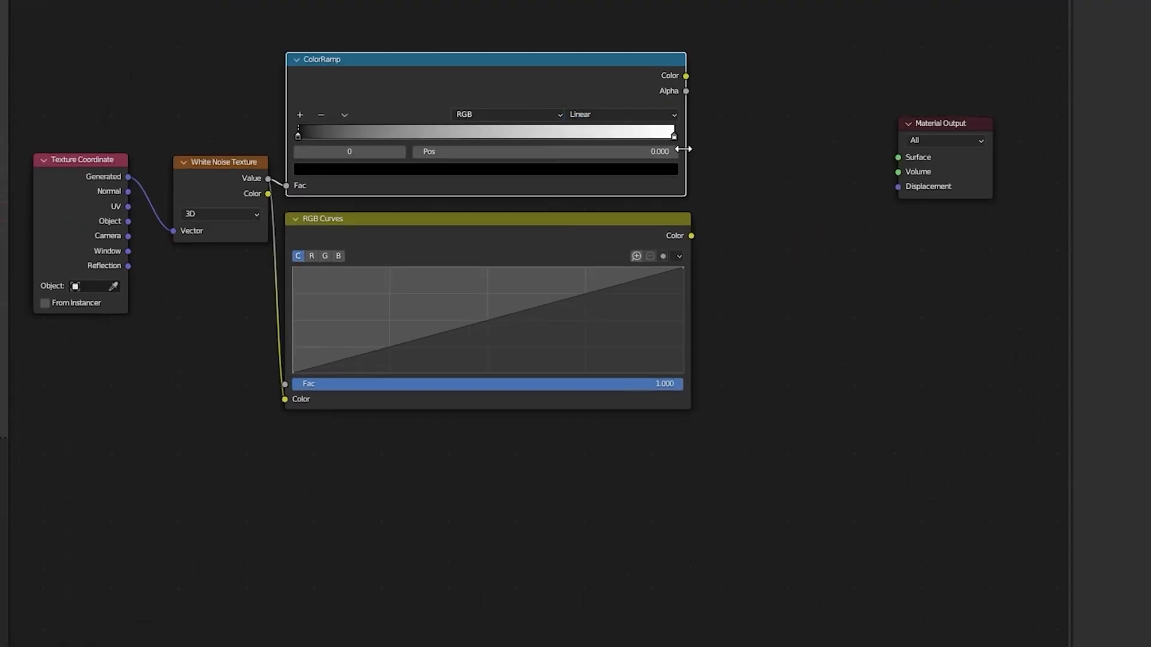
Step: Add three stops to the ColorRamp and spread them along the gradient, with the second stop at position 0.209
{"action": "triple_click", "coordinate": [300, 114]}
{"action": "left_click_drag", "start_coordinate": [485, 136], "coordinate": [558, 136]}
{"action": "left_click_drag", "start_coordinate": [392, 136], "coordinate": [454, 136]}
{"action": "left_click_drag", "start_coordinate": [341, 140], "coordinate": [359, 140]}
{"action": "left_click_drag", "start_coordinate": [364, 136], "coordinate": [396, 136]}
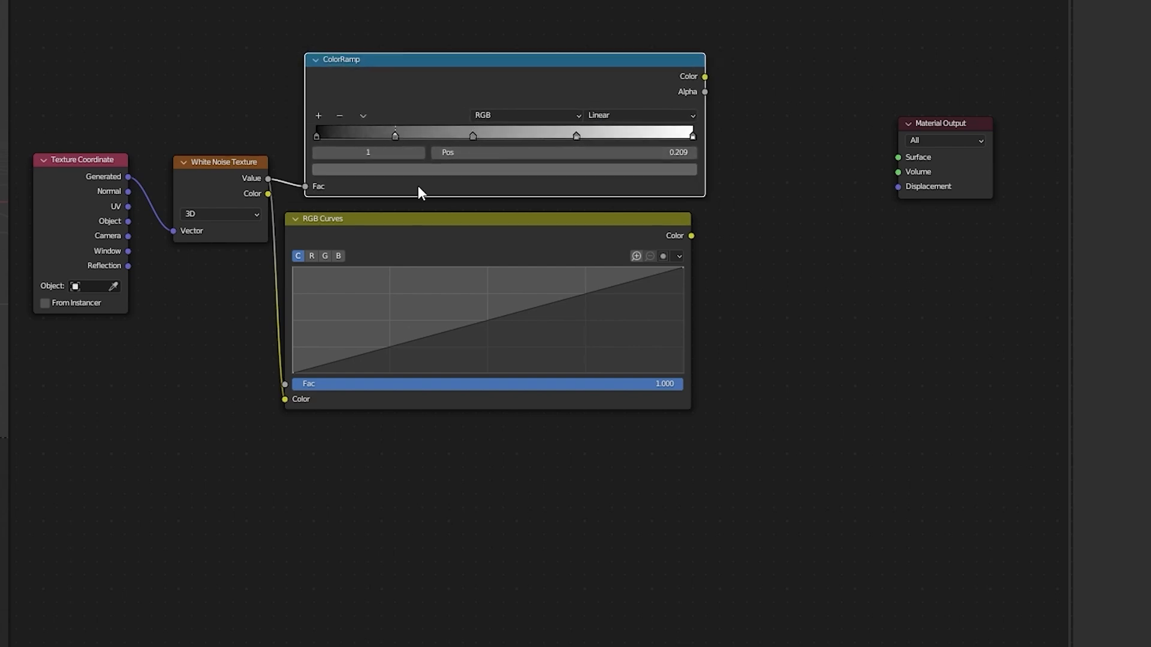
Step: Colour the ColorRamp's second stop blue and its third stop green, shifting the green stop slightly toward the end
{"action": "left_click", "coordinate": [414, 169]}
{"action": "left_click_drag", "start_coordinate": [428, 24], "coordinate": [429, 0]}
{"action": "left_click", "coordinate": [413, 1]}
{"action": "left_click_drag", "start_coordinate": [473, 136], "coordinate": [489, 136]}
{"action": "left_click", "coordinate": [419, 169]}
{"action": "left_click_drag", "start_coordinate": [429, 36], "coordinate": [429, 0]}
{"action": "left_click", "coordinate": [327, 2]}
Step: Shift the ColorRamp's fourth stop slightly toward the end and colour it red, and make the last stop black
{"action": "left_click_drag", "start_coordinate": [576, 136], "coordinate": [601, 136]}
{"action": "left_click", "coordinate": [431, 169]}
{"action": "left_click", "coordinate": [370, 74]}
{"action": "left_click_drag", "start_coordinate": [429, 24], "coordinate": [428, 78]}
{"action": "left_click", "coordinate": [692, 136]}
{"action": "left_click", "coordinate": [479, 169]}
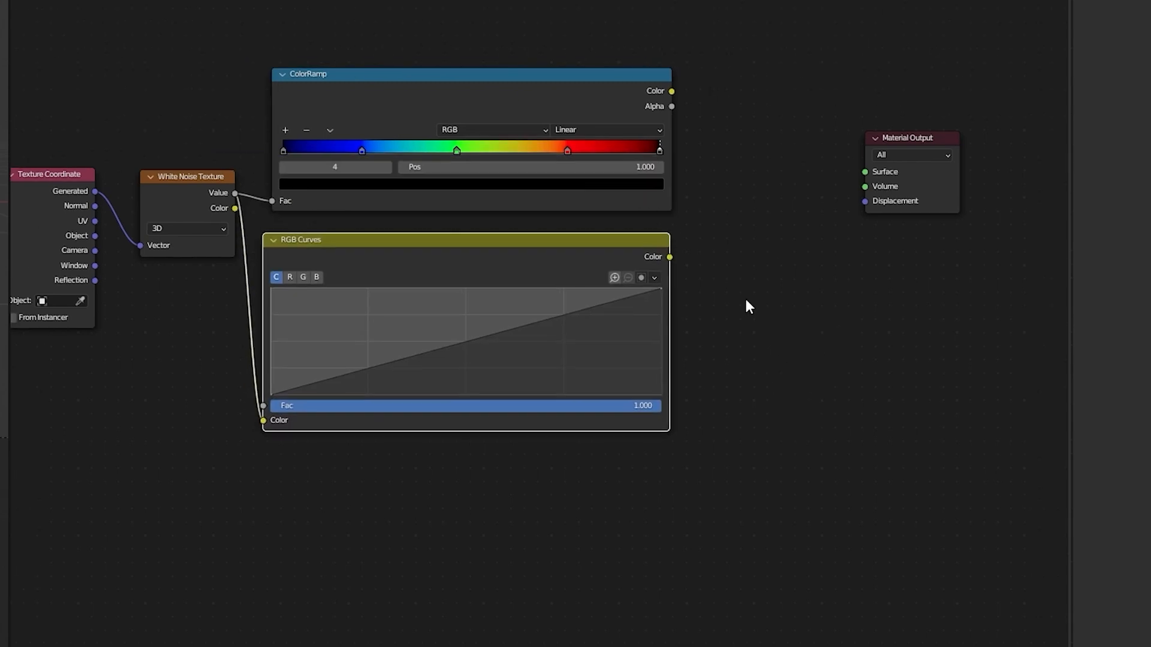
Step: Add a Refraction BSDF node between the ColorRamp and the Material Output
{"action": "scroll", "coordinate": [160, 355], "scroll_direction": "down", "scroll_amount": 4}
{"action": "key", "text": "shift+a"}
{"action": "left_click", "coordinate": [651, 230]}
{"action": "type", "text": "refr"}
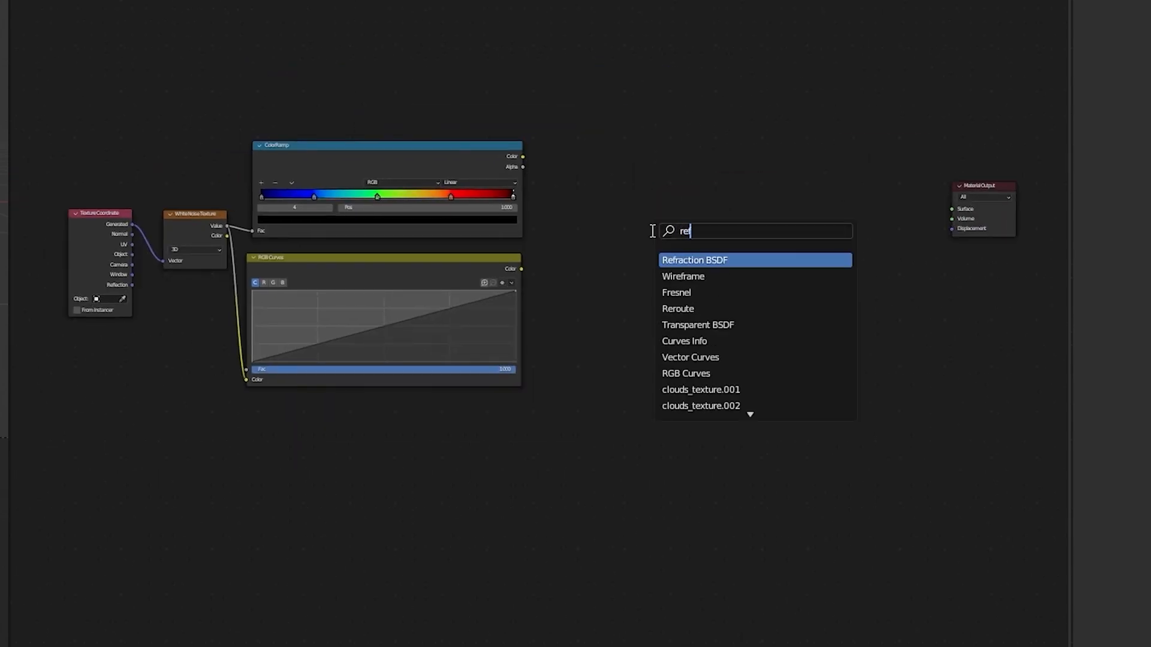
{"action": "key", "text": "Return"}
{"action": "left_click", "coordinate": [709, 235]}
Step: Add a Glossy BSDF node below the Refraction BSDF
{"action": "key", "text": "shift+a"}
{"action": "left_click", "coordinate": [711, 416]}
{"action": "type", "text": "glos"}
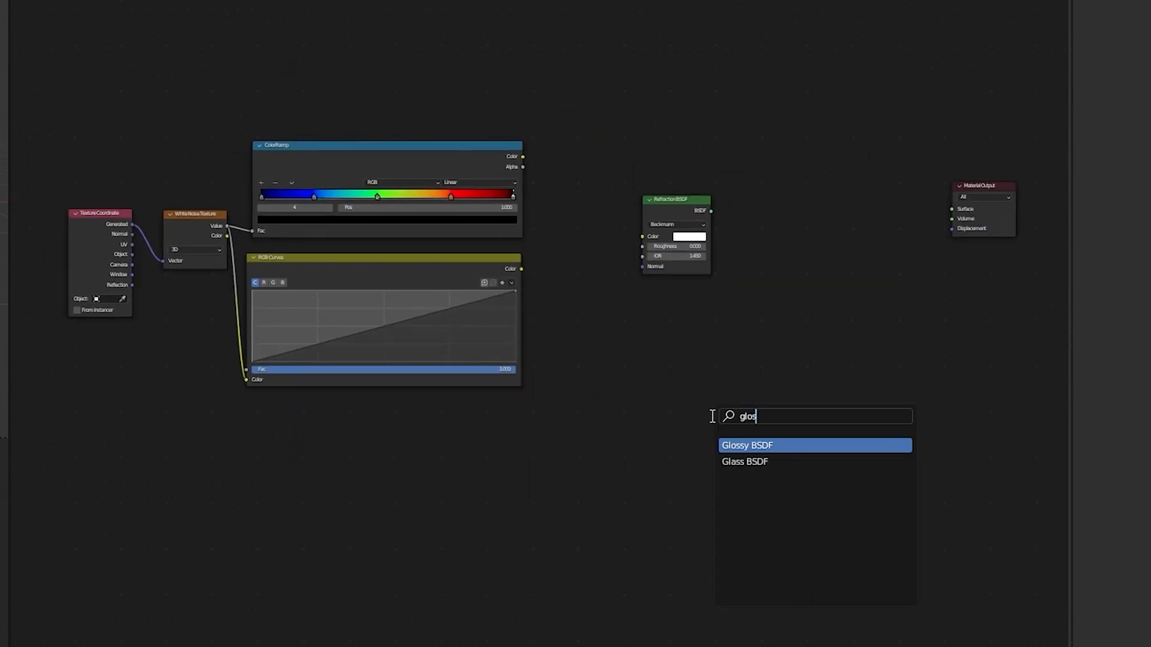
{"action": "key", "text": "Return"}
{"action": "left_click", "coordinate": [735, 337]}
Step: Add a Mix Shader node between the Refraction BSDF and the Material Output
{"action": "key", "text": "shift+a"}
{"action": "type", "text": "mix"}
{"action": "left_click", "coordinate": [827, 339]}
{"action": "left_click", "coordinate": [790, 247]}
{"action": "key", "text": "shift+a"}
{"action": "left_click", "coordinate": [853, 365]}
{"action": "type", "text": "add"}
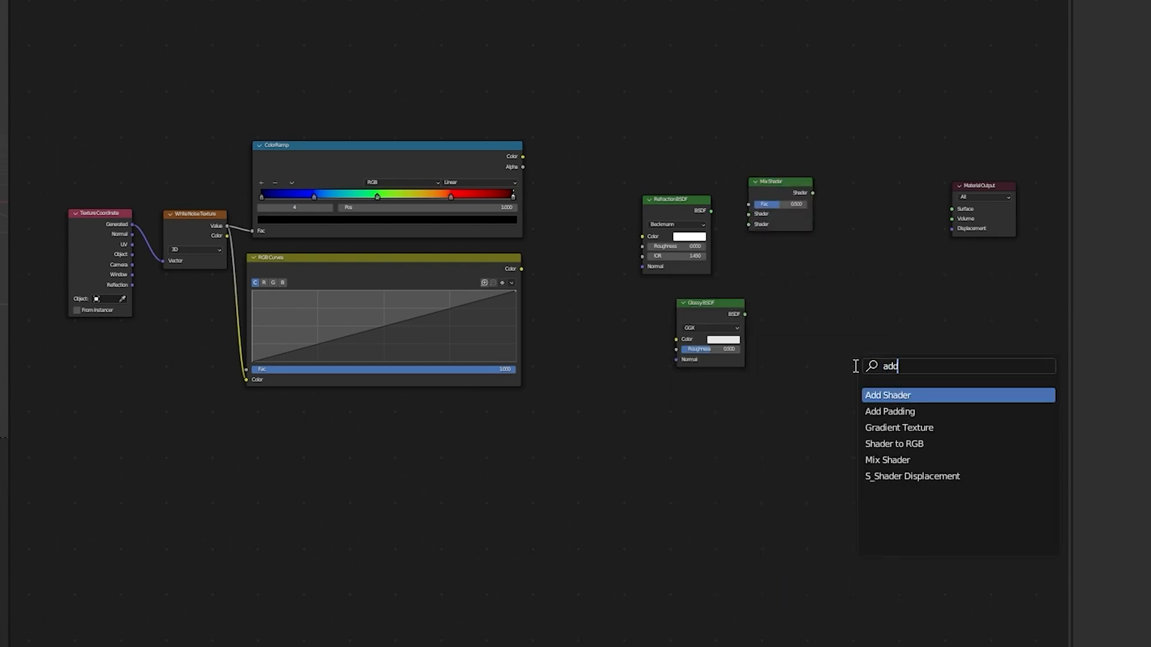
{"action": "key", "text": "Escape"}
Step: Feed the Refraction and Glossy BSDFs into the repositioned Mix Shader and the ColorRamp Color into the Refraction BSDF Color
{"action": "left_click_drag", "start_coordinate": [789, 184], "coordinate": [836, 200]}
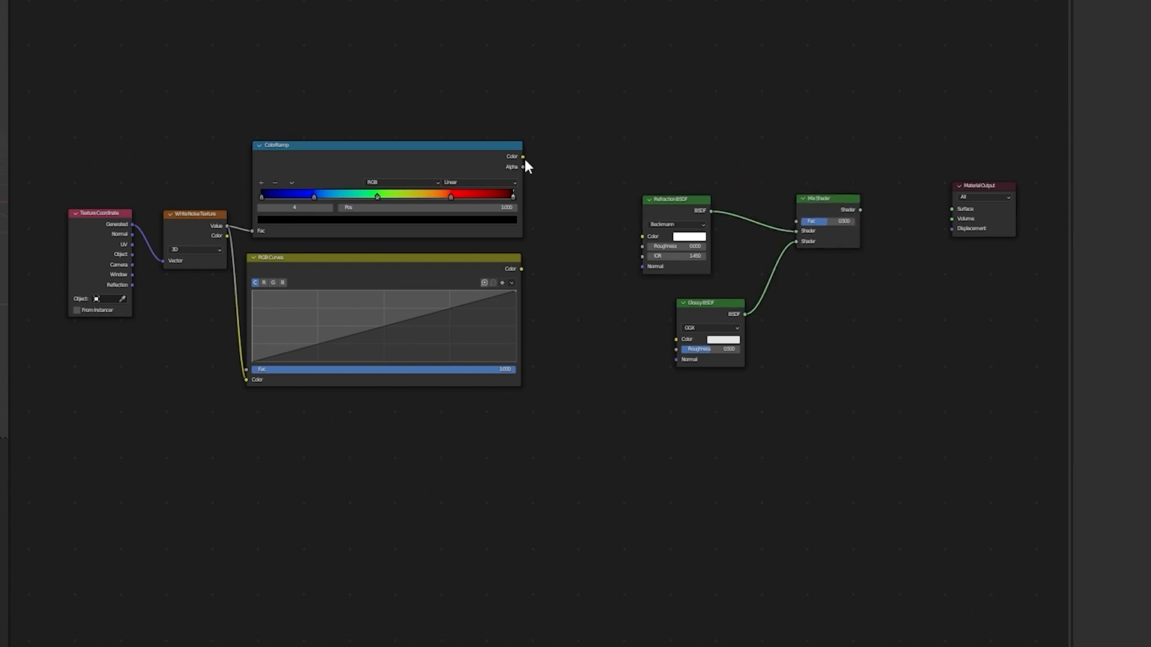
{"action": "middle_click_drag", "start_coordinate": [608, 296], "coordinate": [603, 312]}
{"action": "left_click_drag", "start_coordinate": [718, 329], "coordinate": [738, 323]}
{"action": "middle_click_drag", "start_coordinate": [745, 265], "coordinate": [749, 319]}
Step: Add a Fresnel node above the Refraction BSDF and connect it to the Mix Shader's Fac input
{"action": "key", "text": "shift+a"}
{"action": "type", "text": "fres"}
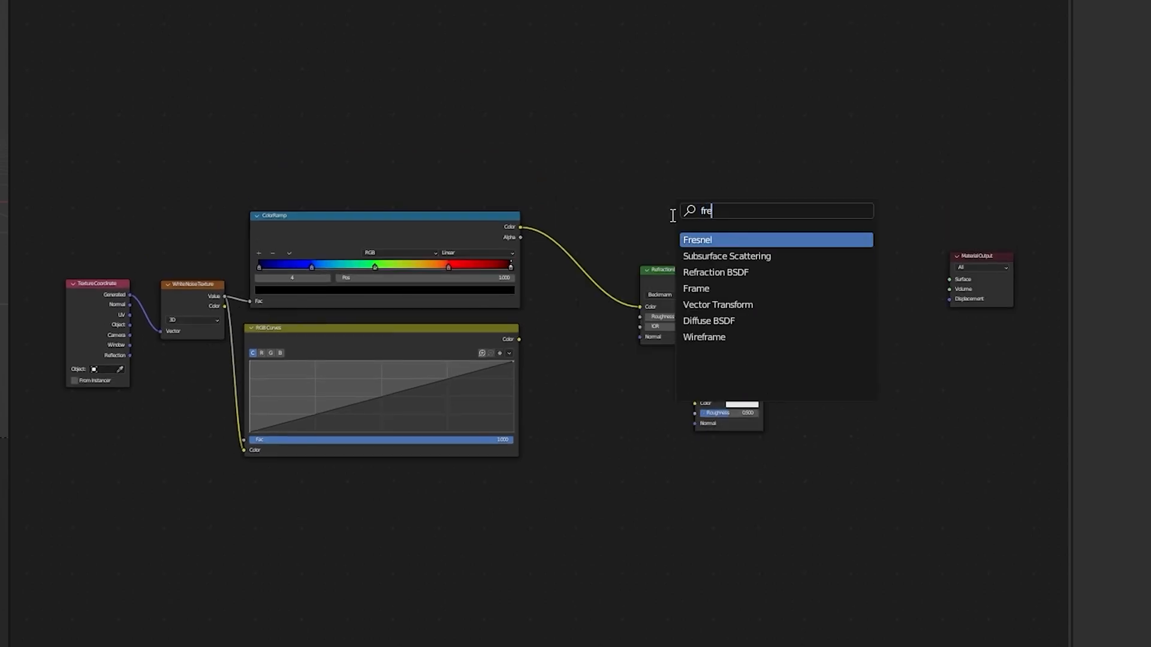
{"action": "key", "text": "Return"}
{"action": "scroll", "coordinate": [696, 294], "scroll_direction": "up", "scroll_amount": 1}
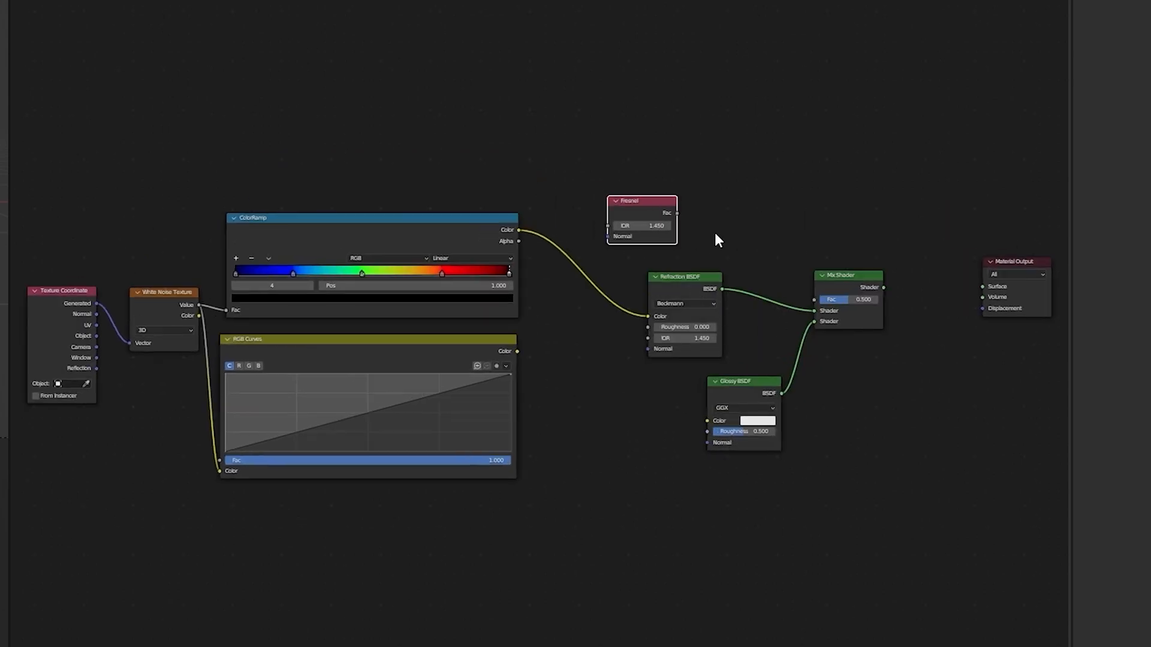
{"action": "scroll", "coordinate": [715, 234], "scroll_direction": "up", "scroll_amount": 1}
{"action": "left_click_drag", "start_coordinate": [712, 207], "coordinate": [886, 316]}
Step: Move the shader nodes and the texture nodes apart to make room between them
{"action": "left_click_drag", "start_coordinate": [667, 125], "coordinate": [899, 500]}
{"action": "left_click_drag", "start_coordinate": [668, 194], "coordinate": [767, 185]}
{"action": "middle_click_drag", "start_coordinate": [748, 187], "coordinate": [839, 188]}
{"action": "left_click_drag", "start_coordinate": [689, 152], "coordinate": [186, 431]}
{"action": "left_click_drag", "start_coordinate": [456, 222], "coordinate": [299, 211]}
Step: Add a Map Range node in the gap between the RGB Curves and the Refraction BSDF
{"action": "left_click", "coordinate": [643, 449]}
{"action": "key", "text": "shift+a"}
{"action": "left_click", "coordinate": [643, 451]}
{"action": "type", "text": "map"}
{"action": "left_click", "coordinate": [705, 517]}
{"action": "left_click", "coordinate": [746, 470]}
Step: Add a Math node set to Add below the Map Range node
{"action": "left_click", "coordinate": [645, 560]}
{"action": "key", "text": "shift+a"}
{"action": "left_click", "coordinate": [647, 554]}
{"action": "type", "text": "math"}
{"action": "key", "text": "Return"}
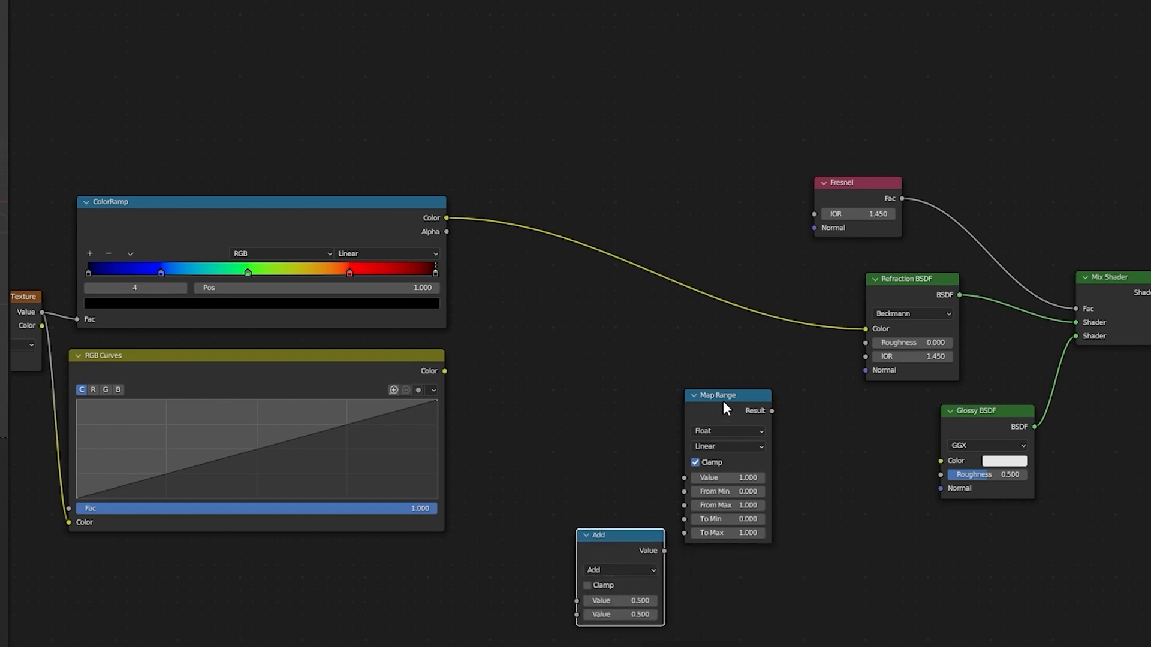
{"action": "left_click", "coordinate": [701, 547]}
Step: Add a Value node next to the RGB Curves and duplicate it below the first one
{"action": "key", "text": "shift+a"}
{"action": "type", "text": "value"}
{"action": "key", "text": "Return"}
{"action": "left_click", "coordinate": [568, 450]}
{"action": "key", "text": "shift+d"}
{"action": "left_click", "coordinate": [536, 528]}
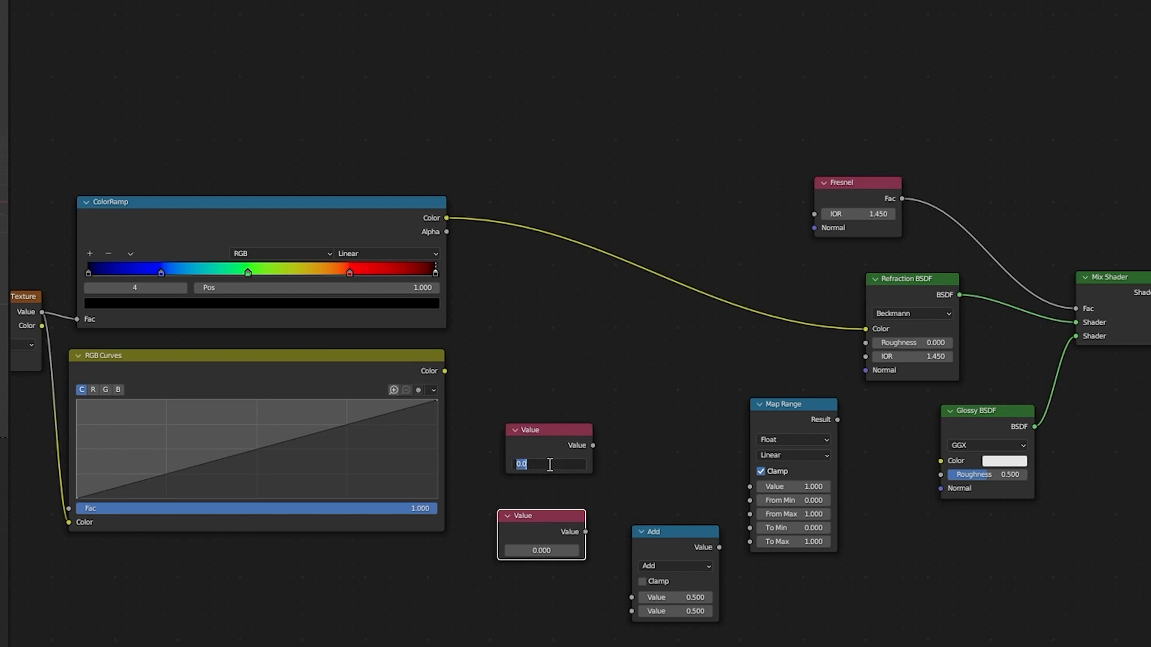
Step: Set the upper Value node to 1.4 and the lower one to 0.64, and connect both to the Add node
{"action": "left_click", "coordinate": [539, 550]}
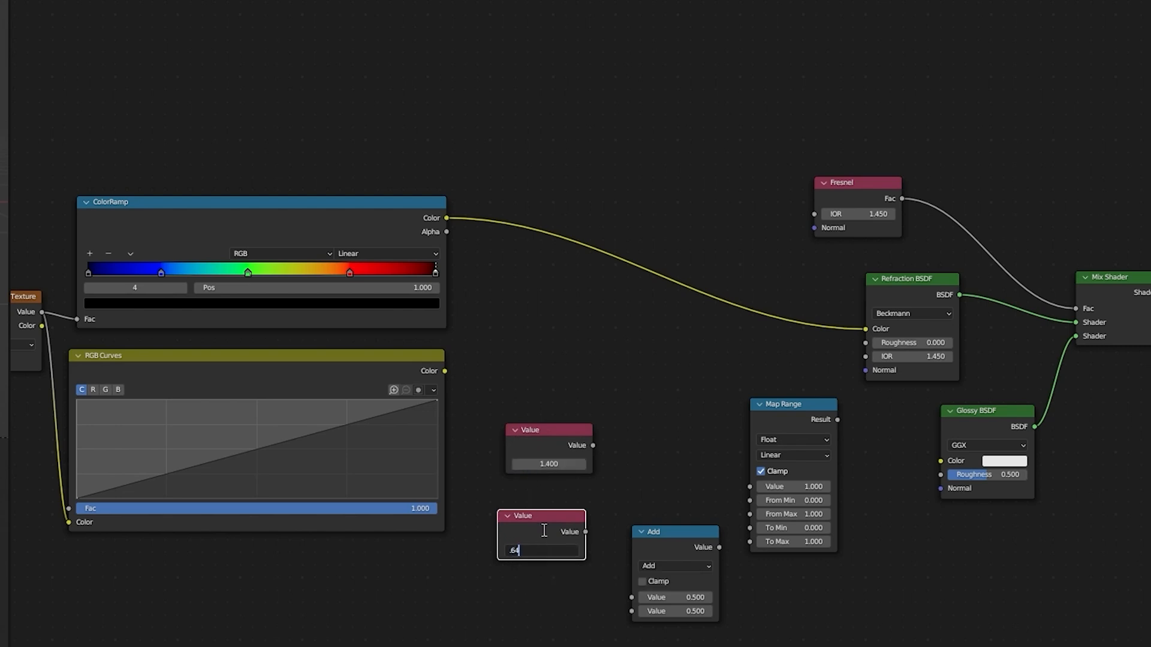
{"action": "left_click_drag", "start_coordinate": [632, 616], "coordinate": [635, 615]}
{"action": "left_click_drag", "start_coordinate": [585, 532], "coordinate": [616, 593]}
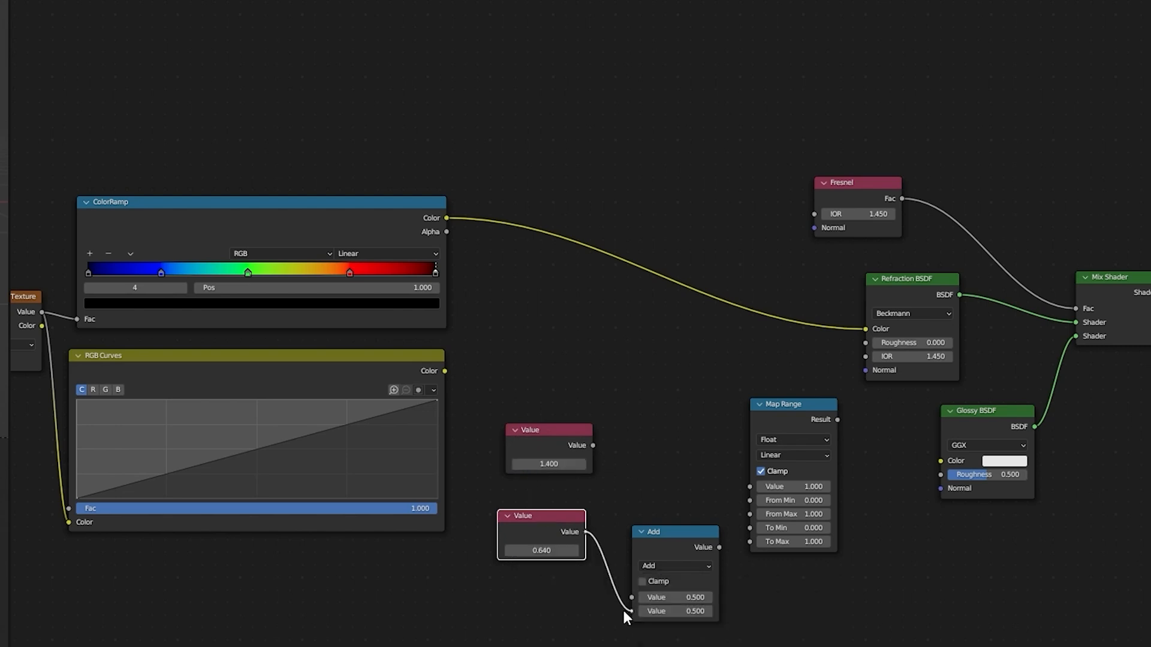
Step: Wire RGB Curves into Map Range Value, the 1.4 Value into To Min, Add into To Max, and Result into Refraction IOR
{"action": "left_click_drag", "start_coordinate": [744, 543], "coordinate": [751, 529]}
{"action": "left_click_drag", "start_coordinate": [444, 372], "coordinate": [750, 486]}
{"action": "left_click_drag", "start_coordinate": [790, 406], "coordinate": [767, 377]}
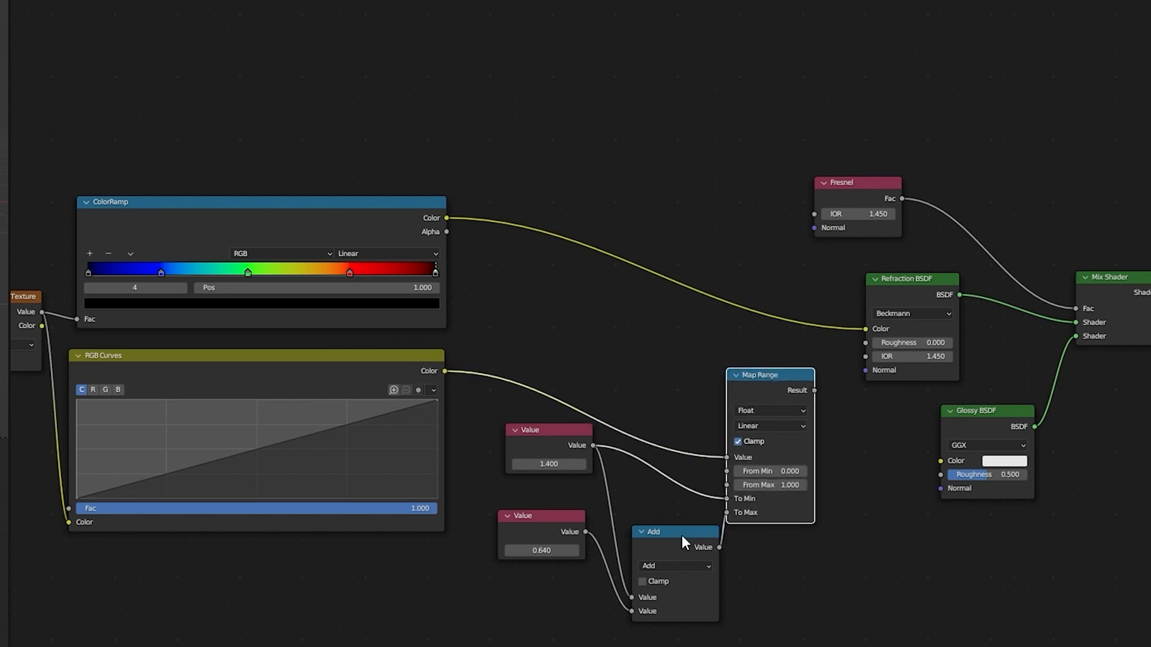
{"action": "left_click_drag", "start_coordinate": [683, 535], "coordinate": [661, 526]}
{"action": "left_click_drag", "start_coordinate": [815, 390], "coordinate": [866, 356]}
Step: Preview the panel in rendered shading and connect the 1.4 Value node to the Fresnel IOR input
{"action": "scroll", "coordinate": [529, 422], "scroll_direction": "left", "scroll_amount": 3, "text": "ctrl"}
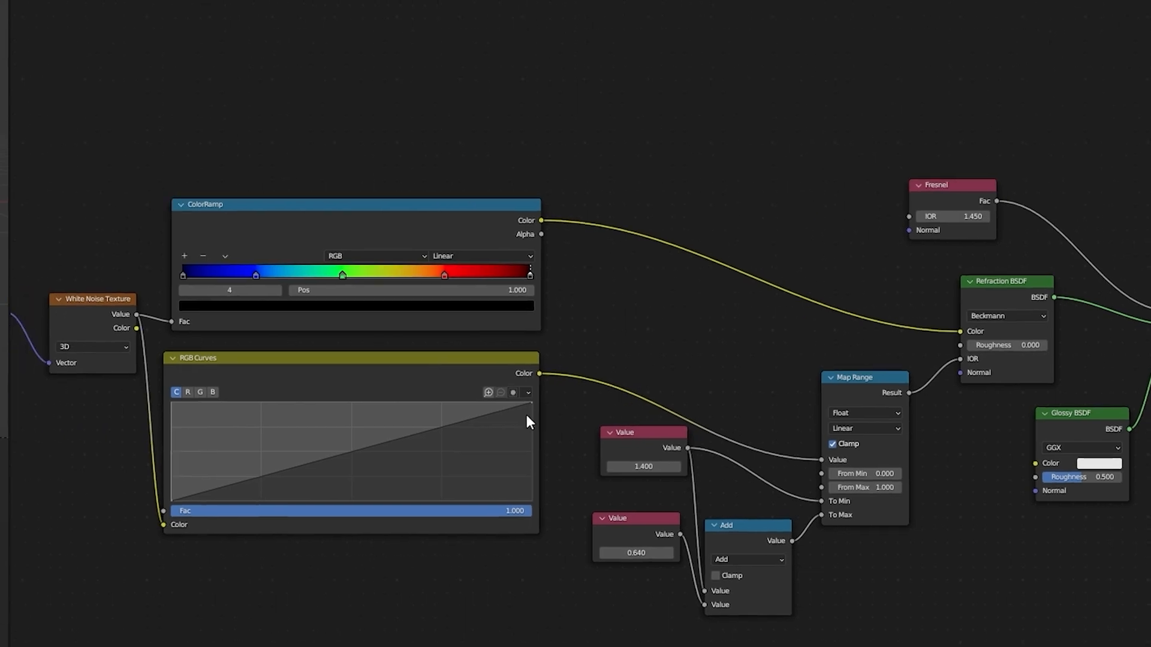
{"action": "left_click", "coordinate": [173, 501]}
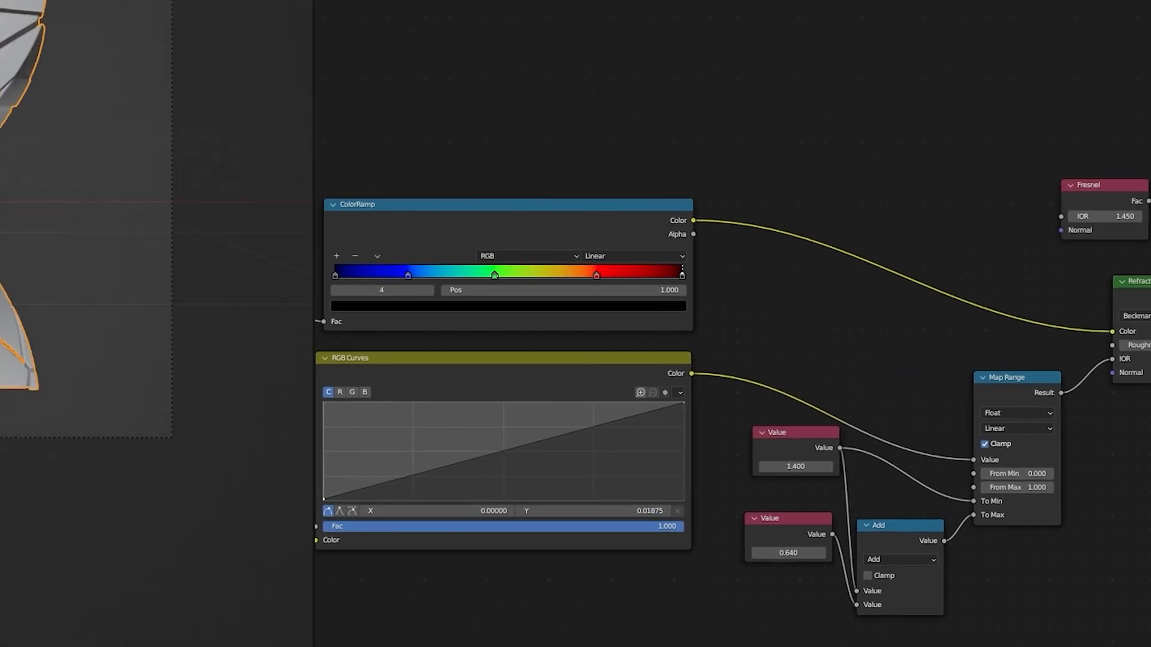
{"action": "scroll", "coordinate": [71, 192], "scroll_direction": "up", "scroll_amount": 2}
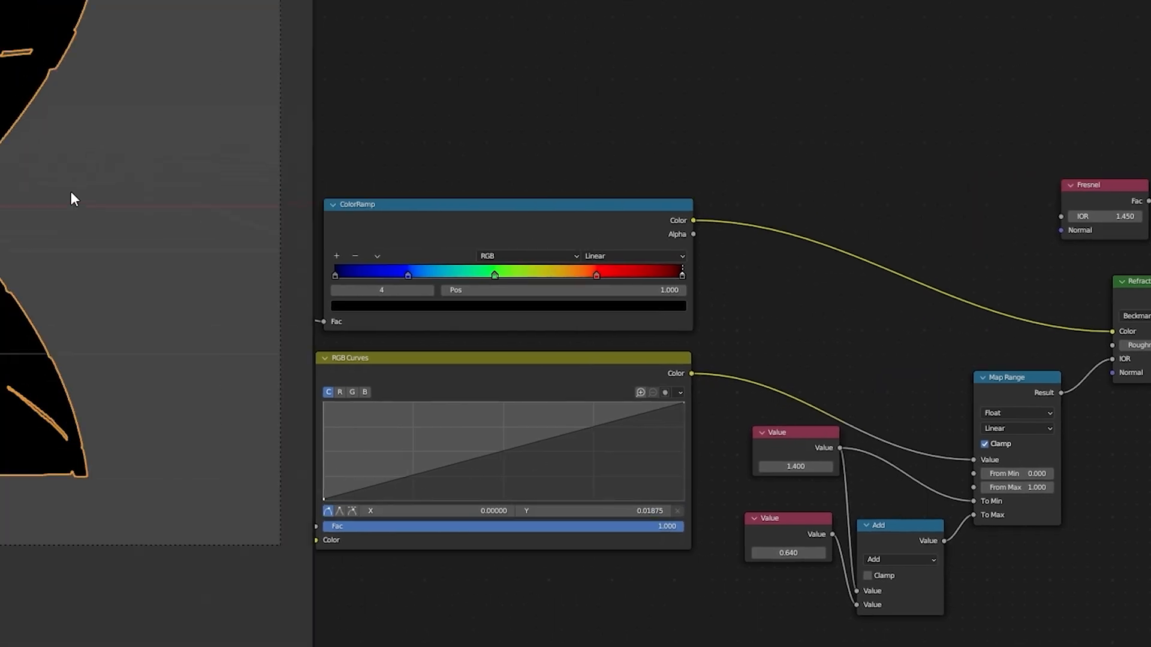
{"action": "scroll", "coordinate": [795, 363], "scroll_direction": "up", "scroll_amount": 1}
{"action": "middle_click_drag", "start_coordinate": [659, 386], "coordinate": [851, 337]}
{"action": "middle_click_drag", "start_coordinate": [995, 279], "coordinate": [527, 312]}
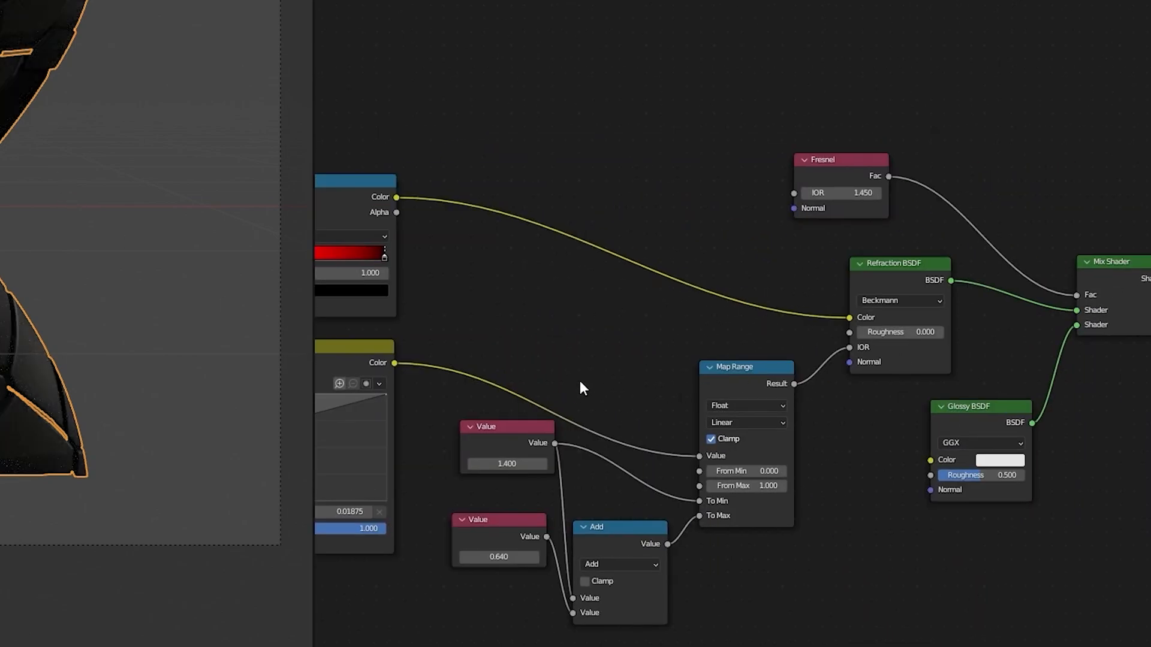
{"action": "middle_click_drag", "start_coordinate": [518, 356], "coordinate": [644, 341]}
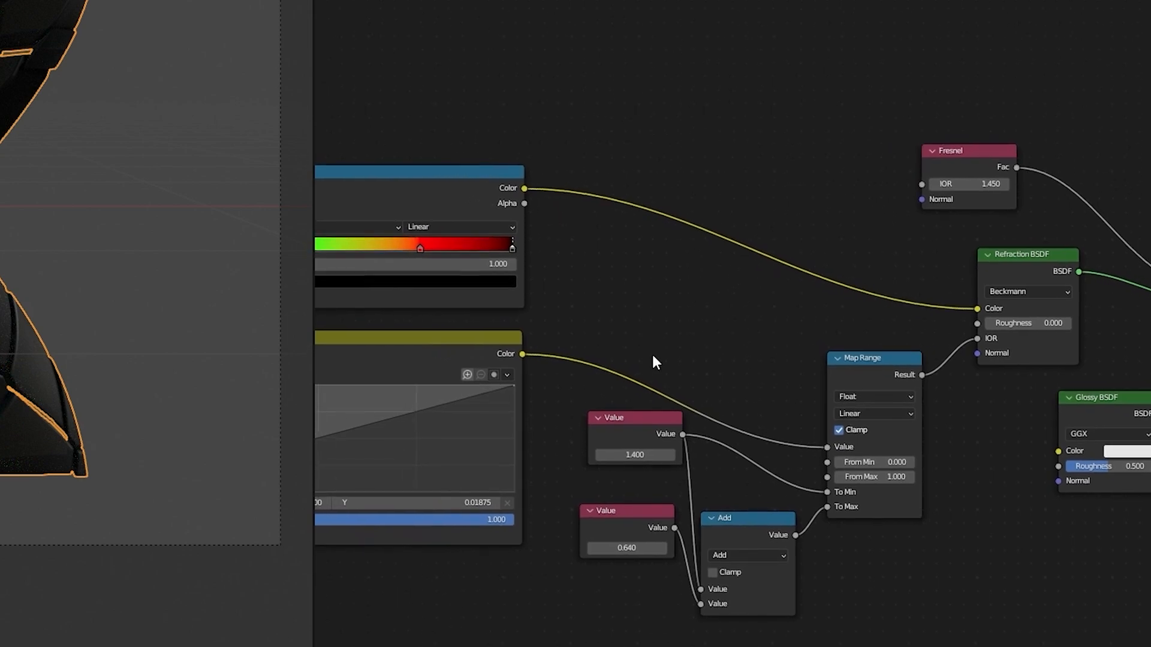
{"action": "left_click_drag", "start_coordinate": [685, 436], "coordinate": [893, 228]}
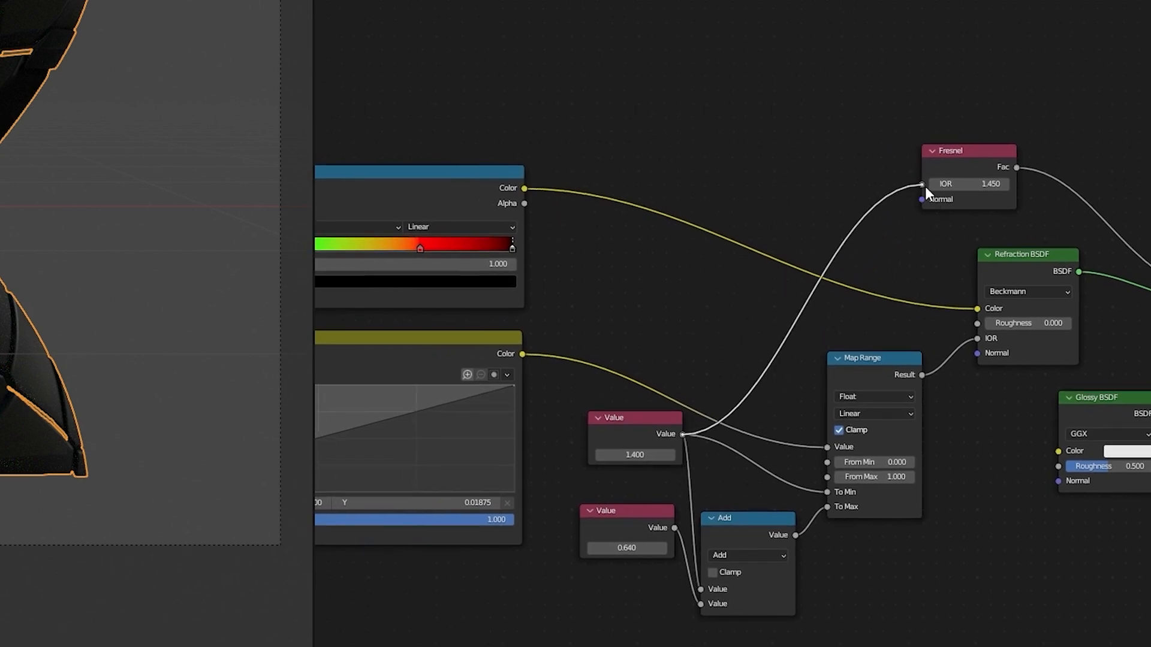
{"action": "left_click_drag", "start_coordinate": [925, 185], "coordinate": [925, 186]}
Step: Reshape the RGB Curves into a falling curve starting at Y 1.0, ending at the bottom and sagging in the middle
{"action": "middle_click_drag", "start_coordinate": [754, 321], "coordinate": [866, 299]}
{"action": "middle_click_drag", "start_coordinate": [689, 304], "coordinate": [840, 294]}
{"action": "left_click_drag", "start_coordinate": [394, 465], "coordinate": [400, 364]}
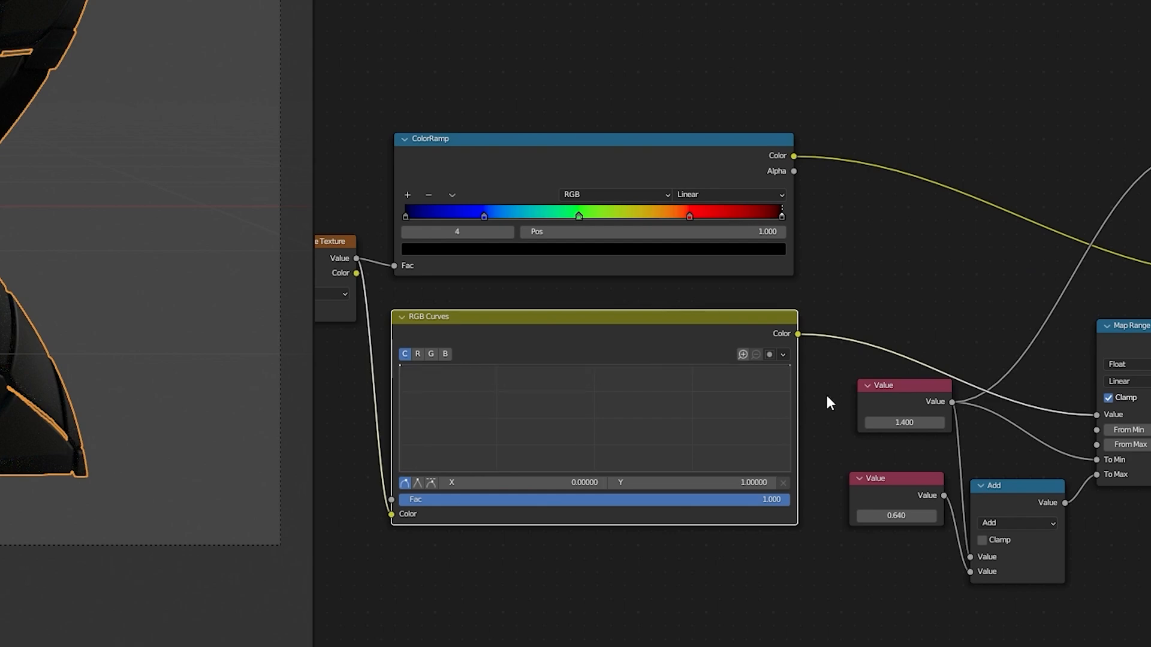
{"action": "left_click_drag", "start_coordinate": [787, 372], "coordinate": [790, 471]}
{"action": "left_click_drag", "start_coordinate": [569, 414], "coordinate": [519, 454]}
Step: Set the Glossy BSDF's roughness to 0
{"action": "middle_click_drag", "start_coordinate": [830, 414], "coordinate": [500, 401]}
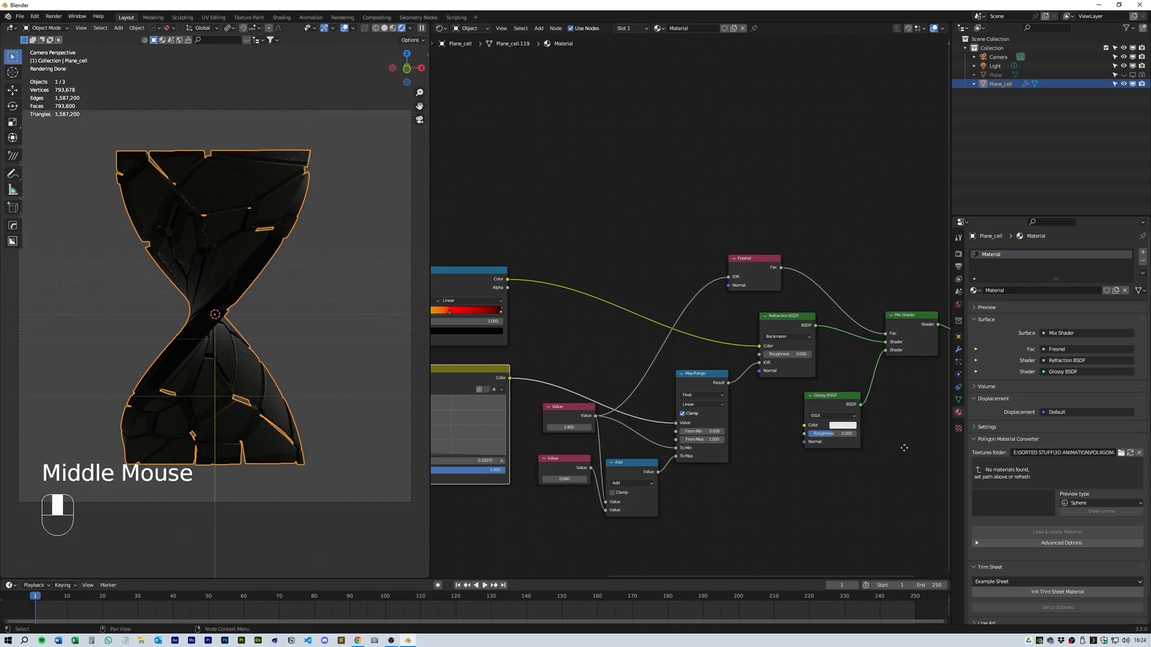
{"action": "middle_click_drag", "start_coordinate": [1150, 448], "coordinate": [1061, 428]}
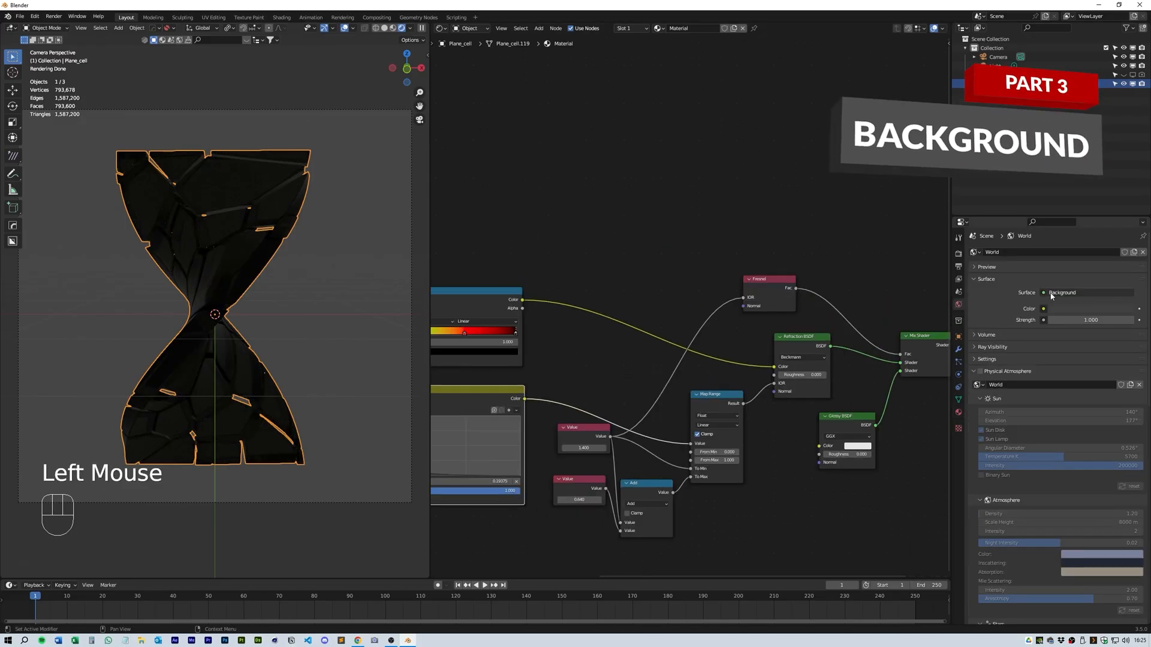
Step: Light the world with the environment texture christmas_photo_studio_05_4k.exr at a strength of 50
{"action": "left_click", "coordinate": [1073, 309]}
{"action": "left_click", "coordinate": [1095, 322]}
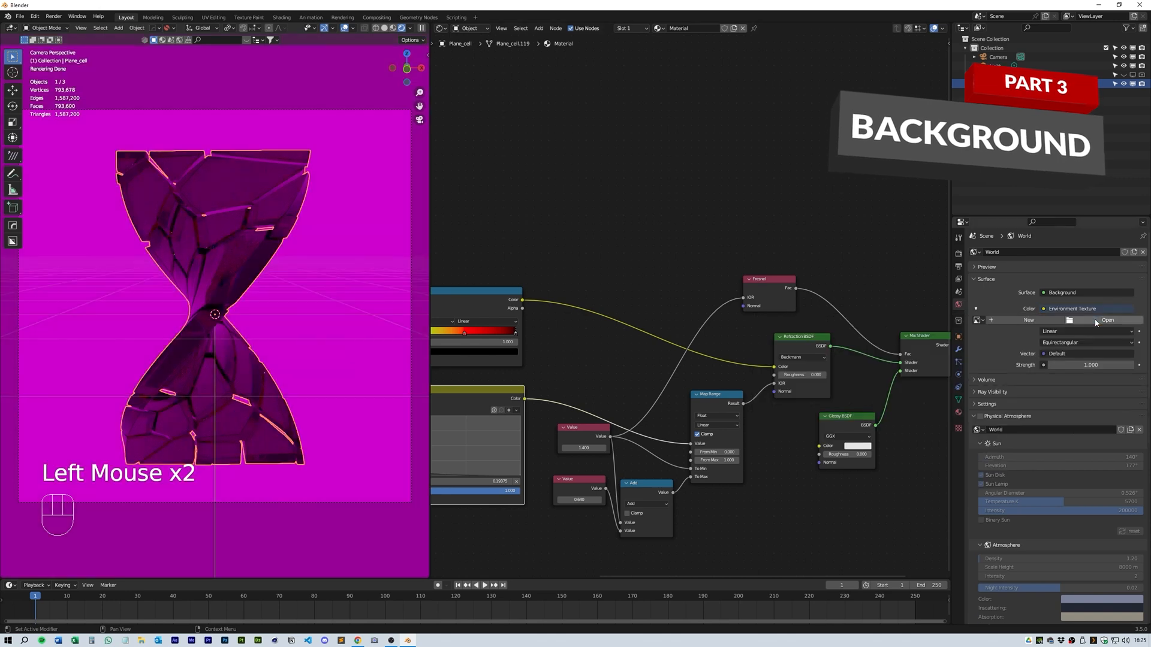
{"action": "left_click", "coordinate": [1096, 321]}
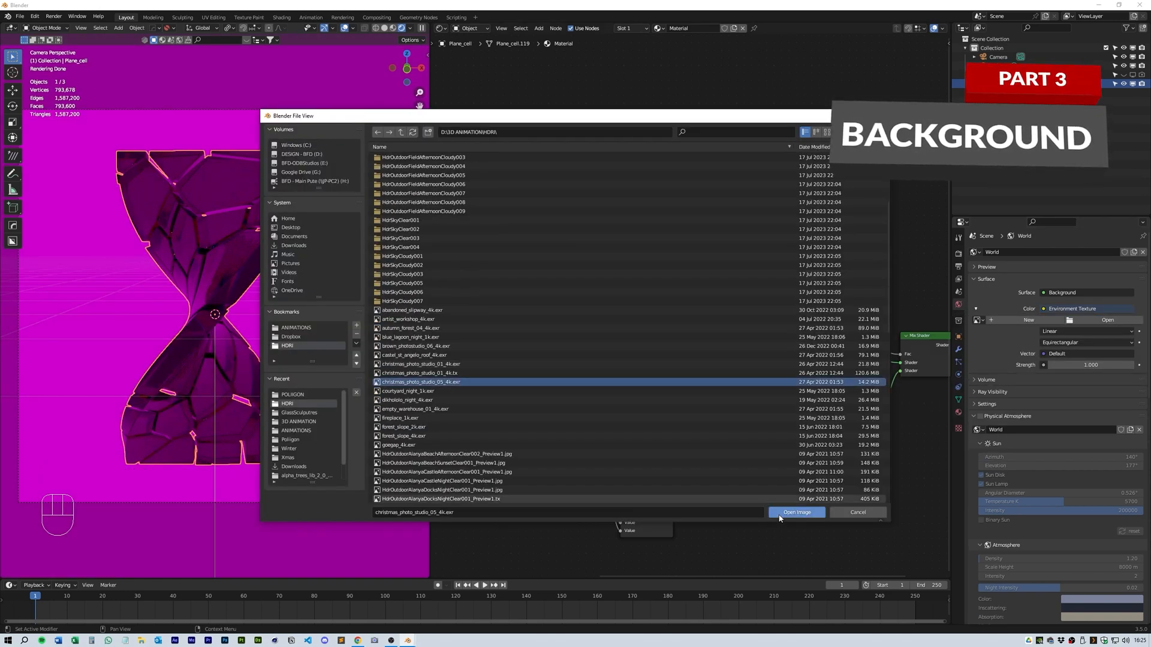
{"action": "left_click", "coordinate": [797, 513]}
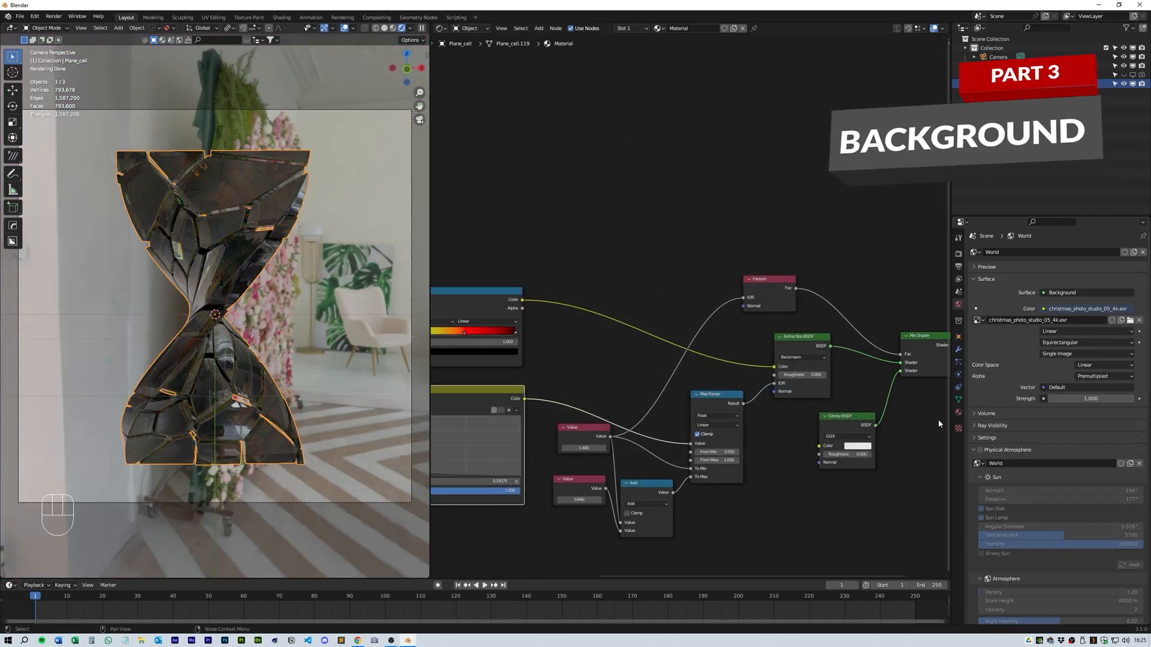
{"action": "left_click", "coordinate": [1090, 399]}
{"action": "type", "text": "10"}
{"action": "key", "text": "Return"}
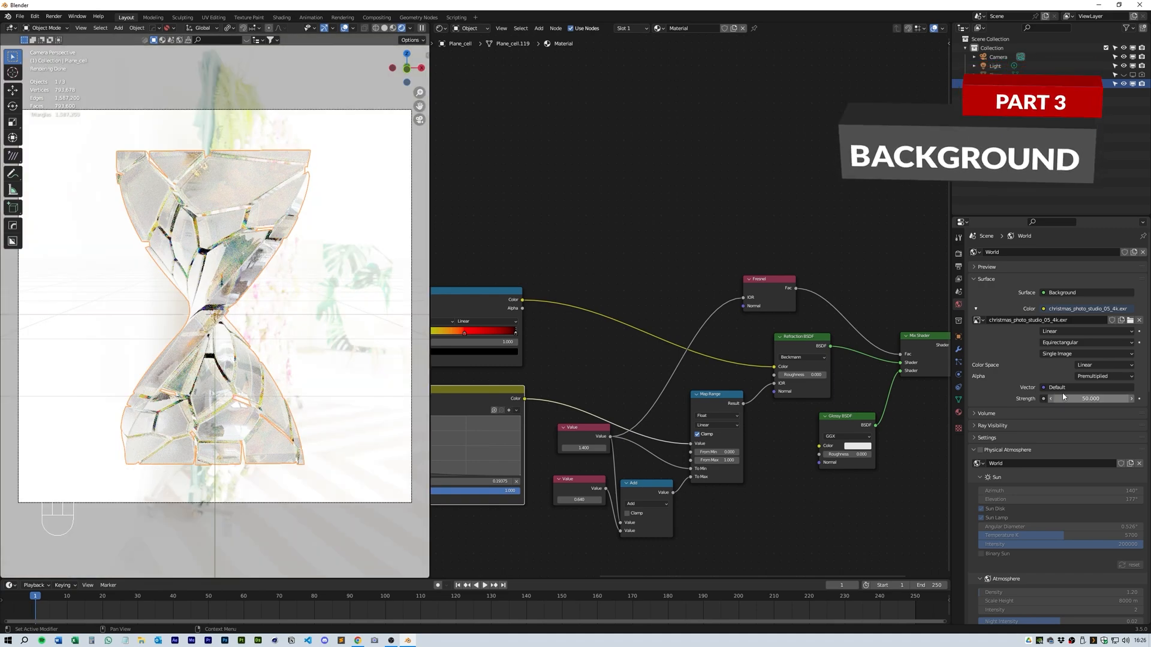
Step: Enable the transparent film background in the render settings
{"action": "left_click", "coordinate": [957, 266]}
{"action": "left_click", "coordinate": [958, 254]}
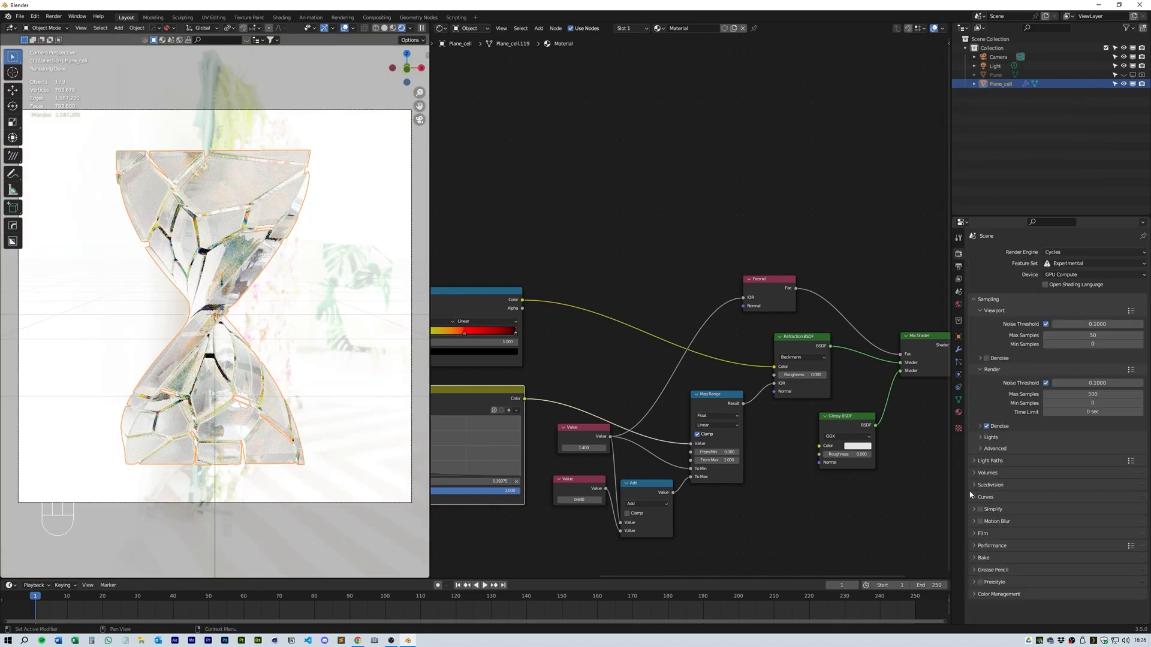
{"action": "left_click", "coordinate": [982, 532]}
{"action": "scroll", "coordinate": [980, 531], "scroll_direction": "down", "scroll_amount": 3}
{"action": "left_click", "coordinate": [986, 532]}
Step: Pull the RGB Curves' middle point closer to the curve's start to sharpen the falloff
{"action": "middle_click_drag", "start_coordinate": [773, 491], "coordinate": [918, 474]}
{"action": "left_click_drag", "start_coordinate": [561, 449], "coordinate": [549, 451]}
{"action": "left_click_drag", "start_coordinate": [549, 451], "coordinate": [534, 445]}
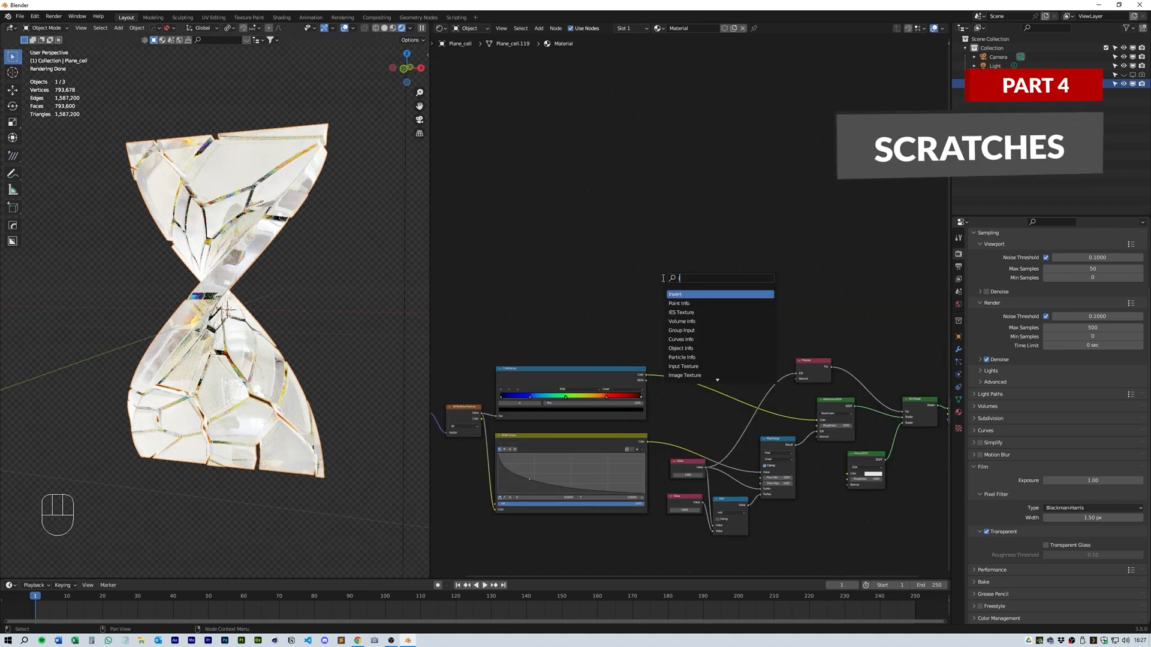
Step: Add an Image Texture with Mapping and Texture Coordinate nodes above the ColorRamp and space the three nodes out
{"action": "type", "text": "image"}
{"action": "key", "text": "Return"}
{"action": "left_click", "coordinate": [679, 279]}
{"action": "key", "text": "ctrl+t"}
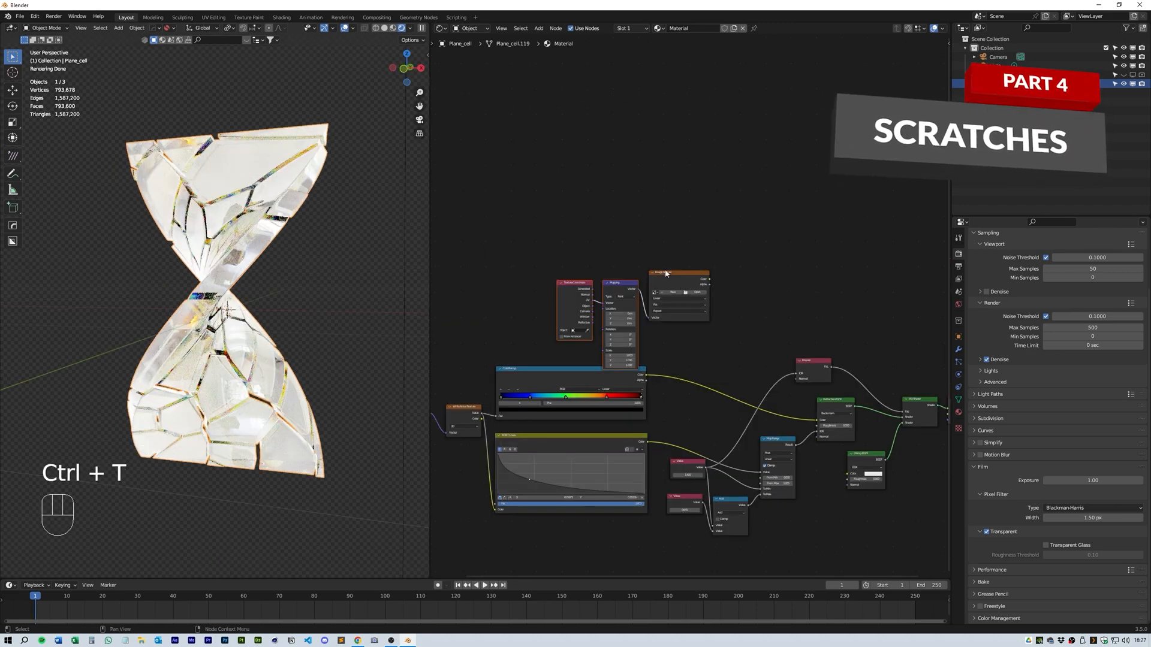
{"action": "left_click_drag", "start_coordinate": [592, 306], "coordinate": [543, 270]}
{"action": "left_click_drag", "start_coordinate": [613, 286], "coordinate": [589, 264]}
{"action": "left_click_drag", "start_coordinate": [695, 275], "coordinate": [671, 276]}
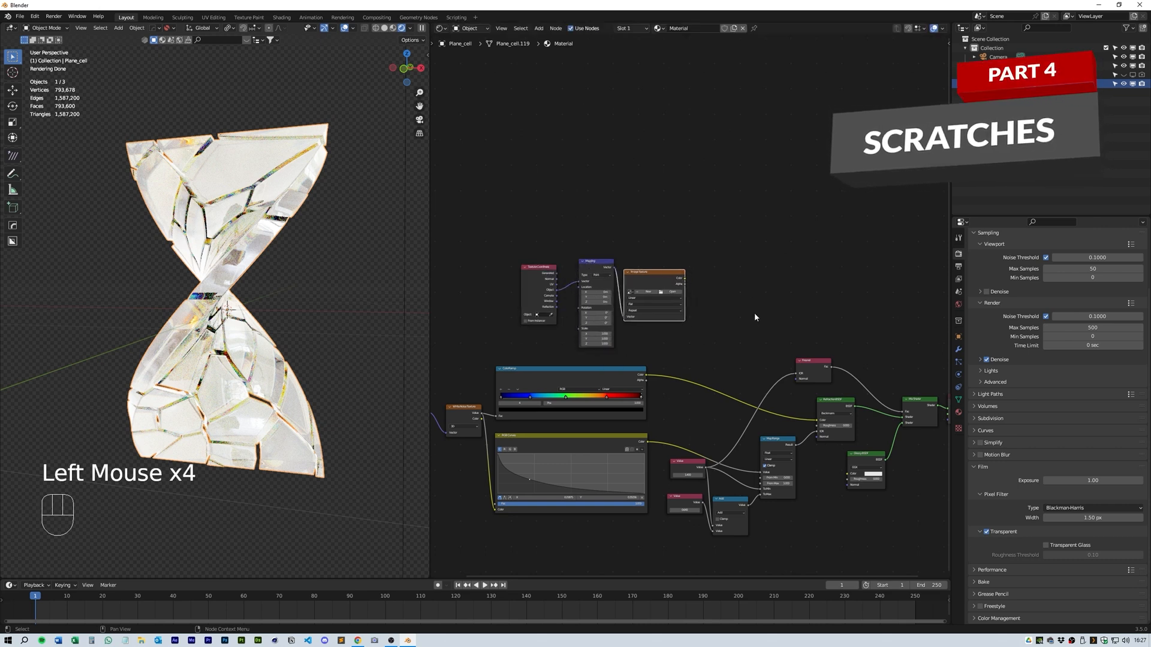
Step: Add a ColorRamp after the Image Texture and connect its colour to the Refraction BSDF's Roughness
{"action": "key", "text": "shift+a"}
{"action": "left_click", "coordinate": [756, 314]}
{"action": "type", "text": "color ramp"}
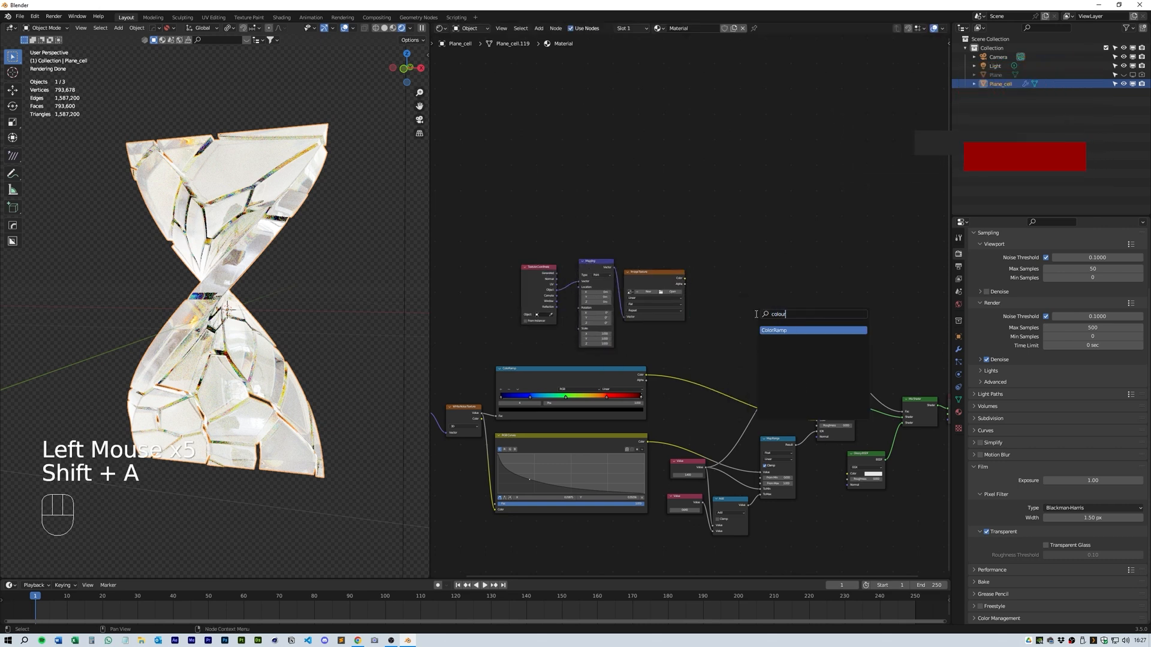
{"action": "key", "text": "Return"}
{"action": "left_click", "coordinate": [697, 286]}
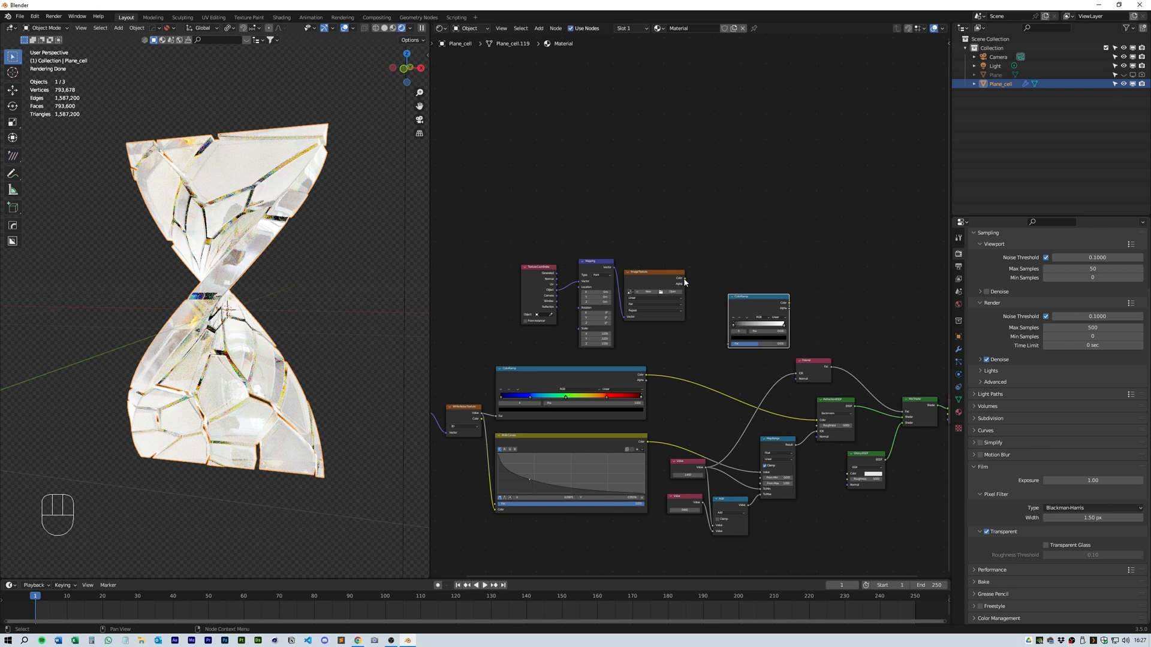
{"action": "left_click_drag", "start_coordinate": [763, 299], "coordinate": [738, 304]}
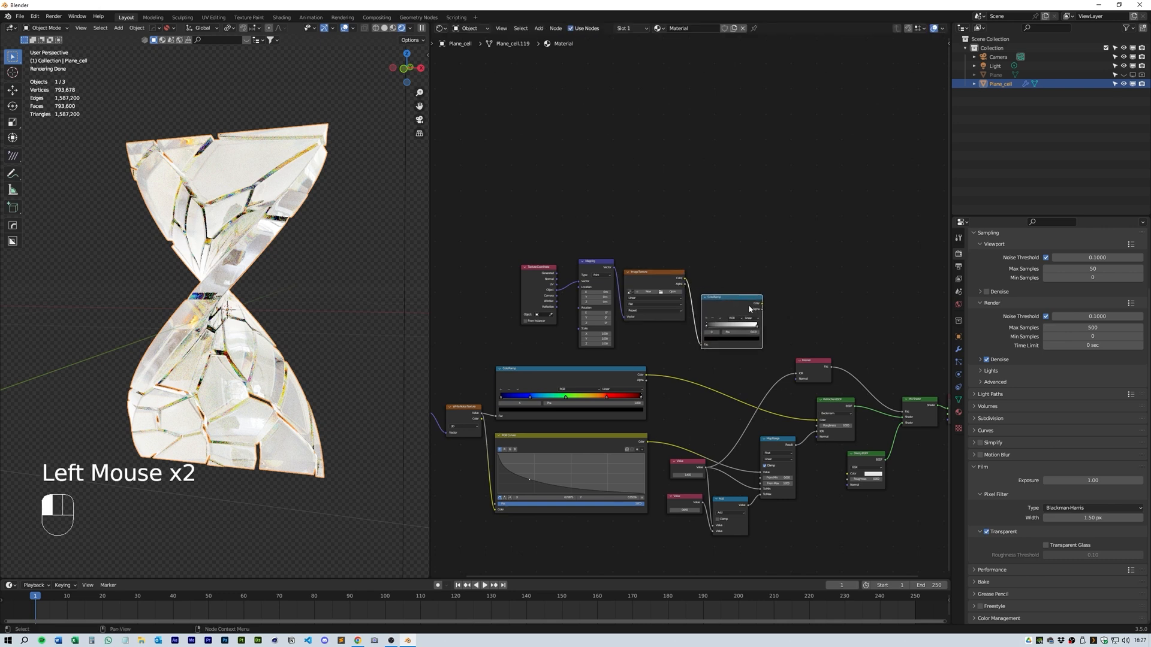
{"action": "left_click_drag", "start_coordinate": [817, 429], "coordinate": [819, 431]}
Step: Gather the new ColorRamp's stops close together near its start, with white before black
{"action": "left_click_drag", "start_coordinate": [756, 330], "coordinate": [705, 331]}
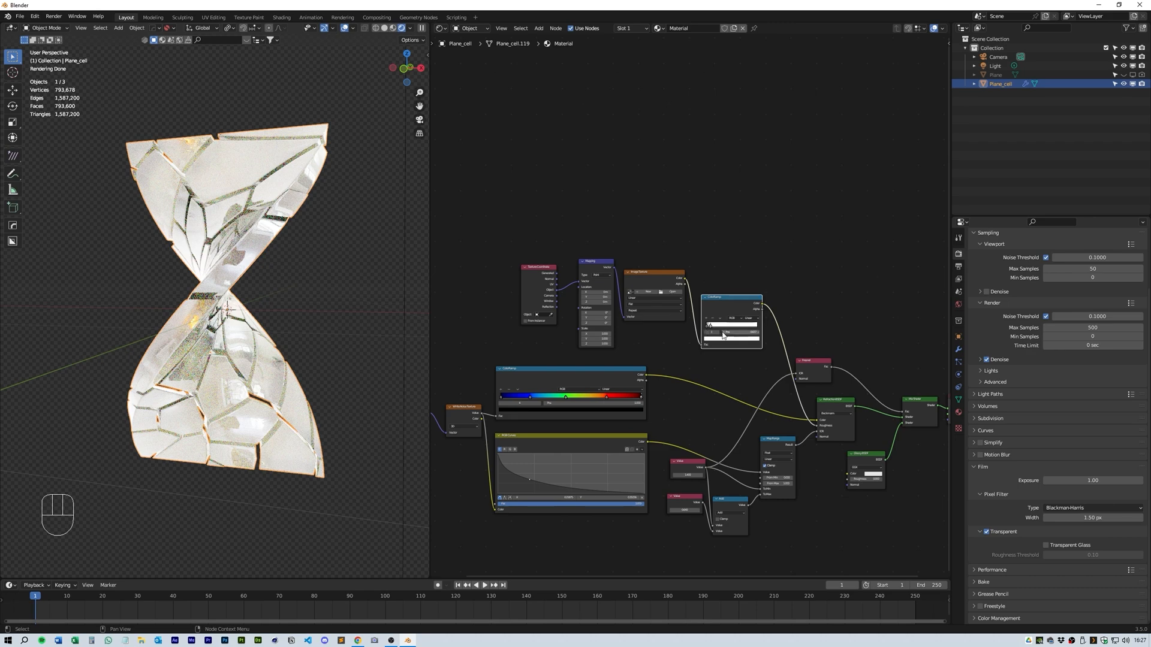
{"action": "left_click", "coordinate": [707, 328]}
{"action": "left_click", "coordinate": [709, 328]}
{"action": "left_click", "coordinate": [710, 329]}
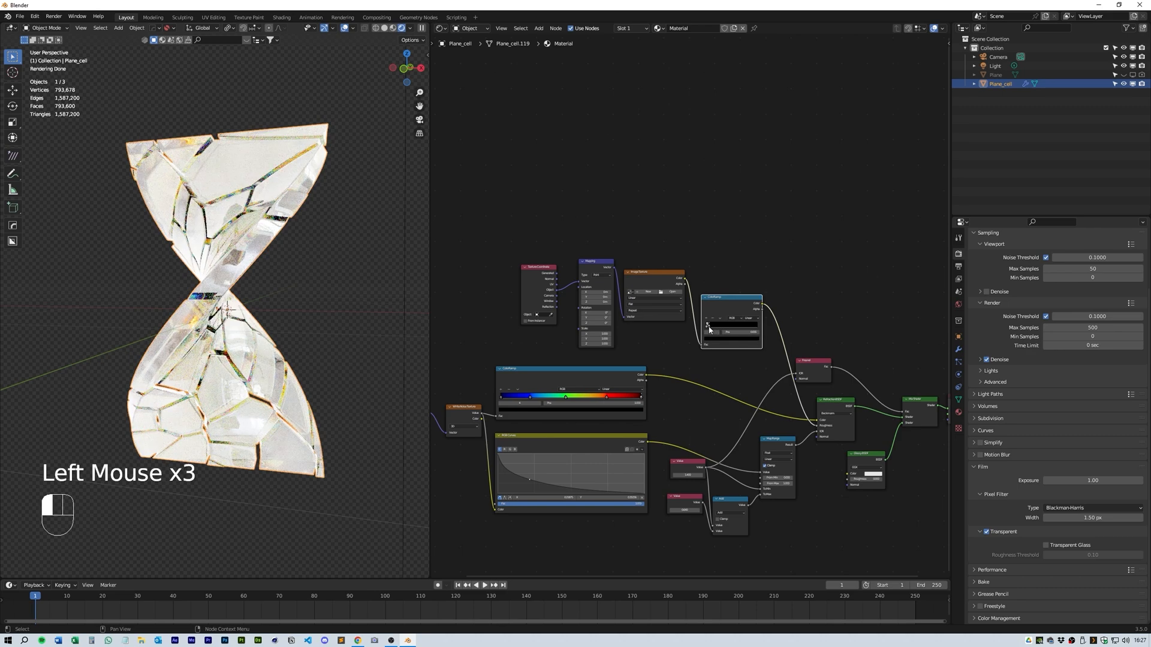
{"action": "left_click_drag", "start_coordinate": [709, 329], "coordinate": [712, 329]}
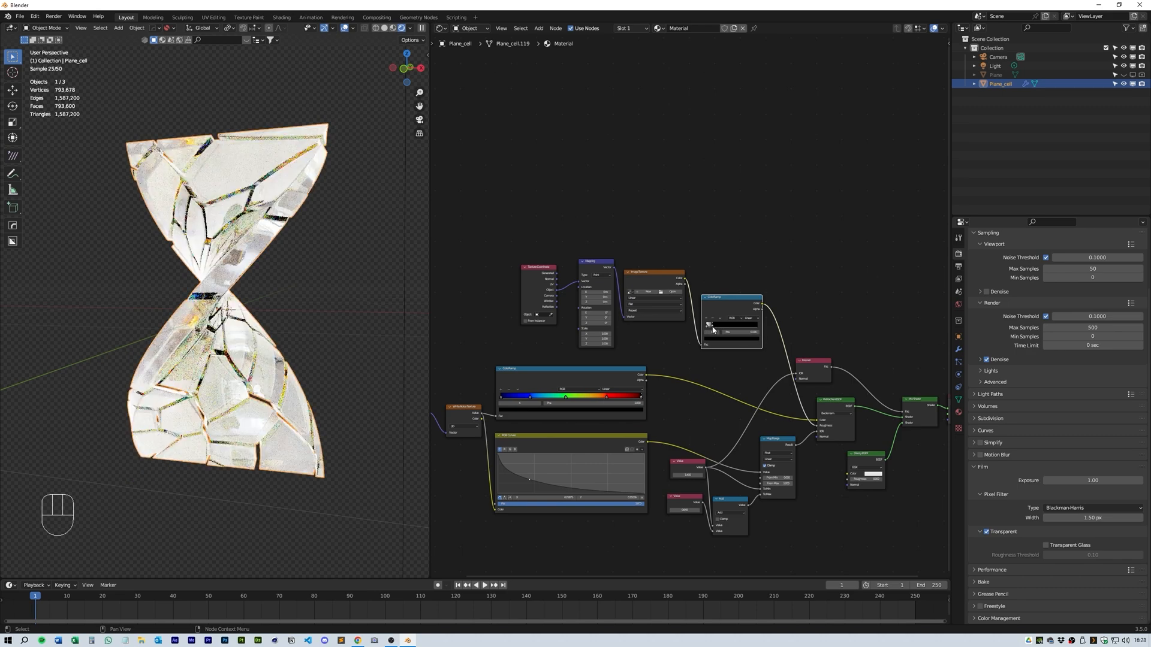
Step: Set the maximum transparent light bounces to 25 and enable Transparent Glass for the film
{"action": "left_click", "coordinate": [957, 305]}
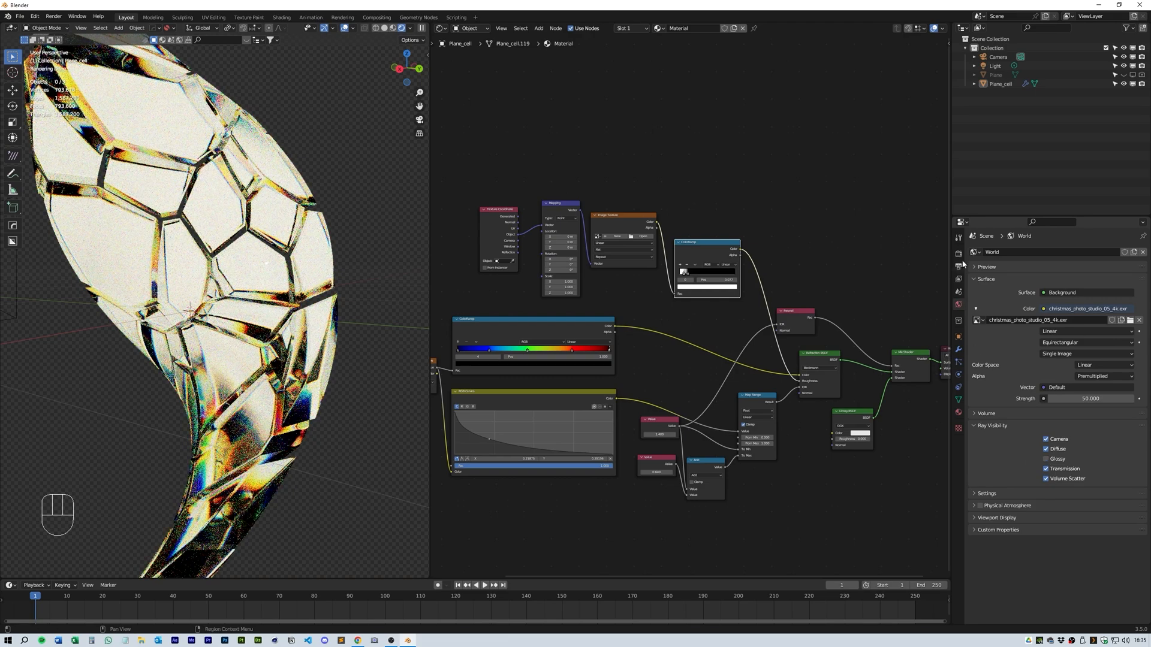
{"action": "left_click", "coordinate": [959, 266]}
{"action": "scroll", "coordinate": [1078, 389], "scroll_direction": "down", "scroll_amount": 4}
{"action": "left_click", "coordinate": [1091, 464]}
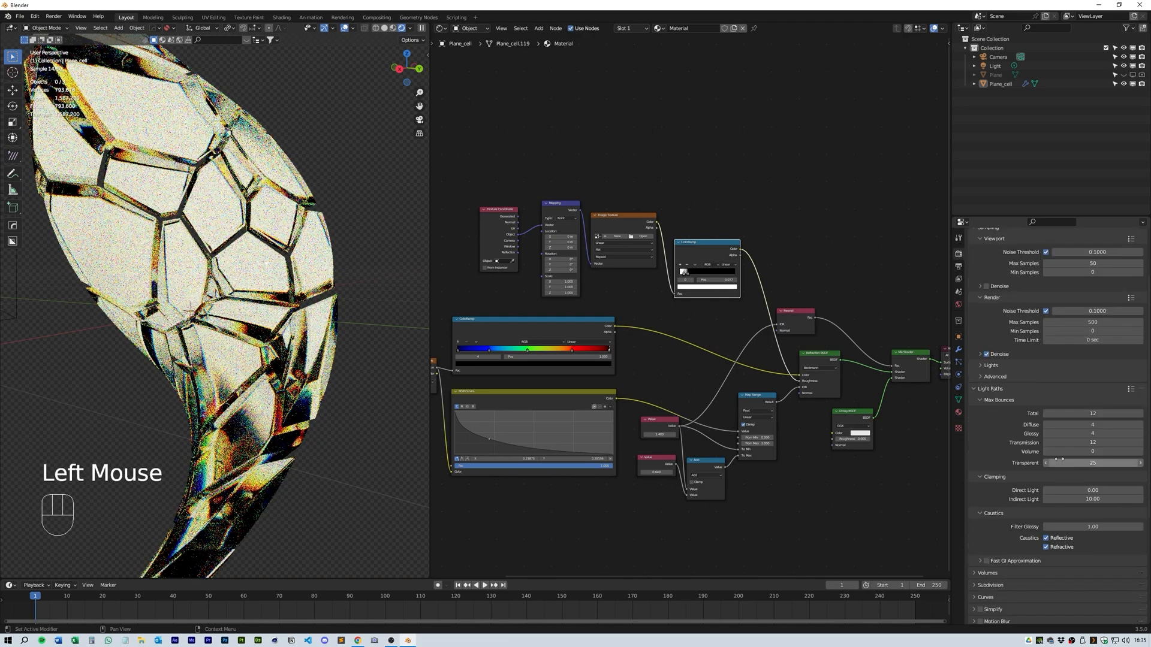
{"action": "scroll", "coordinate": [1091, 463], "scroll_direction": "down", "scroll_amount": 5}
{"action": "left_click", "coordinate": [1045, 545]}
{"action": "middle_click_drag", "start_coordinate": [308, 441], "coordinate": [344, 347]}
{"action": "scroll", "coordinate": [293, 351], "scroll_direction": "up", "scroll_amount": 2}
{"action": "scroll", "coordinate": [293, 352], "scroll_direction": "down", "scroll_amount": 3}
{"action": "scroll", "coordinate": [339, 350], "scroll_direction": "up", "scroll_amount": 4}
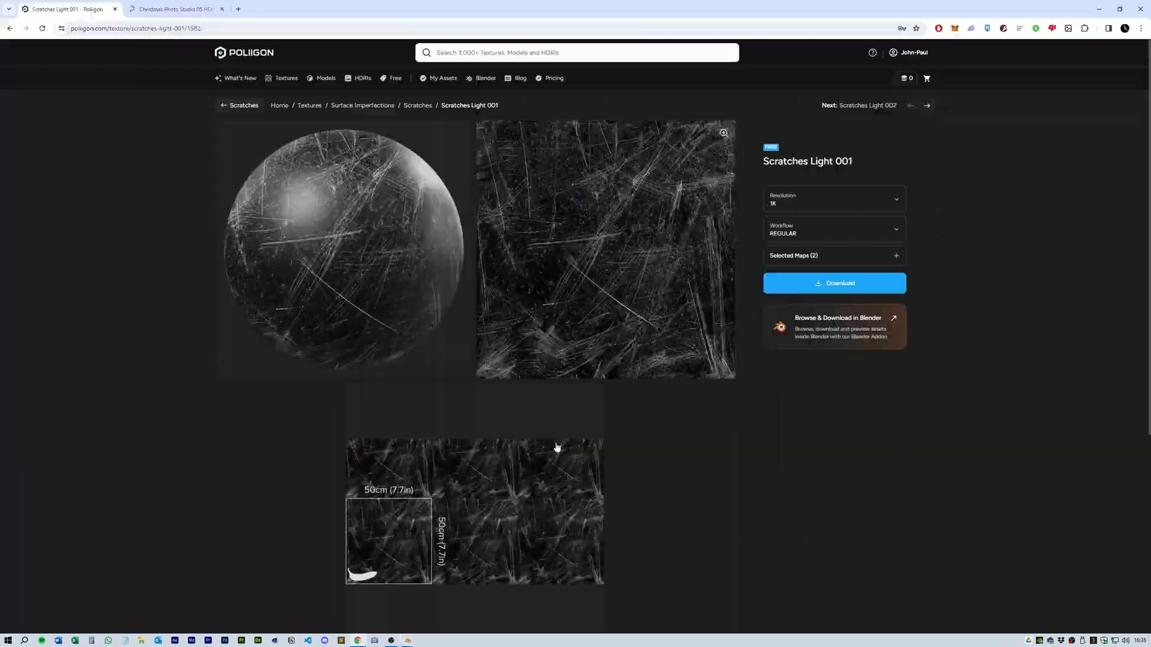
Step: Switch back to Blender and load the downloaded ScratchesLight001 overlay image into the Image Texture node
{"action": "left_click", "coordinate": [406, 641]}
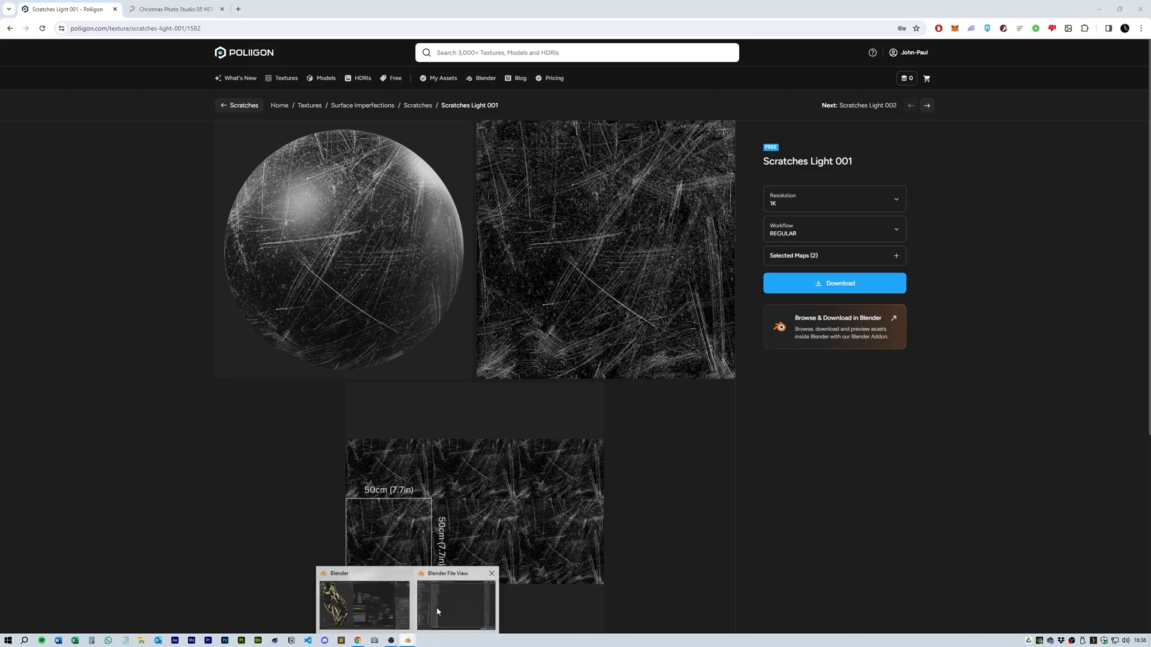
{"action": "left_click", "coordinate": [375, 609]}
{"action": "double_click", "coordinate": [455, 247]}
{"action": "left_click", "coordinate": [476, 168]}
{"action": "left_click", "coordinate": [781, 513]}
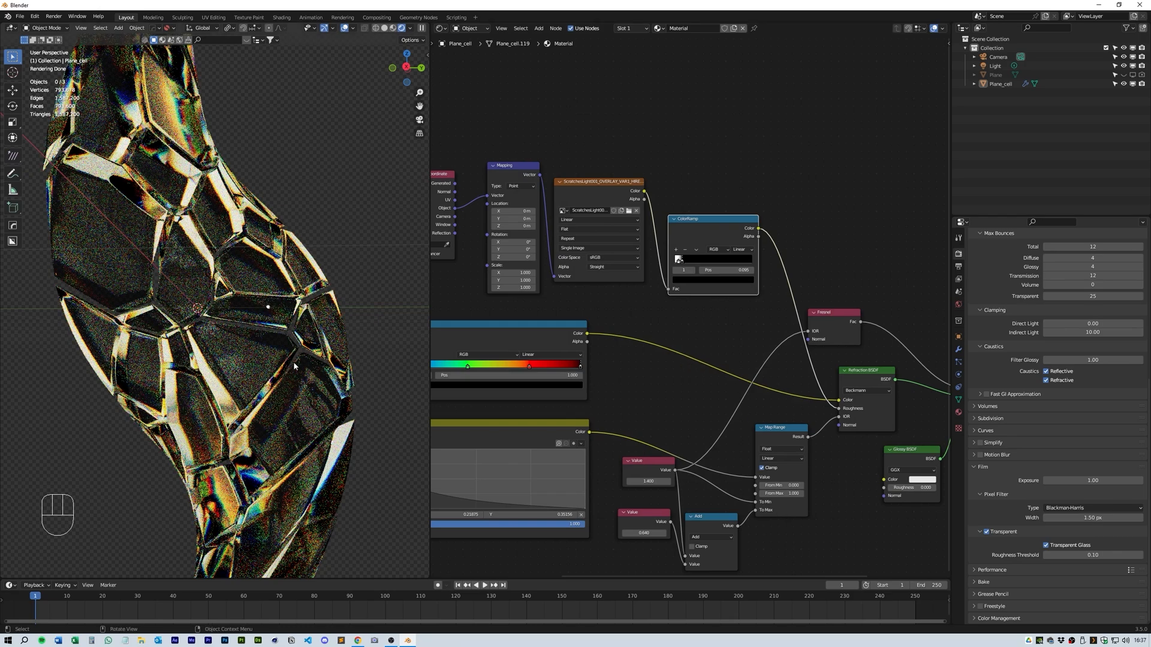
Step: Slide the scratches ColorRamp's stops past the middle, with the white stop at about 0.6, while viewing the glass up close
{"action": "middle_click_drag", "start_coordinate": [294, 366], "coordinate": [328, 356]}
{"action": "scroll", "coordinate": [333, 358], "scroll_direction": "up", "scroll_amount": 3}
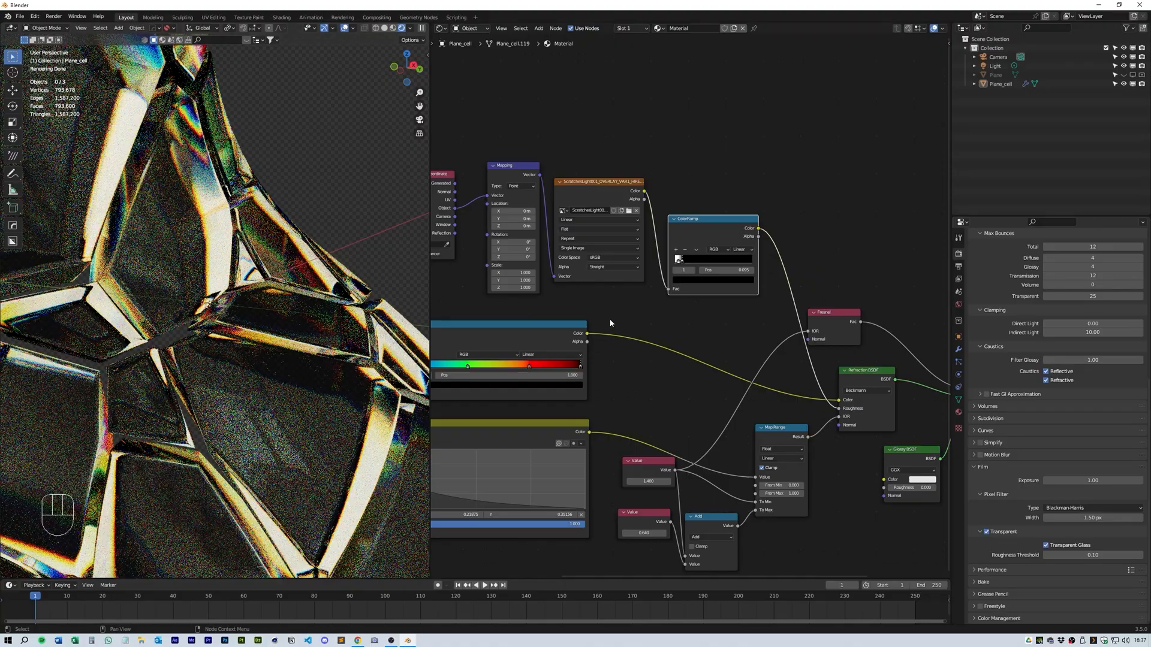
{"action": "left_click_drag", "start_coordinate": [687, 263], "coordinate": [727, 265]}
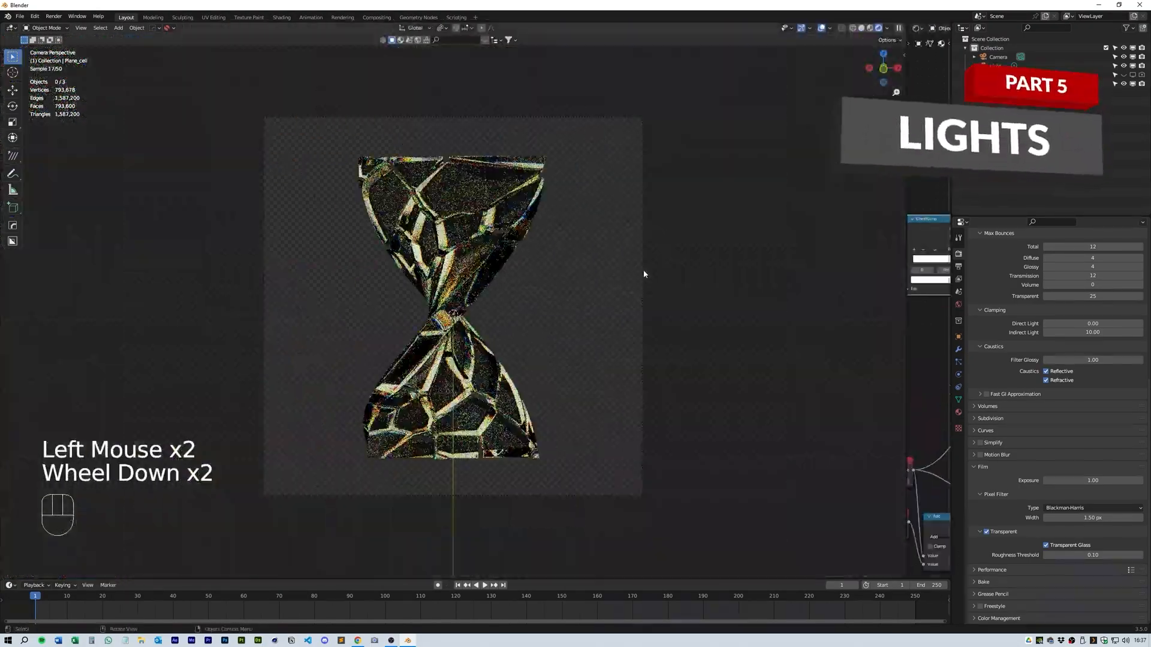
Step: Add a 1500 W spot light above the panel and narrow its beam
{"action": "key", "text": "shift+a"}
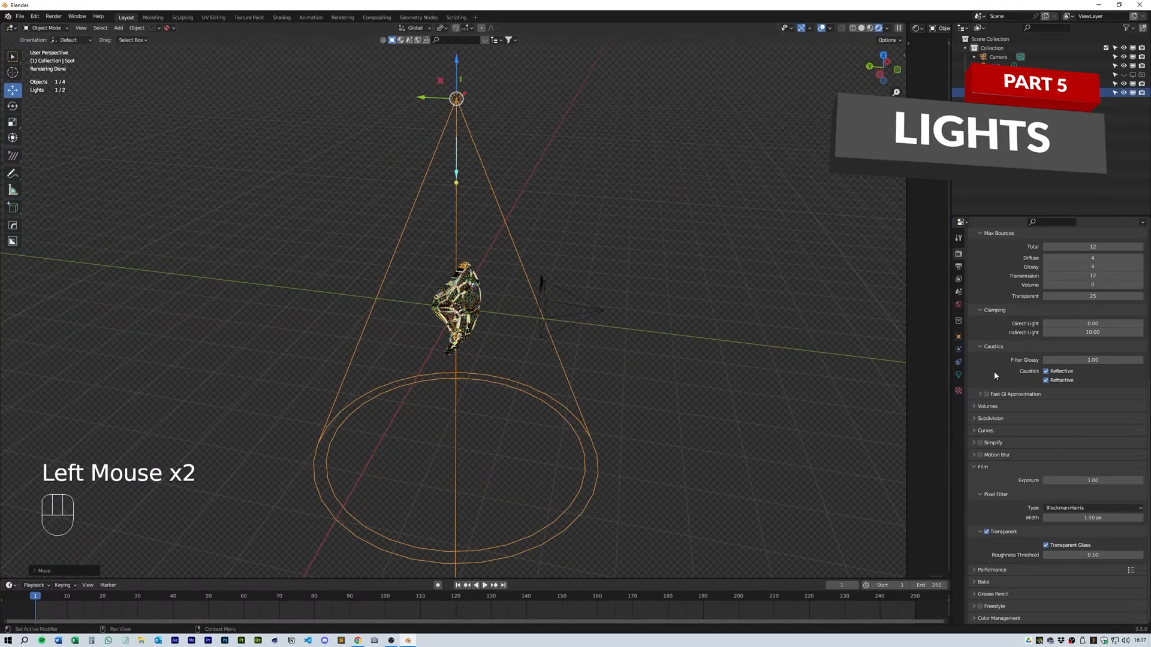
{"action": "left_click", "coordinate": [958, 374]}
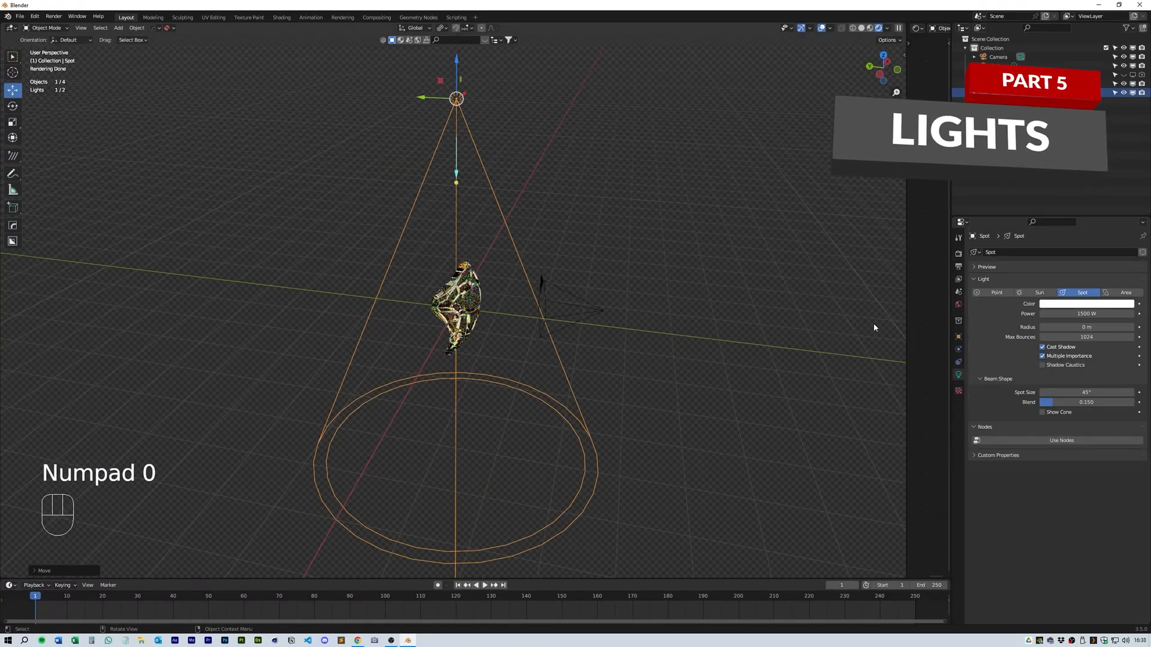
{"action": "left_click_drag", "start_coordinate": [1093, 391], "coordinate": [1067, 390]}
Step: Place further spot lights below and on both sides of the panel, aimed at it
{"action": "key", "text": "shift+d"}
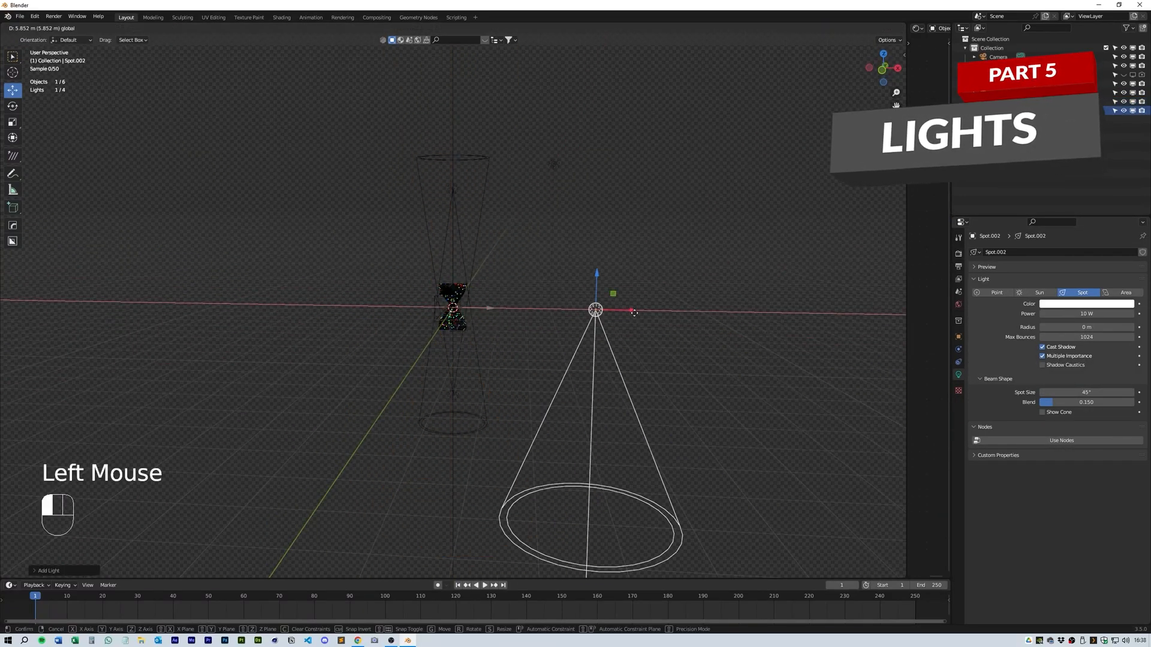
{"action": "key", "text": "r"}
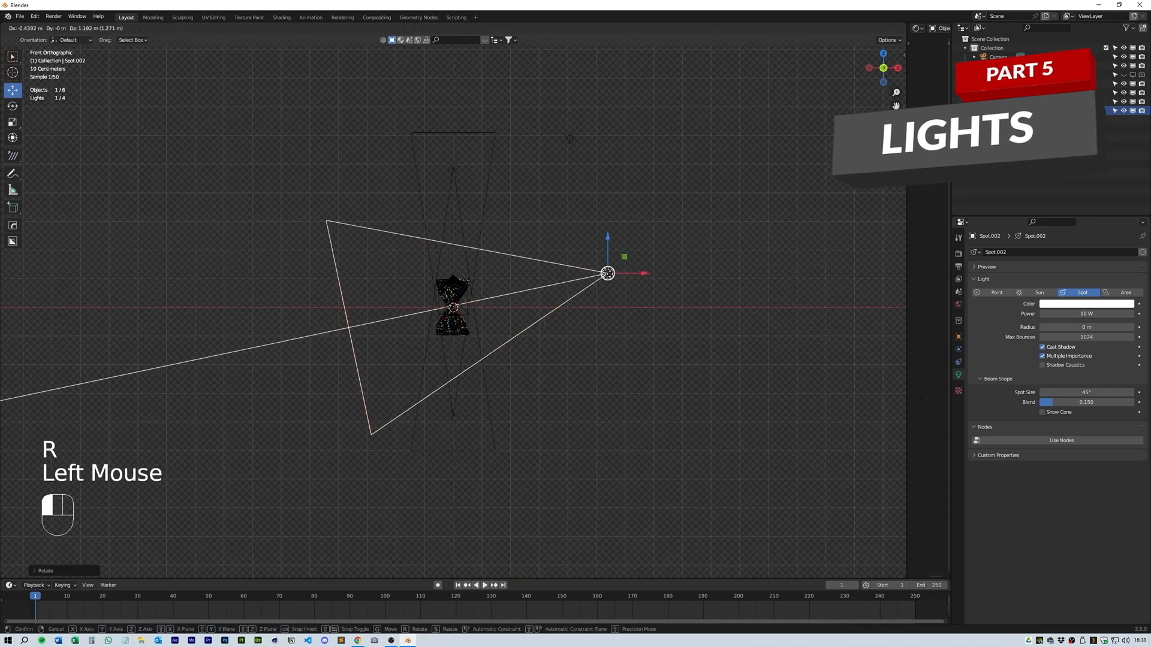
{"action": "key", "text": "shift+d"}
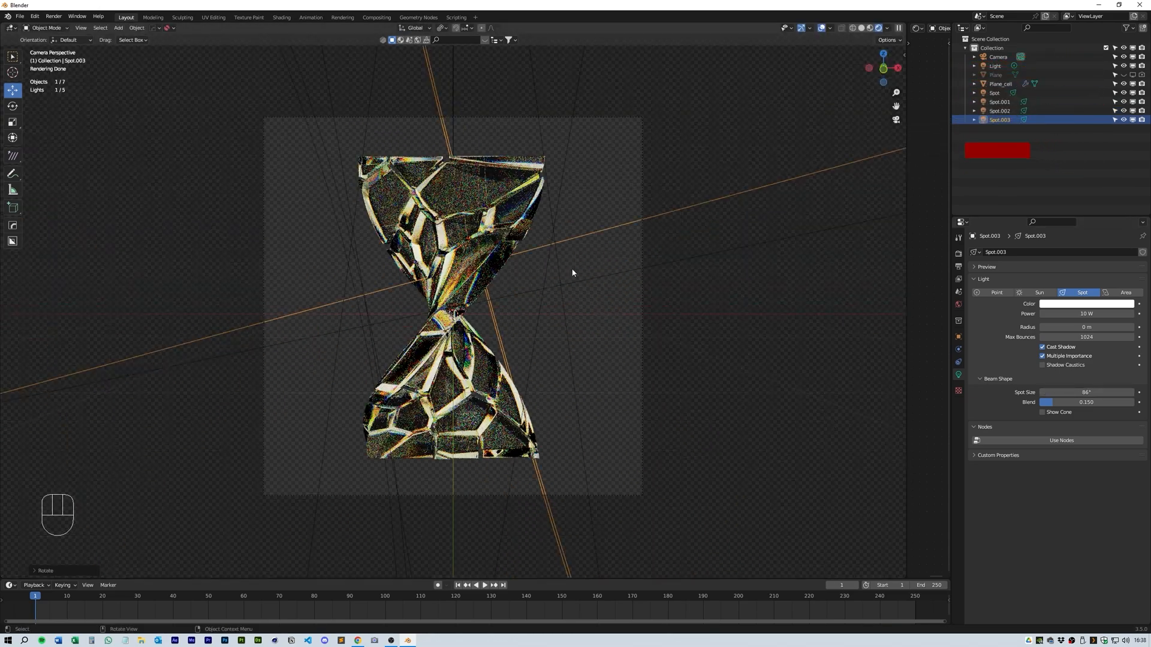
Step: Render the current frame as a still image and close the render window
{"action": "left_click", "coordinate": [54, 17]}
{"action": "left_click", "coordinate": [66, 26]}
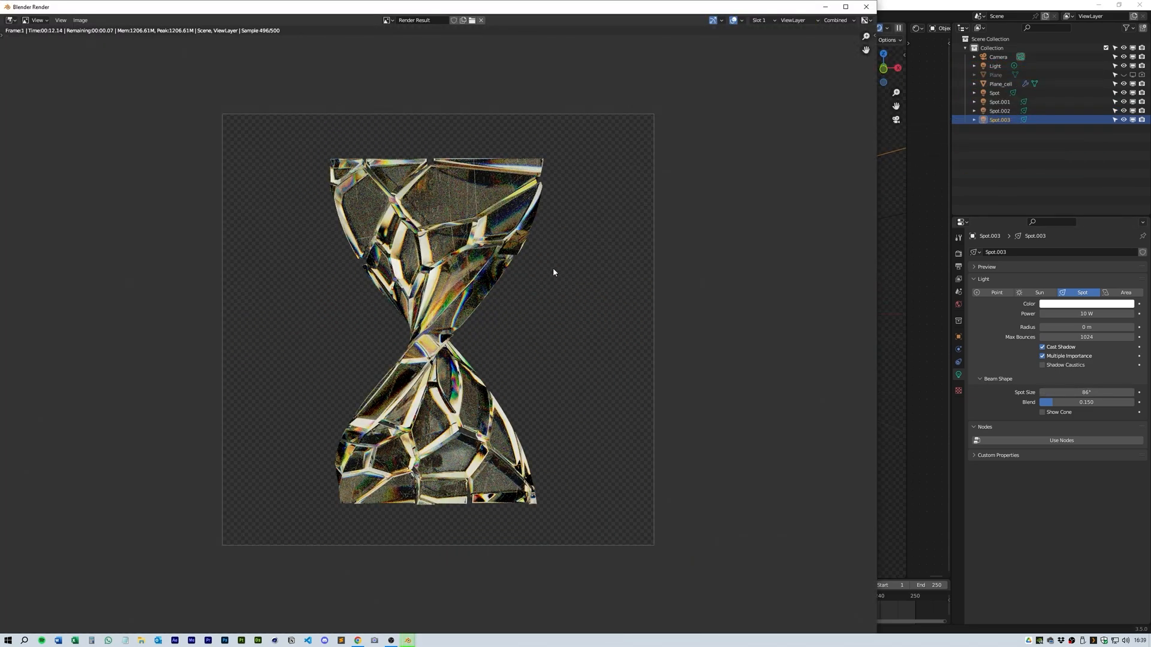
{"action": "left_click", "coordinate": [866, 7]}
Step: Enable compositing nodes in the Compositing workspace and space the Render Layers and Composite nodes apart
{"action": "left_click", "coordinate": [376, 17]}
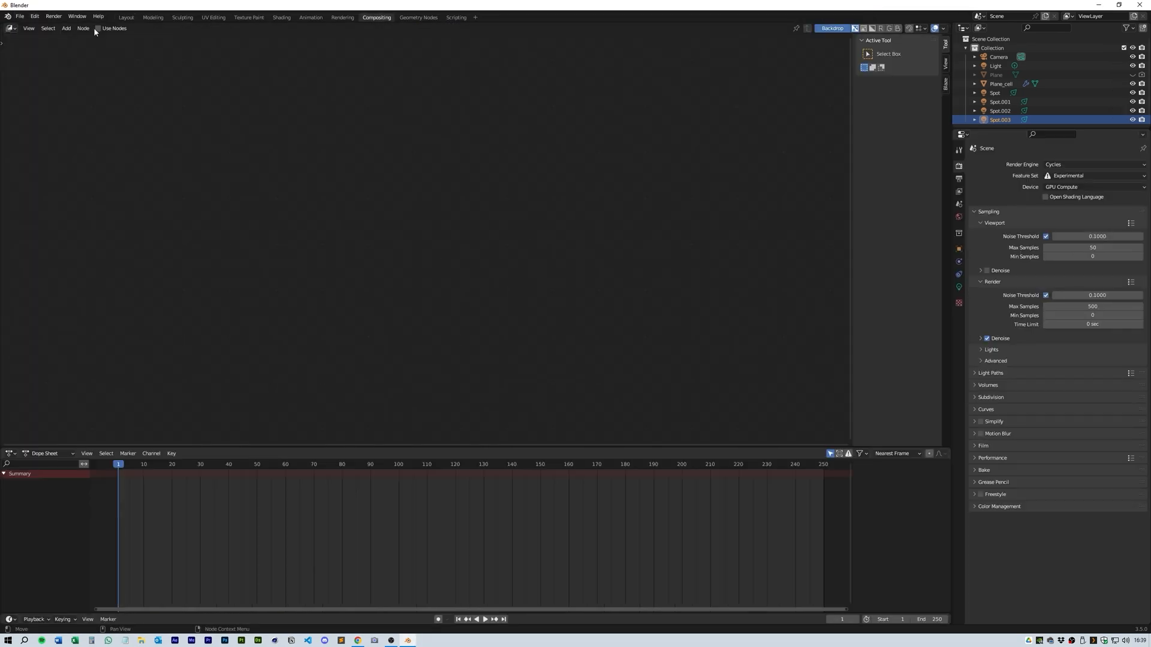
{"action": "left_click", "coordinate": [98, 28]}
{"action": "scroll", "coordinate": [315, 153], "scroll_direction": "up", "scroll_amount": 4}
{"action": "left_click_drag", "start_coordinate": [444, 240], "coordinate": [252, 239]}
{"action": "left_click_drag", "start_coordinate": [503, 219], "coordinate": [580, 205]}
Step: Add a Viewer node below the Composite node and feed it the rendered image through a reroute
{"action": "key", "text": "shift+a"}
{"action": "mouse_move", "coordinate": [441, 315]}
{"action": "left_click", "coordinate": [527, 350]}
{"action": "left_click", "coordinate": [583, 282]}
{"action": "key", "text": "ctrl+z"}
{"action": "mouse_move", "coordinate": [498, 208]}
{"action": "right_mouse_down", "text": "ctrl"}
{"action": "mouse_move", "coordinate": [500, 237]}
{"action": "mouse_move", "coordinate": [503, 215]}
{"action": "right_mouse_up", "text": "ctrl"}
{"action": "left_click_drag", "start_coordinate": [501, 221], "coordinate": [564, 282]}
{"action": "middle_click_drag", "start_coordinate": [491, 286], "coordinate": [522, 302]}
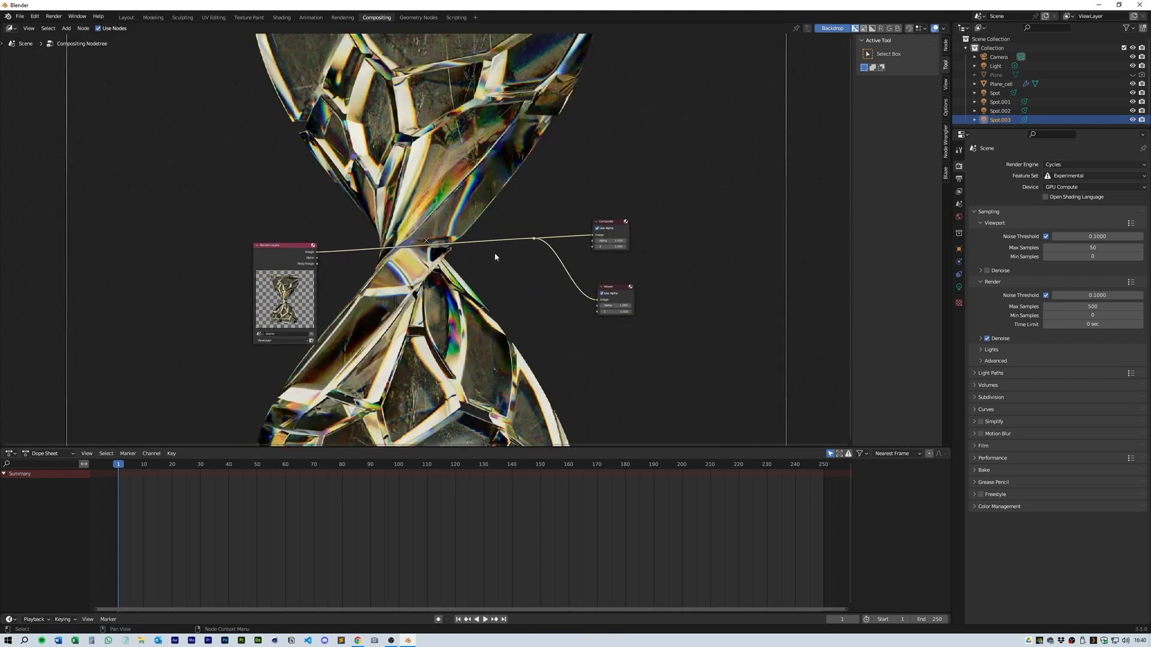
Step: Insert a Glare node followed by a Lens Distortion node between the Render Layers node and the reroute
{"action": "scroll", "coordinate": [452, 302], "scroll_direction": "up", "scroll_amount": 1}
{"action": "key", "text": "shift+a"}
{"action": "type", "text": "g"}
{"action": "left_click", "coordinate": [458, 291]}
{"action": "left_click", "coordinate": [372, 313]}
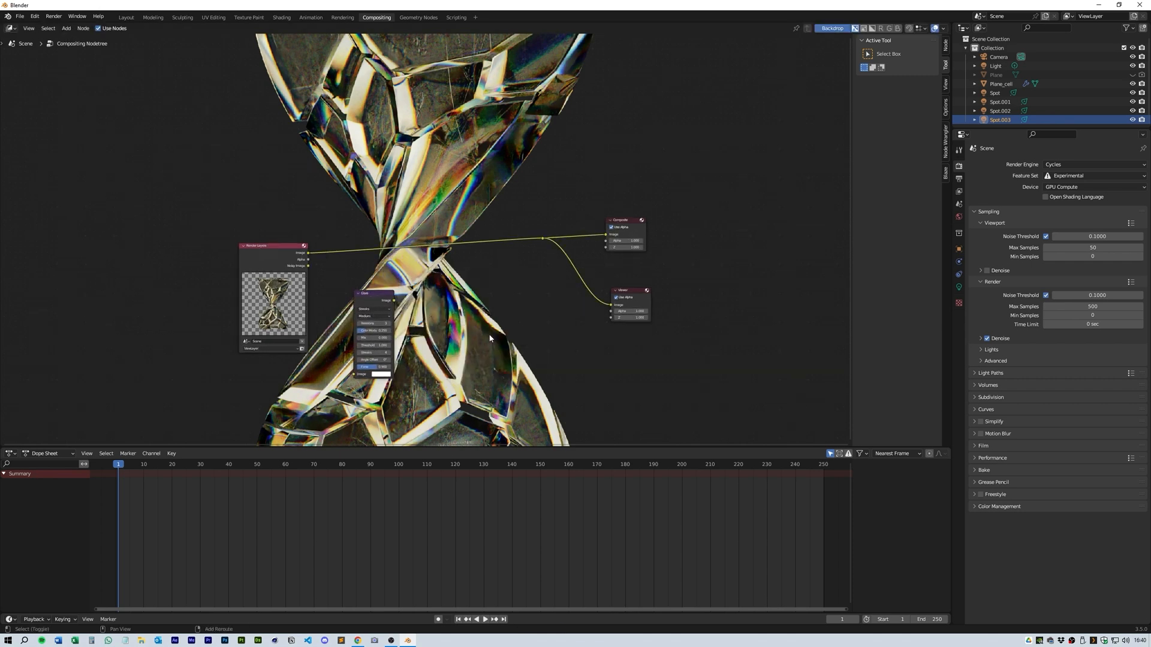
{"action": "key", "text": "shift+a"}
{"action": "left_click", "coordinate": [483, 335]}
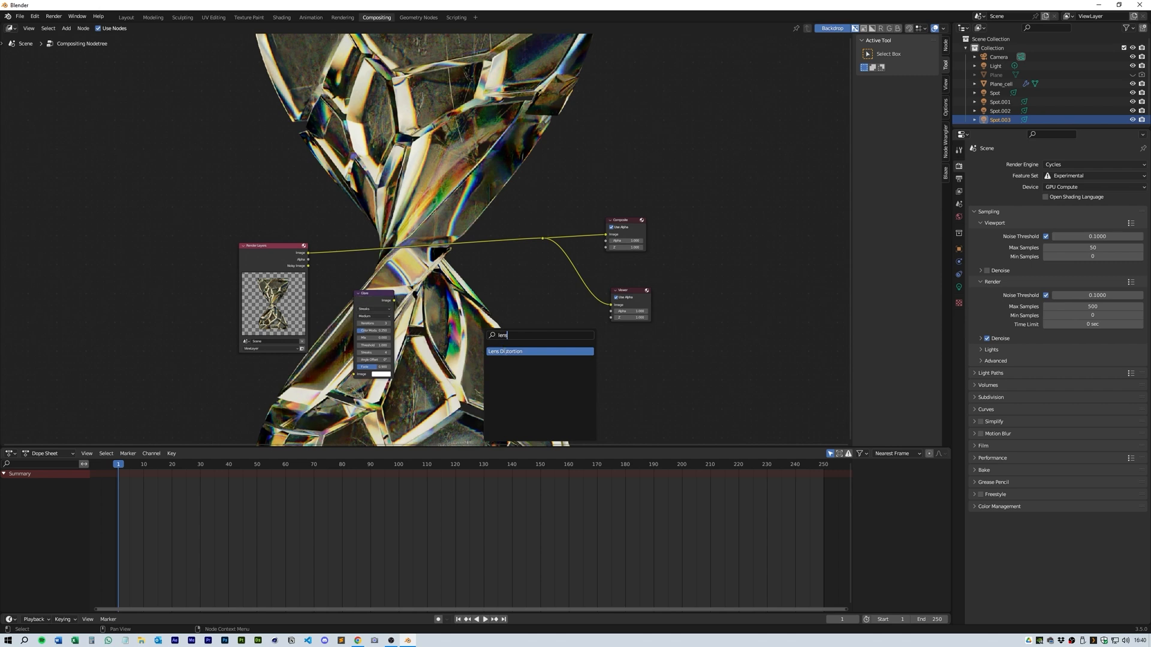
{"action": "left_click", "coordinate": [505, 352]}
{"action": "left_click_drag", "start_coordinate": [360, 301], "coordinate": [355, 248]}
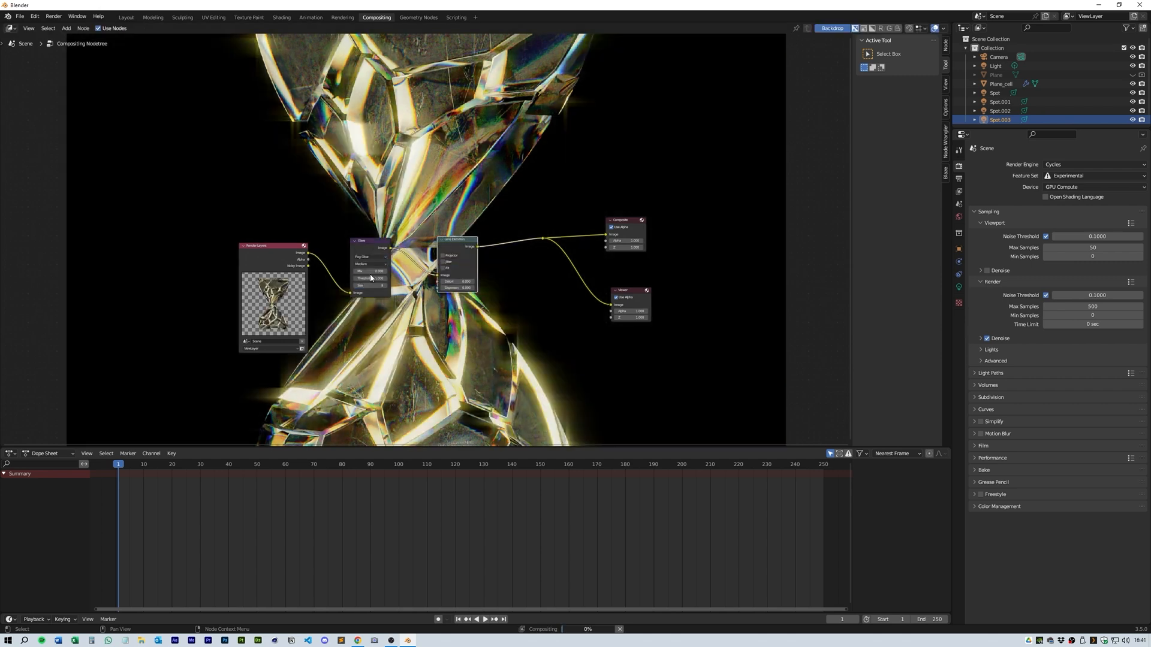
Step: Set the Glare node to Fog Glow with High quality
{"action": "left_click", "coordinate": [371, 264]}
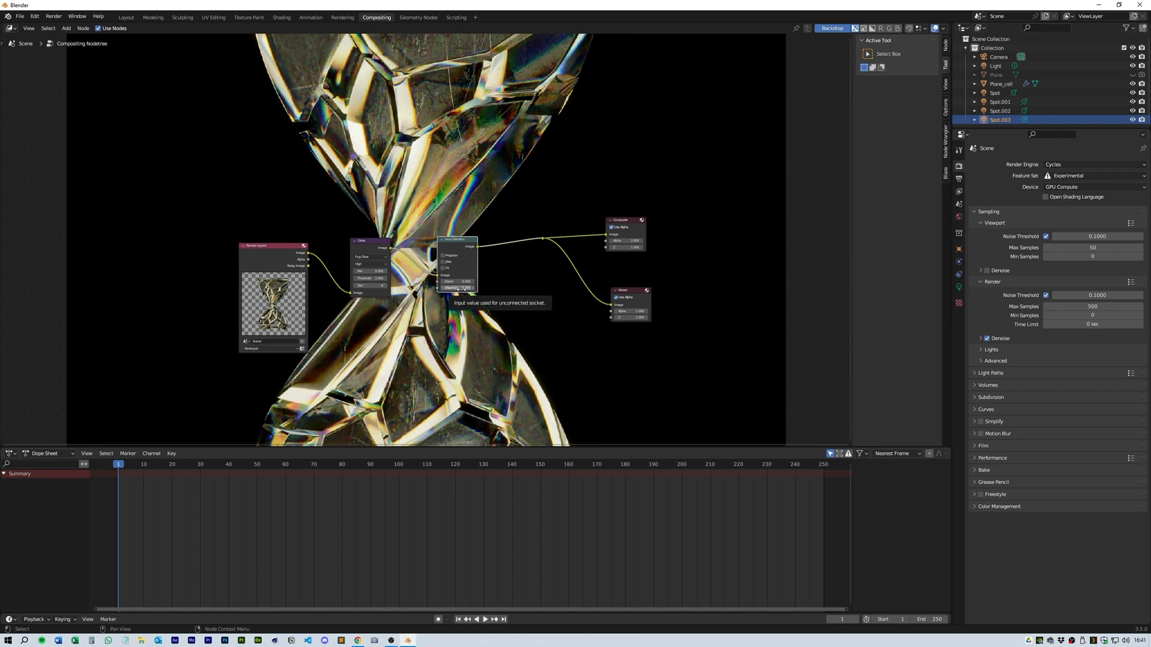
{"action": "key", "text": "ctrl+v"}
{"action": "key", "text": "v"}
{"action": "key", "text": "v"}
{"action": "key", "text": "v"}
{"action": "key", "text": "v"}
{"action": "left_click", "coordinate": [525, 220]}
{"action": "scroll", "coordinate": [419, 133], "scroll_direction": "up", "scroll_amount": 1}
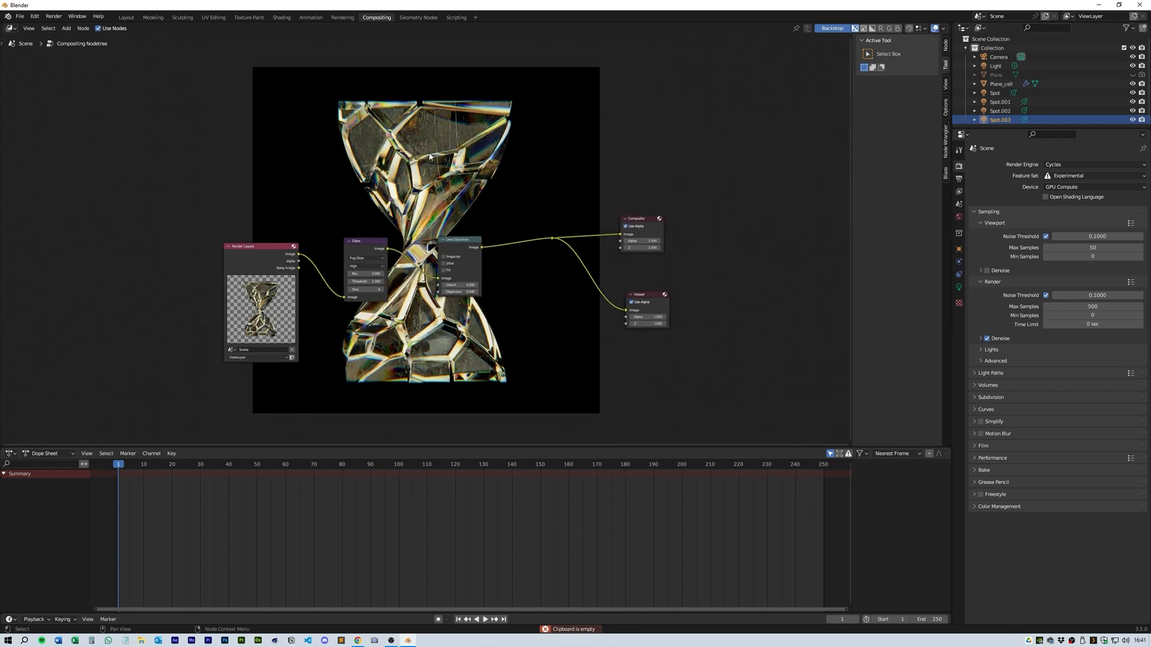
Step: Return to the Layout workspace and check that glossy rays are excluded from the world's ray visibility
{"action": "left_click", "coordinate": [126, 17]}
{"action": "left_click", "coordinate": [958, 304]}
{"action": "left_click", "coordinate": [1046, 459]}
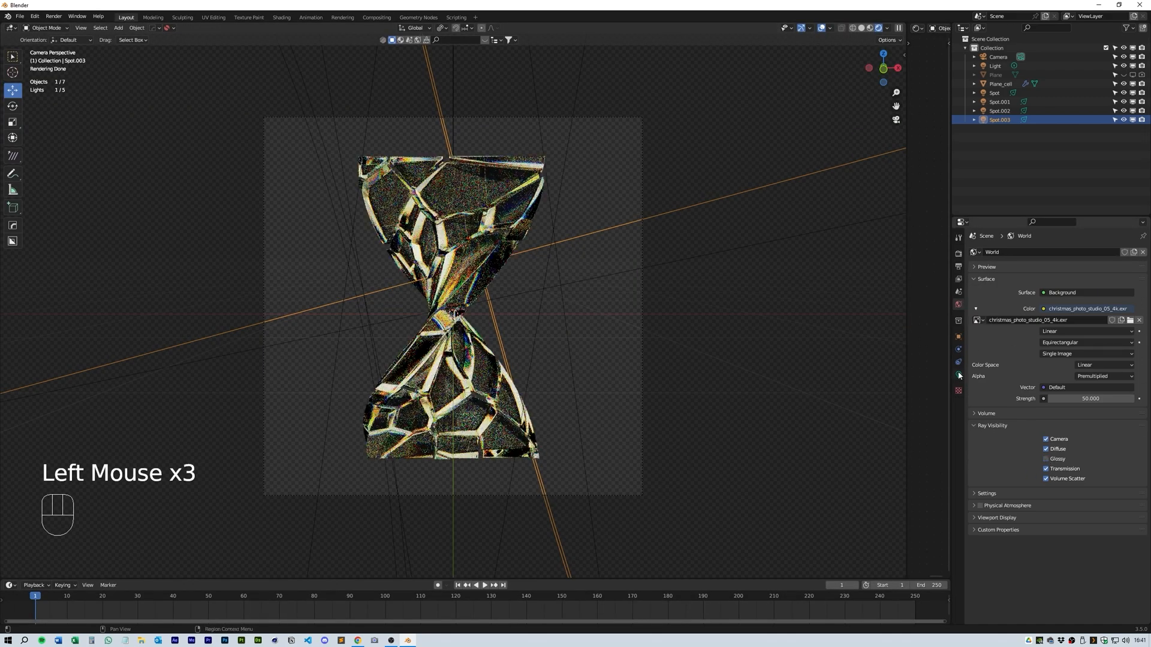
{"action": "left_click", "coordinate": [958, 266]}
{"action": "left_click", "coordinate": [959, 253]}
Step: Select the fractured panel and widen the shader editor beside the viewport
{"action": "left_click", "coordinate": [464, 336]}
{"action": "left_click_drag", "start_coordinate": [907, 334], "coordinate": [468, 354]}
{"action": "middle_click_drag", "start_coordinate": [656, 383], "coordinate": [785, 362]}
{"action": "scroll", "coordinate": [606, 353], "scroll_direction": "up", "scroll_amount": 1}
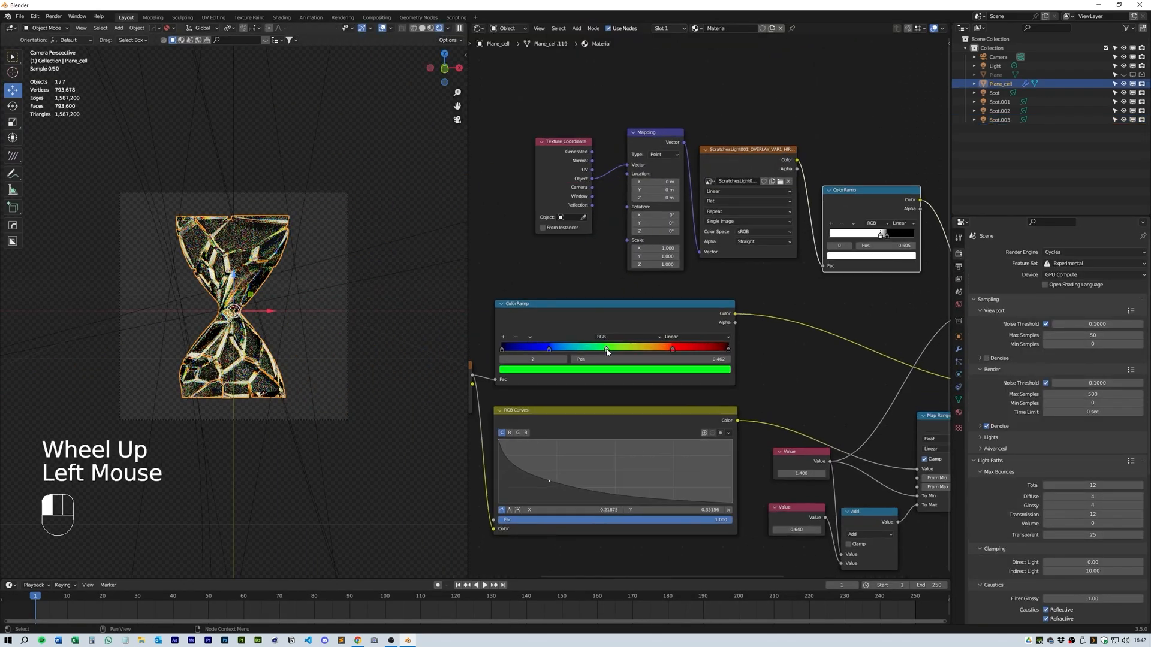
{"action": "scroll", "coordinate": [274, 336], "scroll_direction": "up", "scroll_amount": 3}
Step: Set the rainbow ColorRamp's blue, green and red stops to positions 0.25, 0.5 and 0.75
{"action": "left_click", "coordinate": [672, 351]}
{"action": "left_click", "coordinate": [558, 349]}
{"action": "left_click", "coordinate": [612, 359]}
{"action": "type", "text": ".25"}
{"action": "key", "text": "Return"}
{"action": "left_click", "coordinate": [614, 350]}
{"action": "left_click", "coordinate": [612, 358]}
{"action": "type", "text": ".5"}
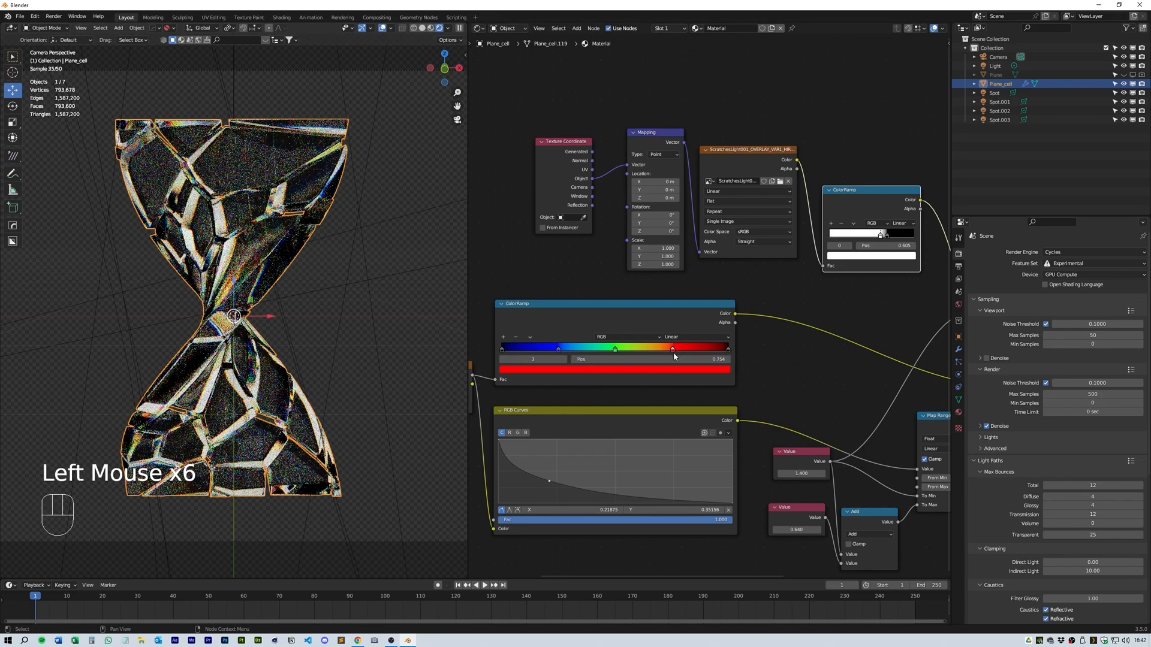
{"action": "key", "text": "KP_Decimal"}
{"action": "key", "text": "KP_7"}
{"action": "key", "text": "KP_5"}
{"action": "left_click", "coordinate": [555, 433]}
{"action": "type", "text": ".75"}
{"action": "left_click", "coordinate": [683, 421]}
Step: Enlarge the viewport and timeline, and open the fractured panel's object transform properties
{"action": "middle_click_drag", "start_coordinate": [686, 434], "coordinate": [851, 368]}
{"action": "scroll", "coordinate": [819, 376], "scroll_direction": "down", "scroll_amount": 1}
{"action": "middle_click_drag", "start_coordinate": [514, 394], "coordinate": [249, 352]}
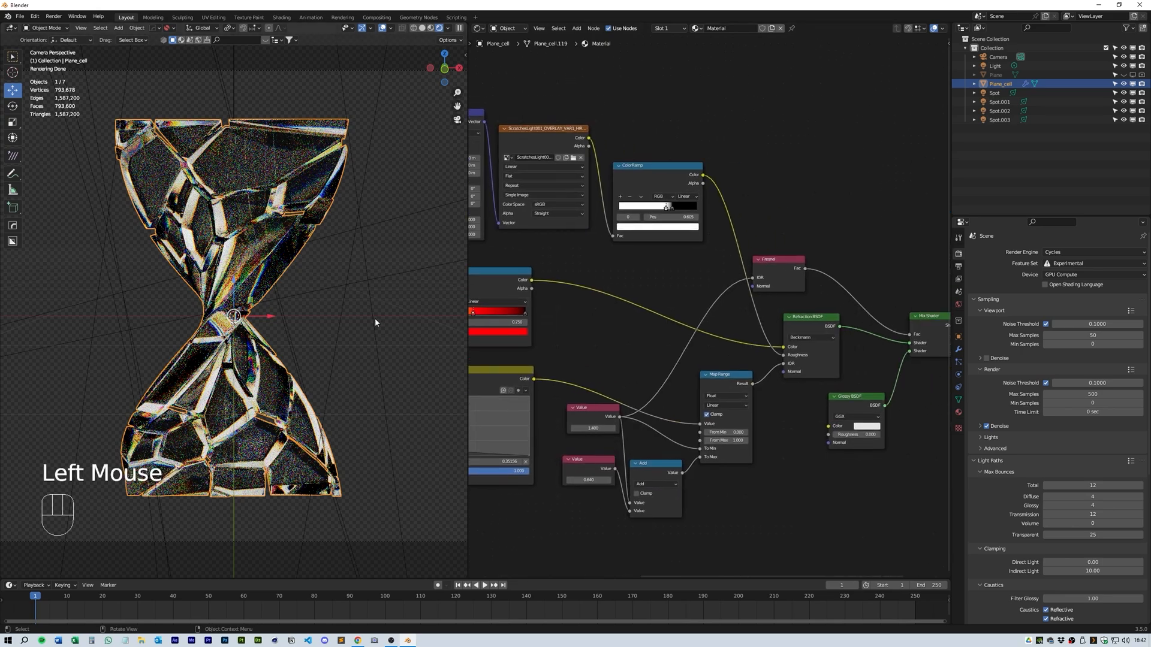
{"action": "left_click_drag", "start_coordinate": [468, 318], "coordinate": [938, 350]}
{"action": "scroll", "coordinate": [739, 354], "scroll_direction": "down", "scroll_amount": 3}
{"action": "left_click", "coordinate": [999, 85]}
{"action": "left_click_drag", "start_coordinate": [899, 579], "coordinate": [899, 468]}
{"action": "left_click", "coordinate": [958, 337]}
{"action": "left_click_drag", "start_coordinate": [1081, 328], "coordinate": [1096, 327]}
{"action": "key", "text": "ctrl+z"}
{"action": "mouse_move", "coordinate": [1081, 327]}
{"action": "left_mouse_down"}
{"action": "mouse_move", "coordinate": [1139, 328]}
{"action": "mouse_move", "coordinate": [1081, 328]}
{"action": "left_mouse_up"}
{"action": "key", "text": "ctrl+z"}
{"action": "key", "text": "ctrl+z"}
Step: Keyframe the panel's rotation at frame 1, and again at frame 250 with Z rotation set to 360°
{"action": "key", "text": "i"}
{"action": "left_click", "coordinate": [503, 474]}
{"action": "left_click", "coordinate": [1081, 328]}
{"action": "type", "text": "360"}
{"action": "key", "text": "Return"}
{"action": "key", "text": "i"}
Step: Play the rotation animation, switch the viewport to solid shading for a smoother preview, and stop playback
{"action": "left_click", "coordinate": [484, 474]}
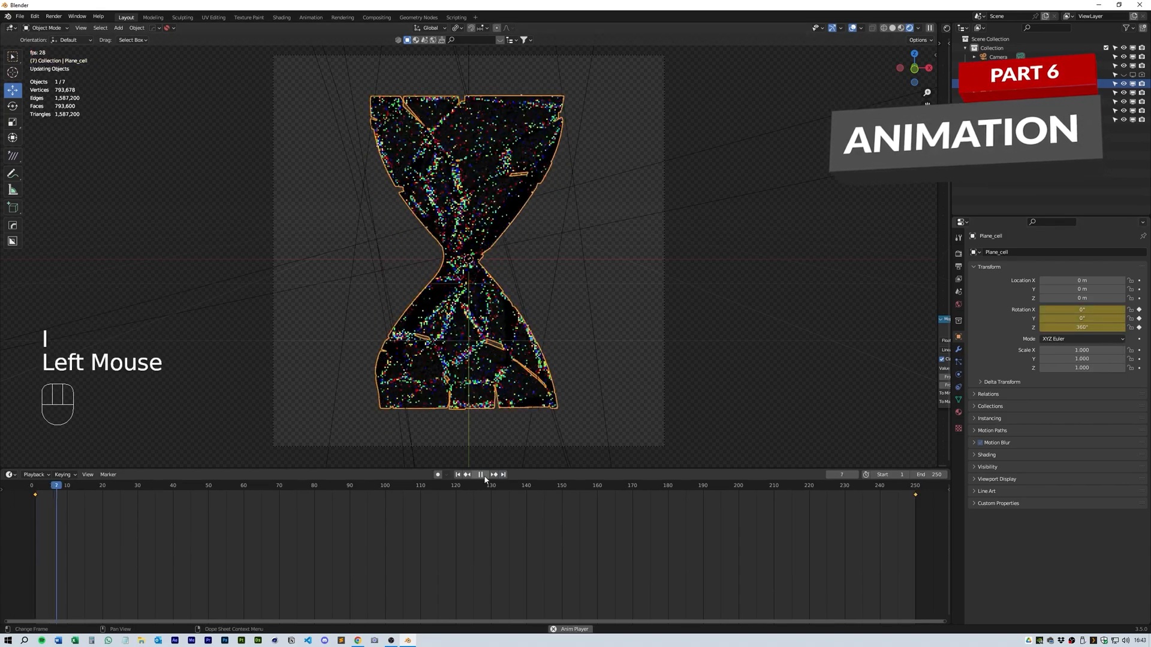
{"action": "left_click", "coordinate": [892, 28]}
{"action": "left_click", "coordinate": [819, 485]}
{"action": "key", "text": "space"}
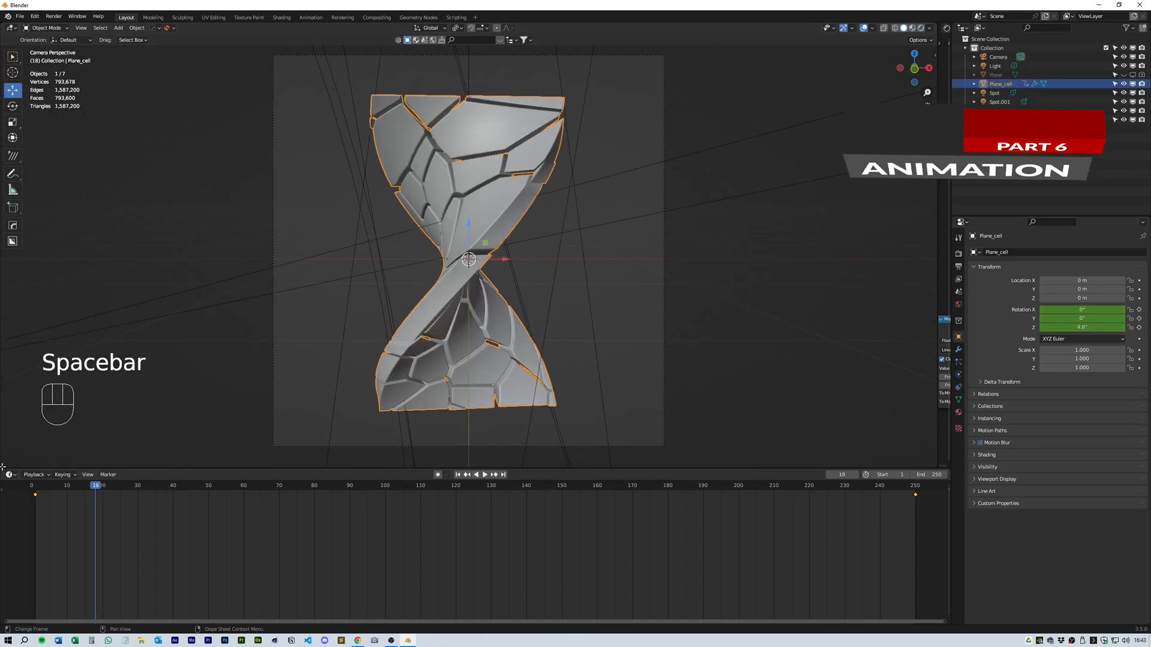
Step: Split off a Graph Editor above the timeline and scale its view to show the panel's rotation curves
{"action": "left_click_drag", "start_coordinate": [3, 465], "coordinate": [17, 365]}
{"action": "left_click", "coordinate": [10, 371]}
{"action": "left_click", "coordinate": [137, 425]}
{"action": "left_click", "coordinate": [137, 538]}
{"action": "middle_click_drag", "start_coordinate": [298, 390], "coordinate": [484, 428], "text": "ctrl"}
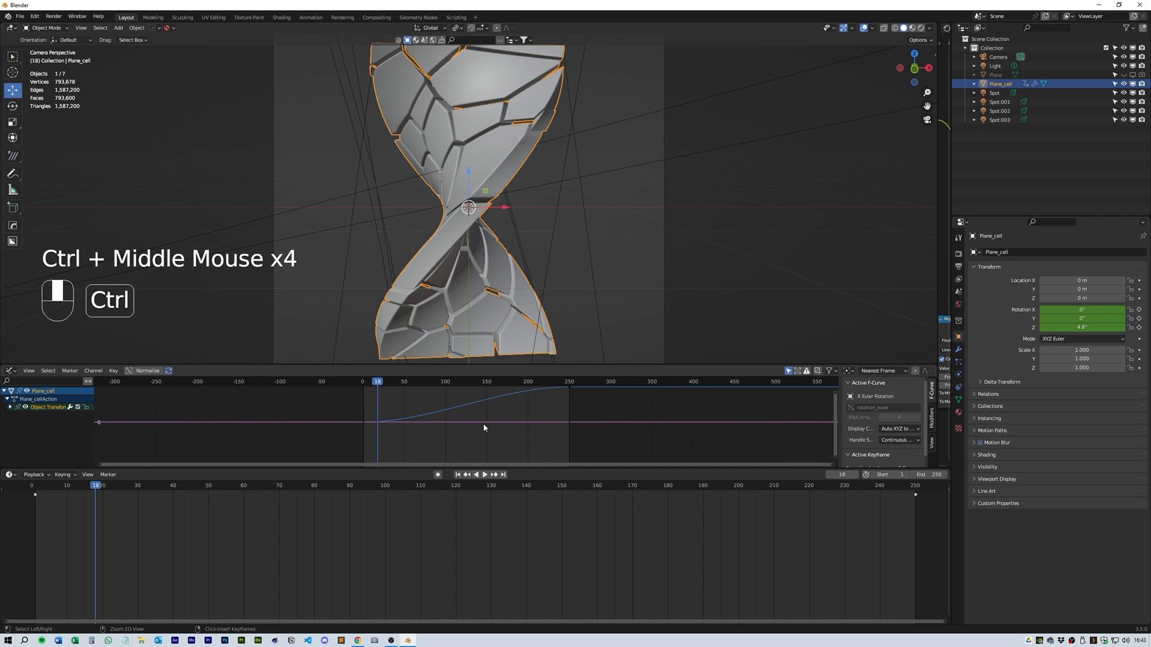
{"action": "middle_click_drag", "start_coordinate": [569, 393], "coordinate": [553, 392], "text": "ctrl"}
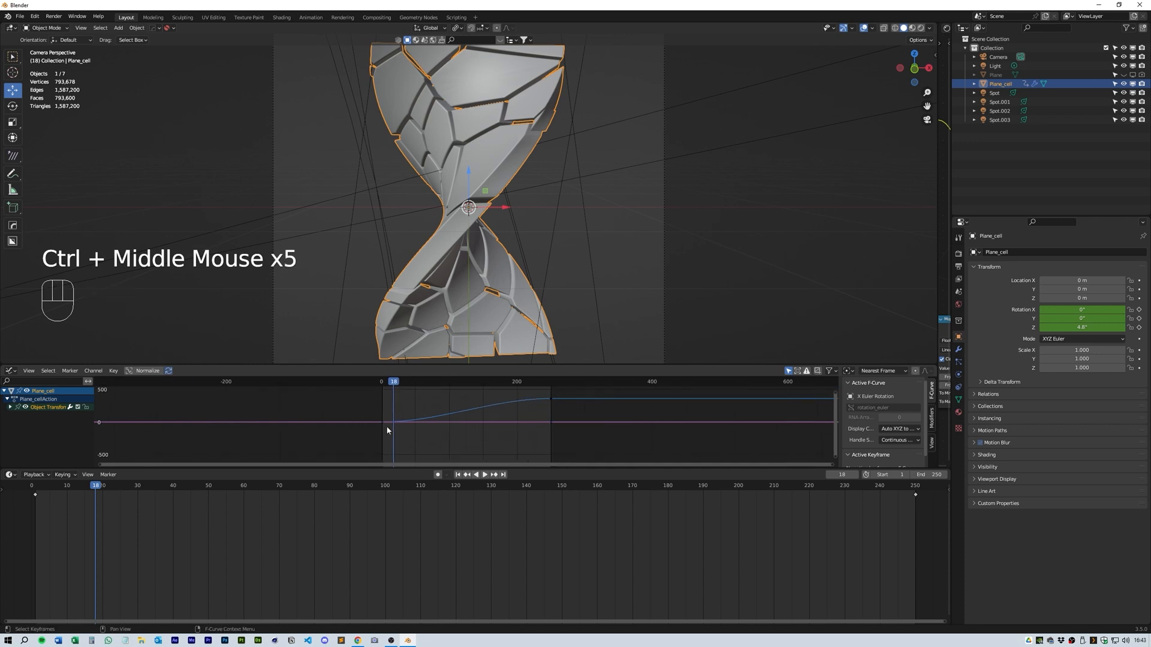
Step: Set the interpolation of both rotation keyframes, at the start and end of the animation, to Linear
{"action": "left_click", "coordinate": [39, 515]}
{"action": "left_click_drag", "start_coordinate": [9, 524], "coordinate": [918, 495]}
{"action": "right_click", "coordinate": [915, 495]}
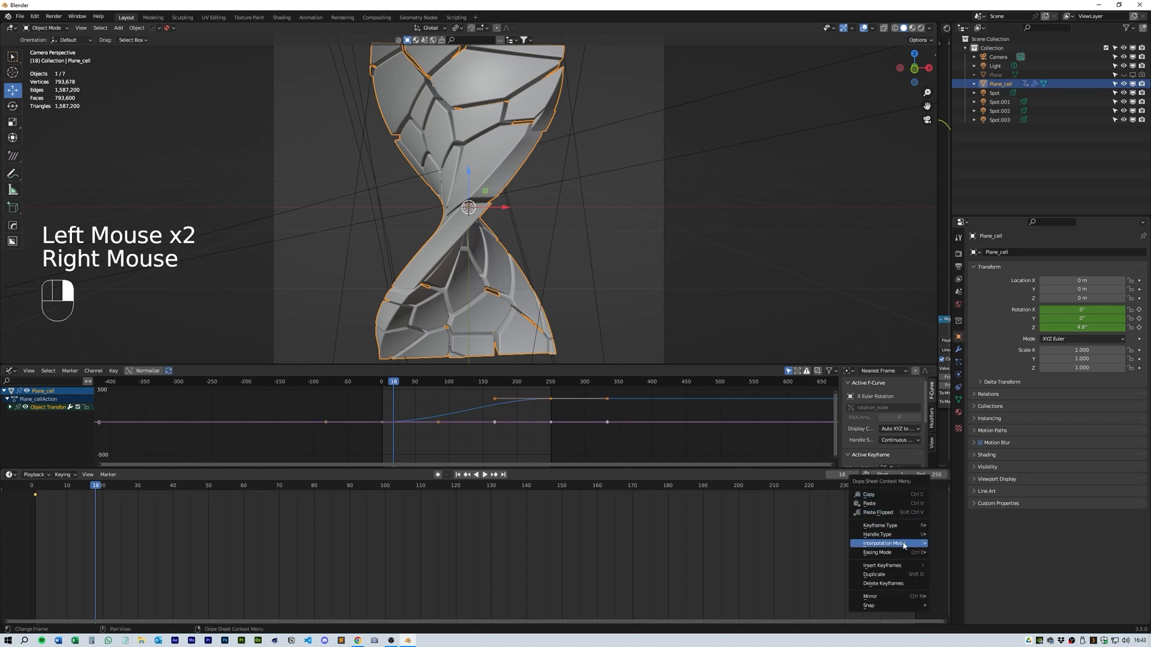
{"action": "mouse_move", "coordinate": [904, 546]}
{"action": "left_click", "coordinate": [953, 494]}
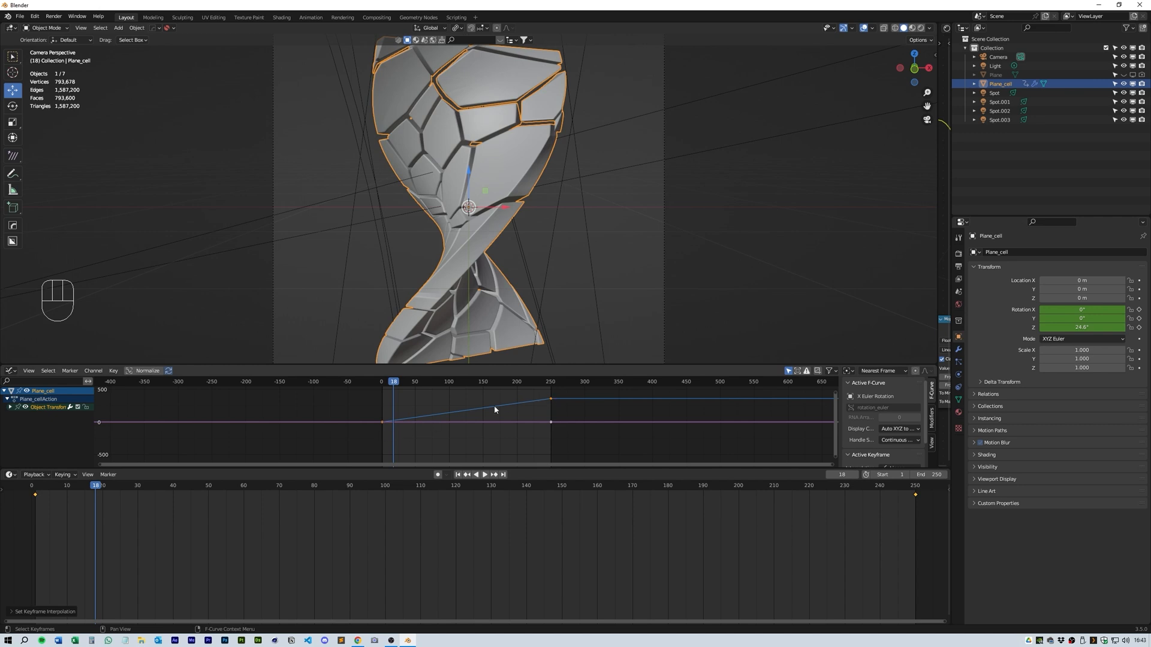
Step: Shrink the Graph Editor and timeline areas to give the 3D viewport more height
{"action": "left_click_drag", "start_coordinate": [560, 366], "coordinate": [557, 418]}
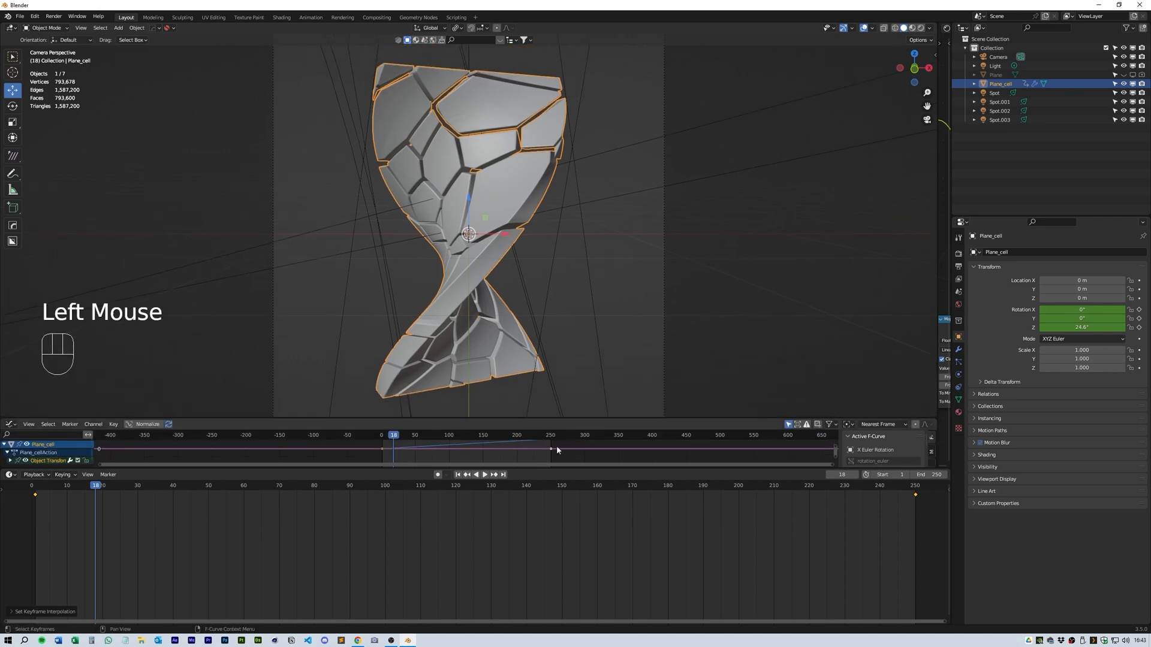
{"action": "left_click_drag", "start_coordinate": [546, 467], "coordinate": [547, 538]}
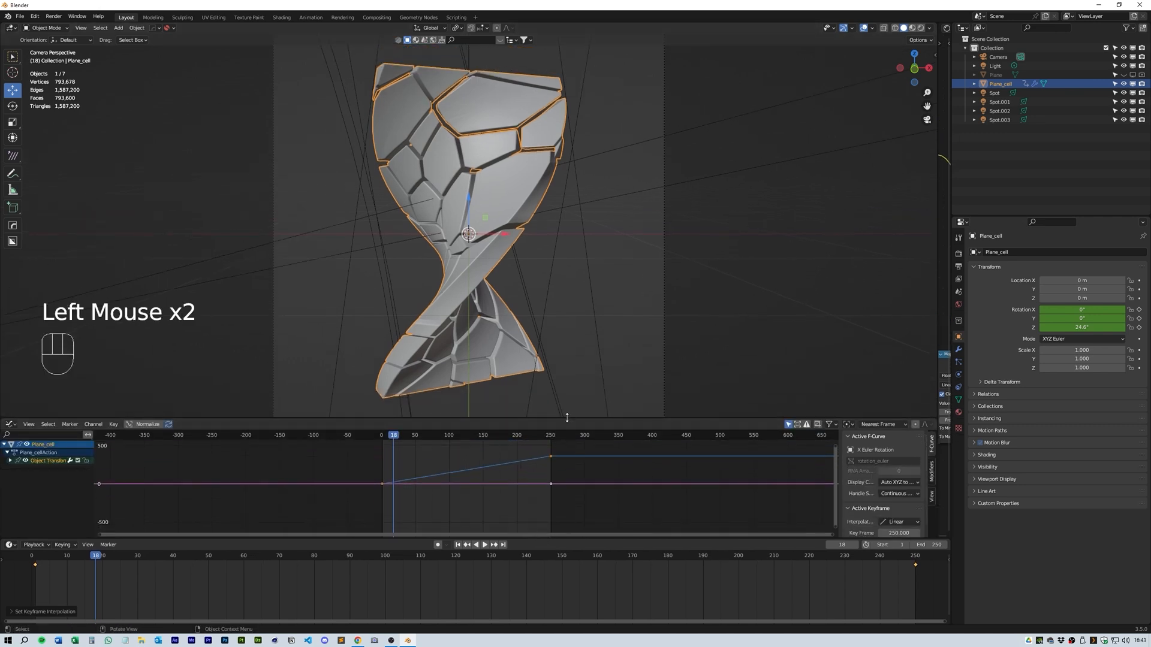
{"action": "left_click_drag", "start_coordinate": [567, 417], "coordinate": [560, 491]}
Step: Play the rotation repeatedly from around frame 245 to examine the loop point up close
{"action": "left_click", "coordinate": [897, 555]}
{"action": "key", "text": "space"}
{"action": "key", "text": "space"}
{"action": "left_click", "coordinate": [897, 555]}
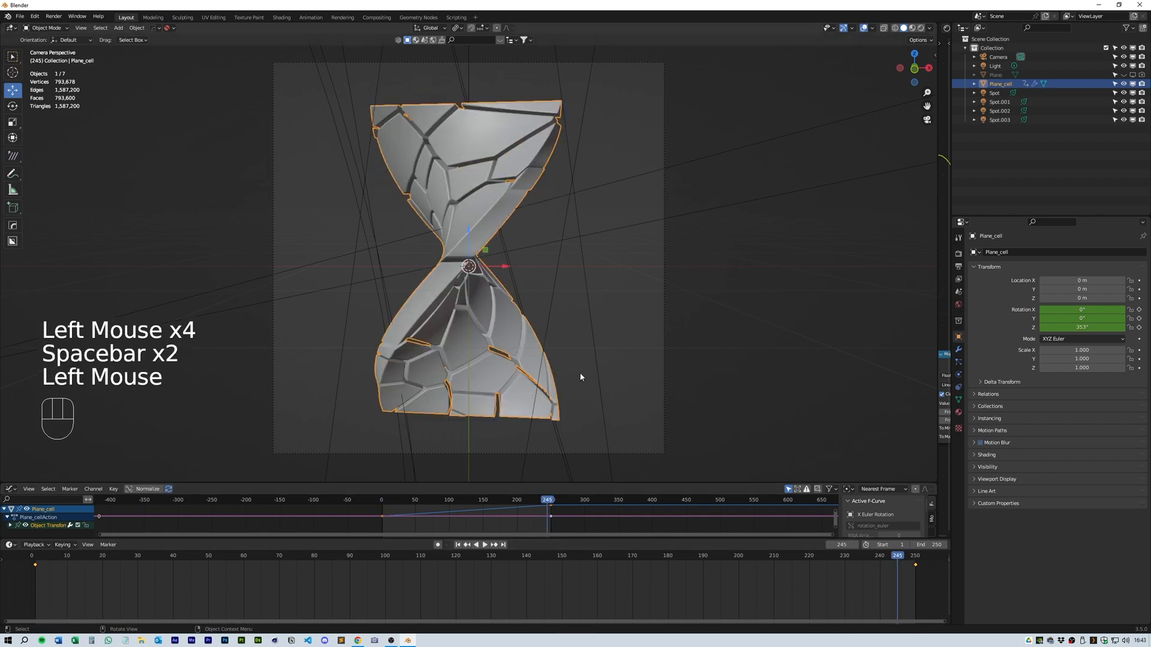
{"action": "scroll", "coordinate": [468, 257], "scroll_direction": "up", "scroll_amount": 2}
{"action": "key", "text": "space"}
{"action": "key", "text": "space"}
{"action": "left_click", "coordinate": [897, 556]}
Step: Move the final rotation keyframe to frame 251, one frame past the animation's end, and play the result
{"action": "left_click", "coordinate": [915, 564]}
{"action": "left_click_drag", "start_coordinate": [915, 565], "coordinate": [920, 565]}
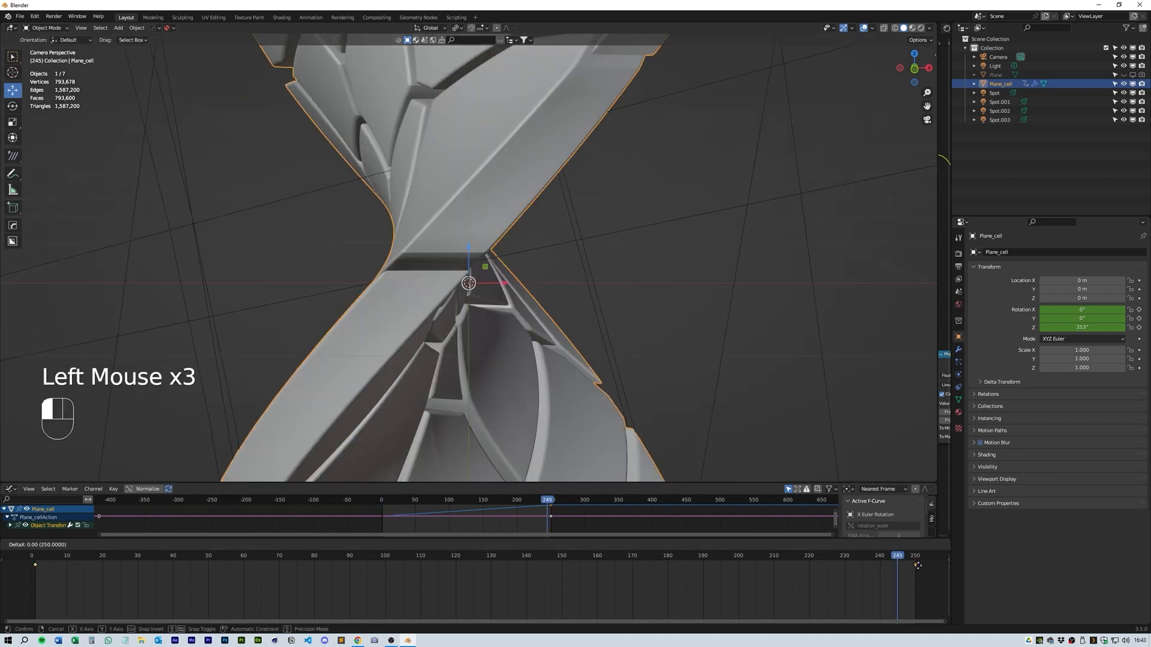
{"action": "key", "text": "space"}
{"action": "scroll", "coordinate": [861, 581], "scroll_direction": "down", "scroll_amount": 2}
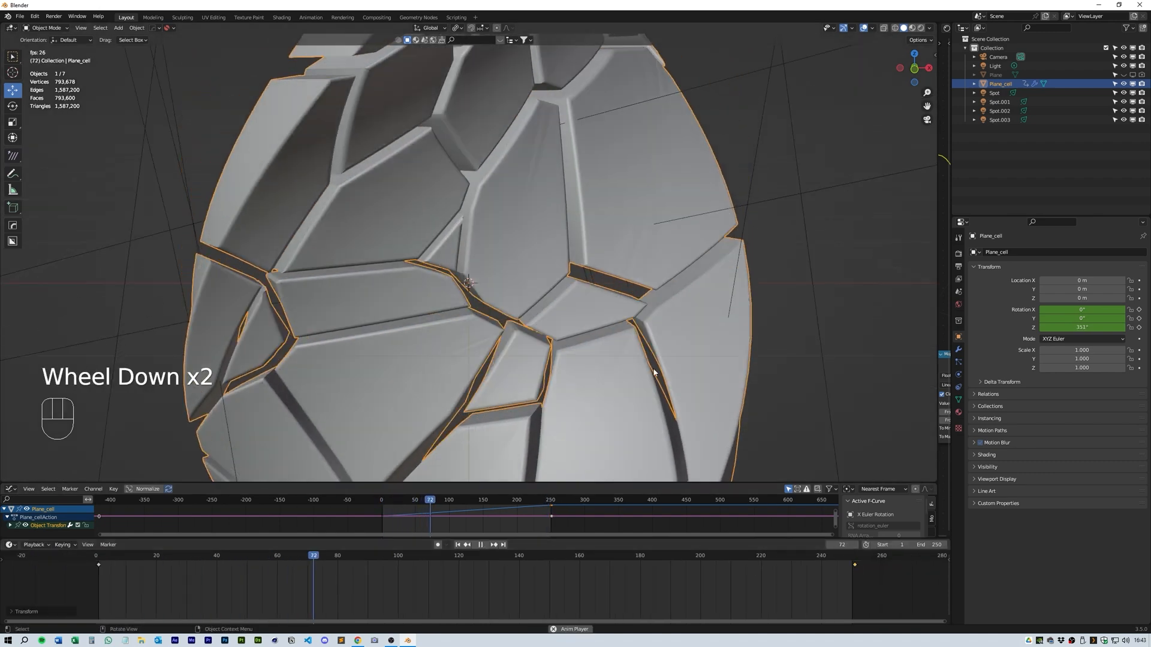
{"action": "scroll", "coordinate": [621, 429], "scroll_direction": "down", "scroll_amount": 4}
{"action": "key", "text": "space"}
Step: Replay the animation across its last frames to check how the rotation loops back to the start
{"action": "left_click", "coordinate": [839, 556]}
{"action": "key", "text": "space"}
{"action": "key", "text": "space"}
{"action": "left_click", "coordinate": [839, 555]}
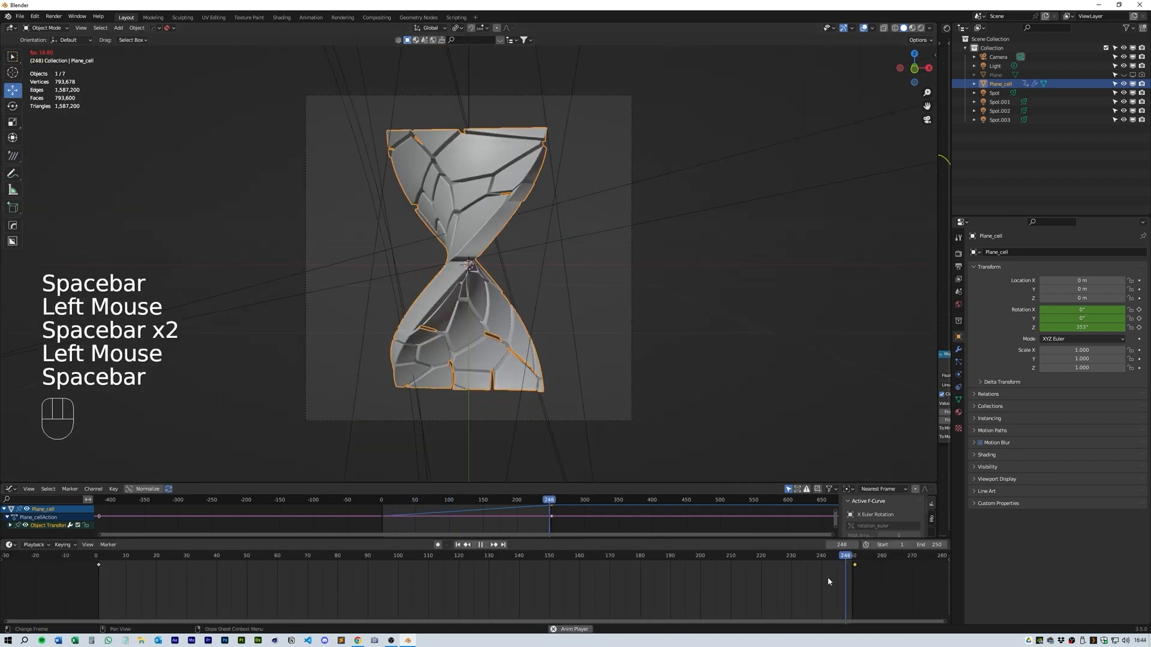
{"action": "key", "text": "space"}
{"action": "left_click", "coordinate": [833, 555]}
Step: Render a still image of the current animation frame and close the render window
{"action": "left_click", "coordinate": [53, 16]}
{"action": "left_click", "coordinate": [68, 28]}
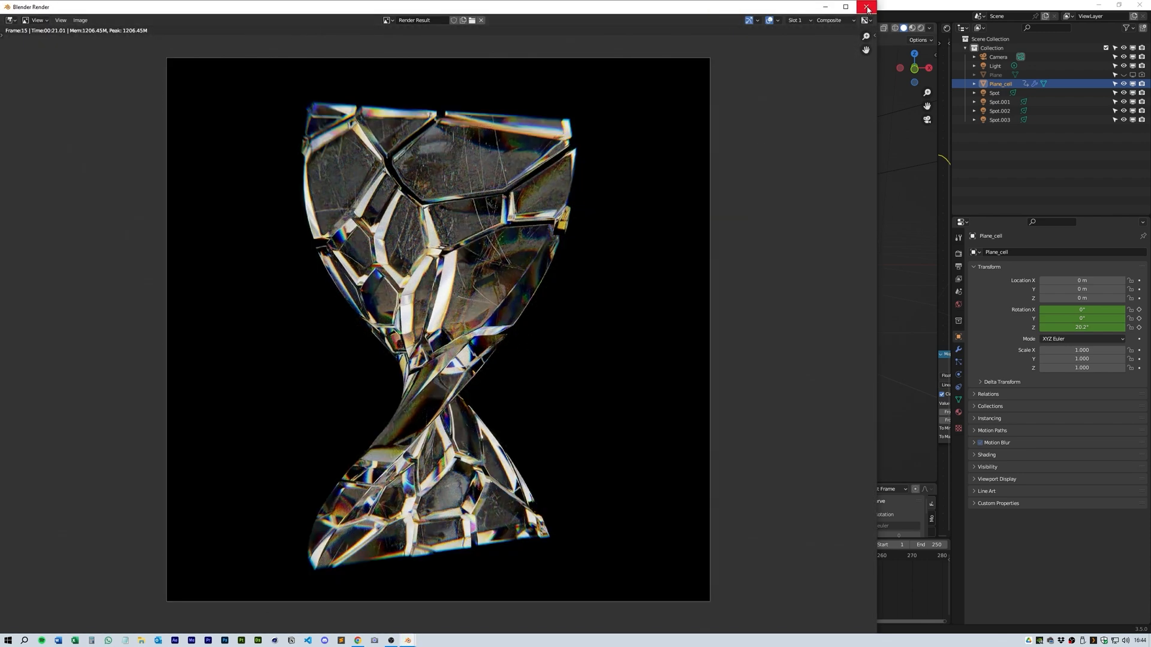
{"action": "left_click", "coordinate": [867, 8]}
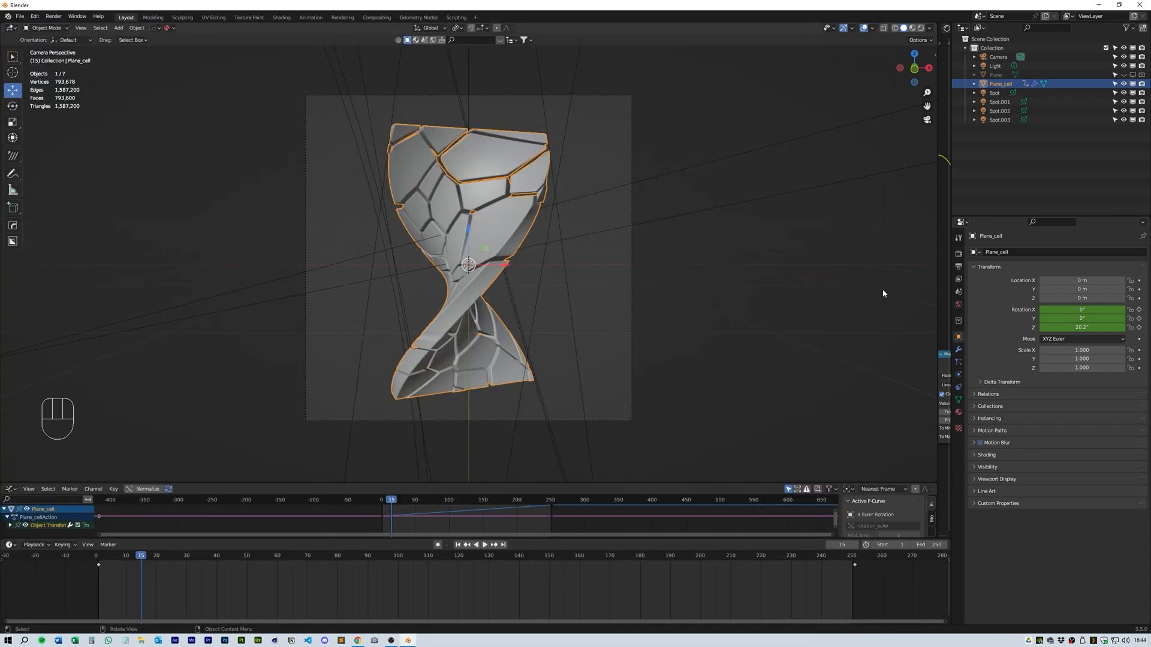